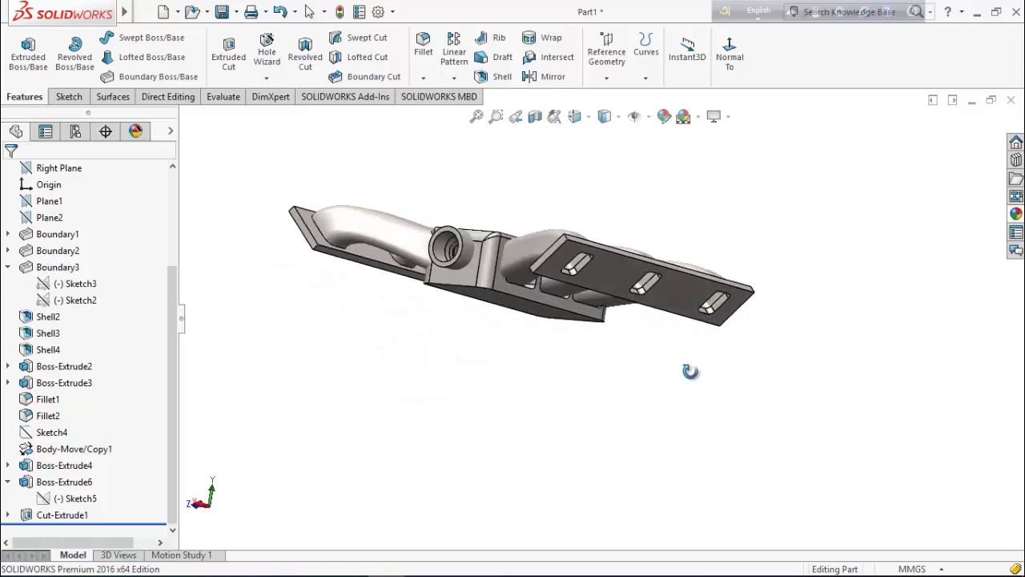
Orbit the manifold to view the slotted flange from two different angles
middle_click_drag(437, 336, 631, 421)
middle_click_drag(414, 301, 712, 440)
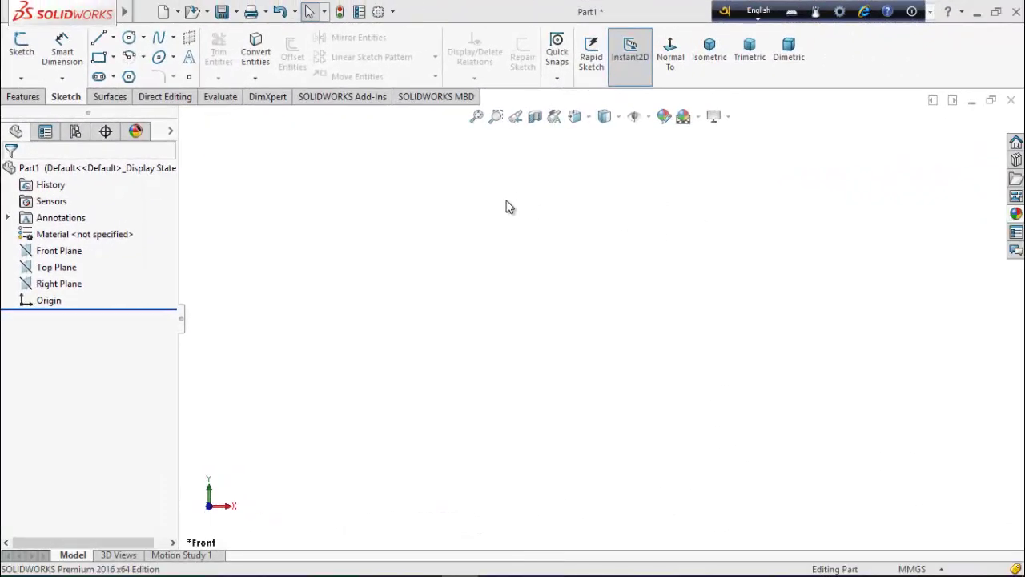
Sketch a corner rectangle on the Front Plane, placed above and right of the origin
right_click(78, 251)
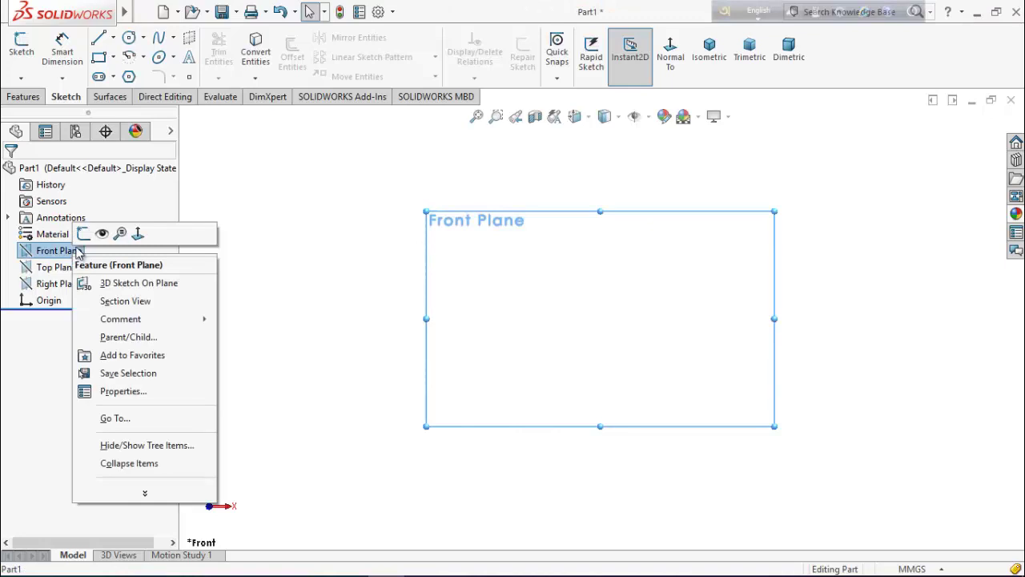
left_click(83, 233)
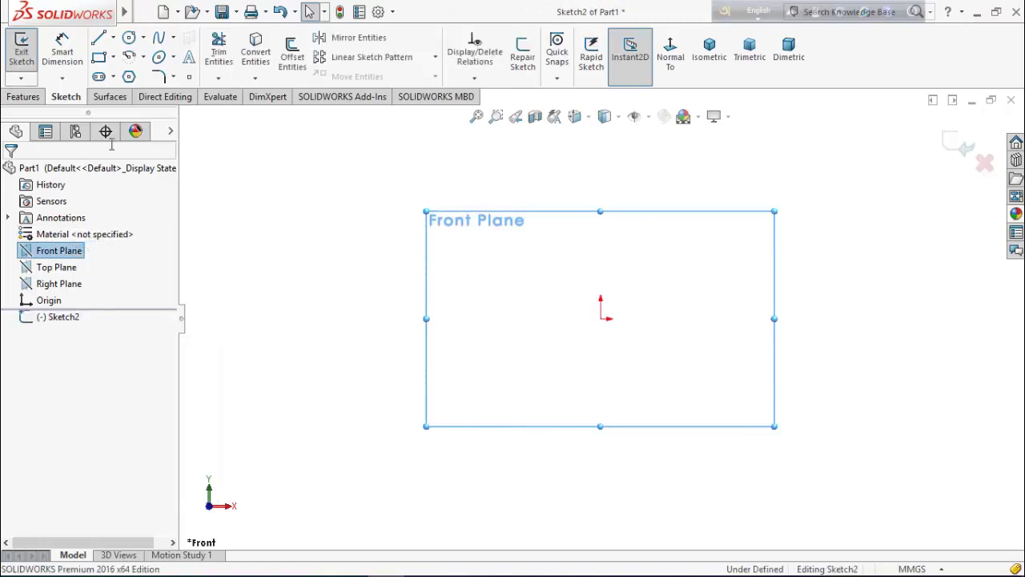
left_click(113, 57)
left_click(140, 75)
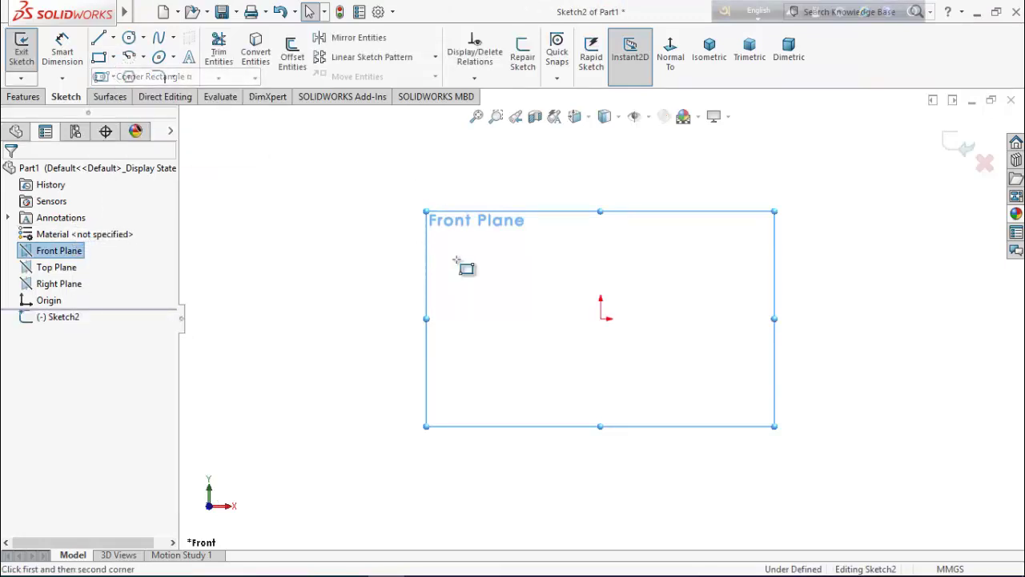
left_click(561, 183)
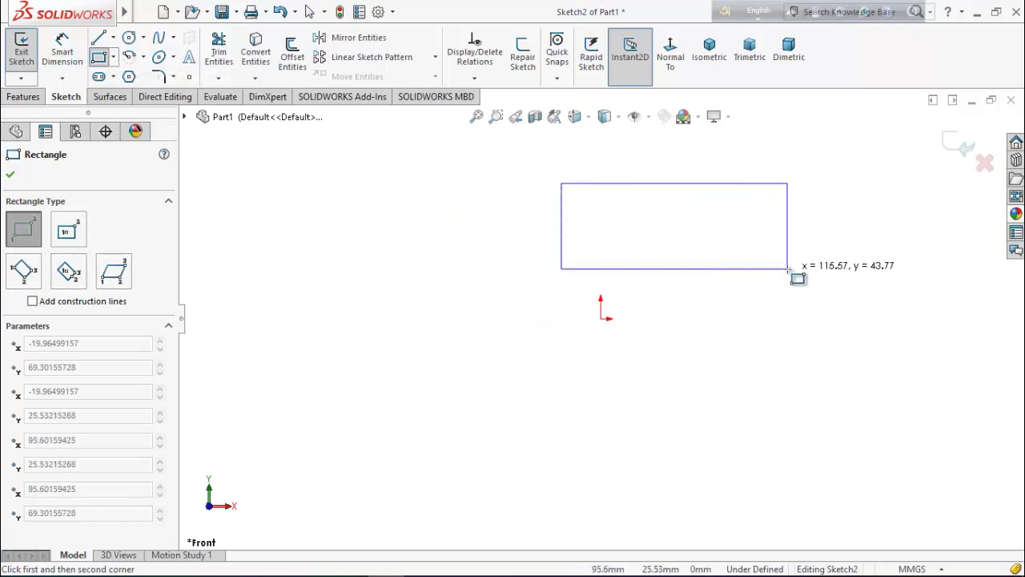
left_click(787, 268)
left_click(11, 176)
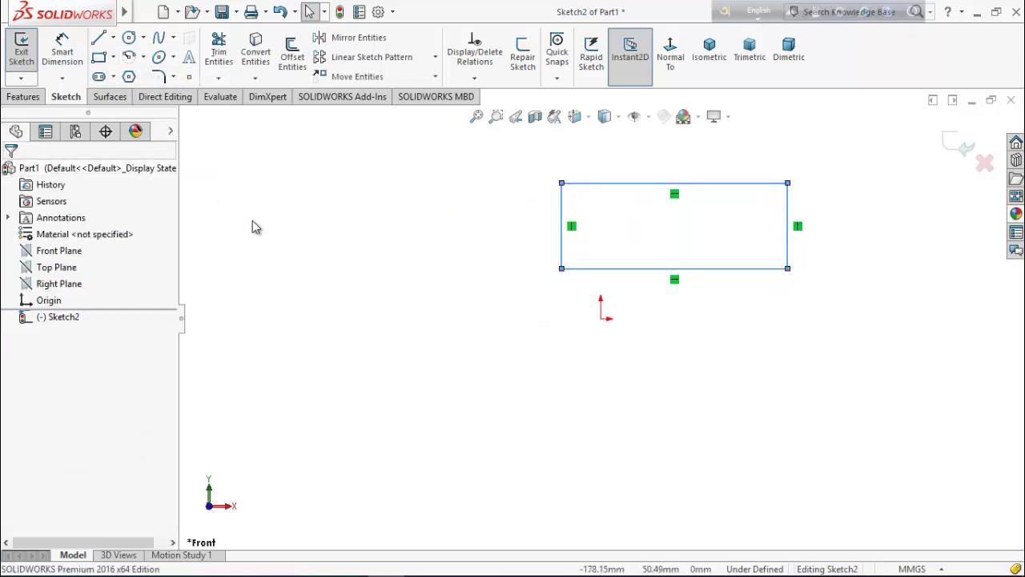
left_click(61, 50)
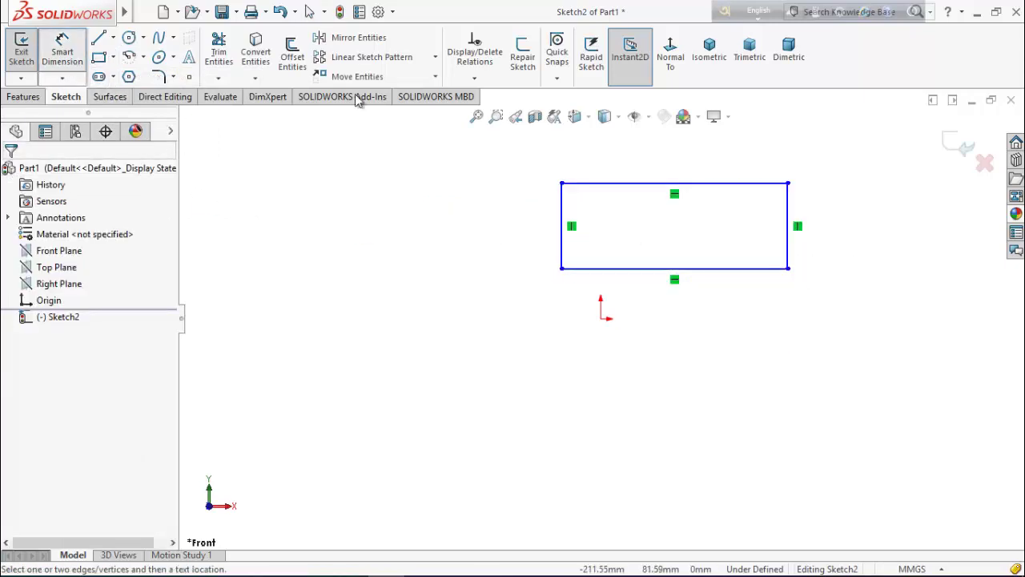
Dimension the rectangle 71.47 mm tall and 263.53 mm wide
left_click(563, 218)
left_click(502, 220)
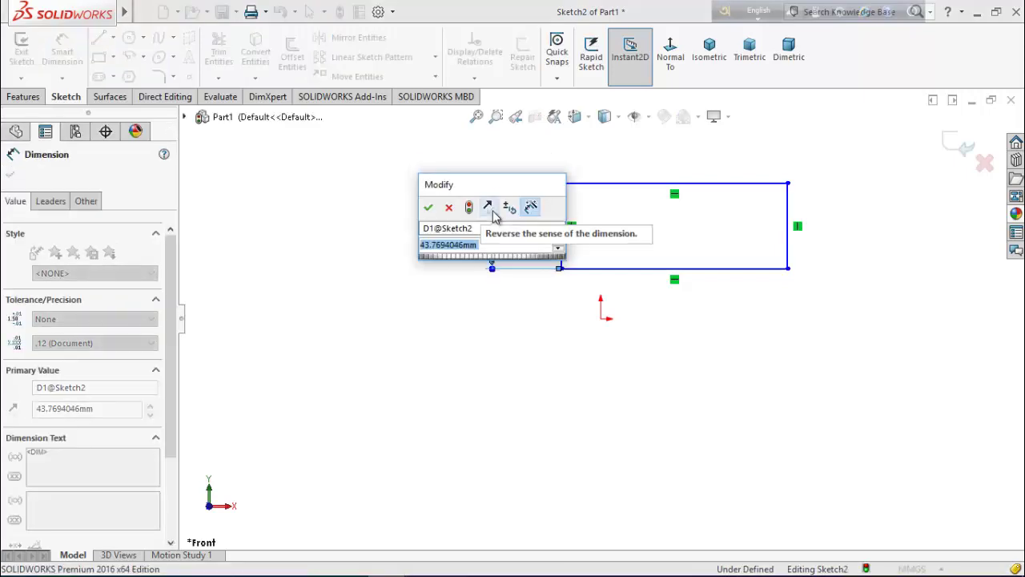
type("71")
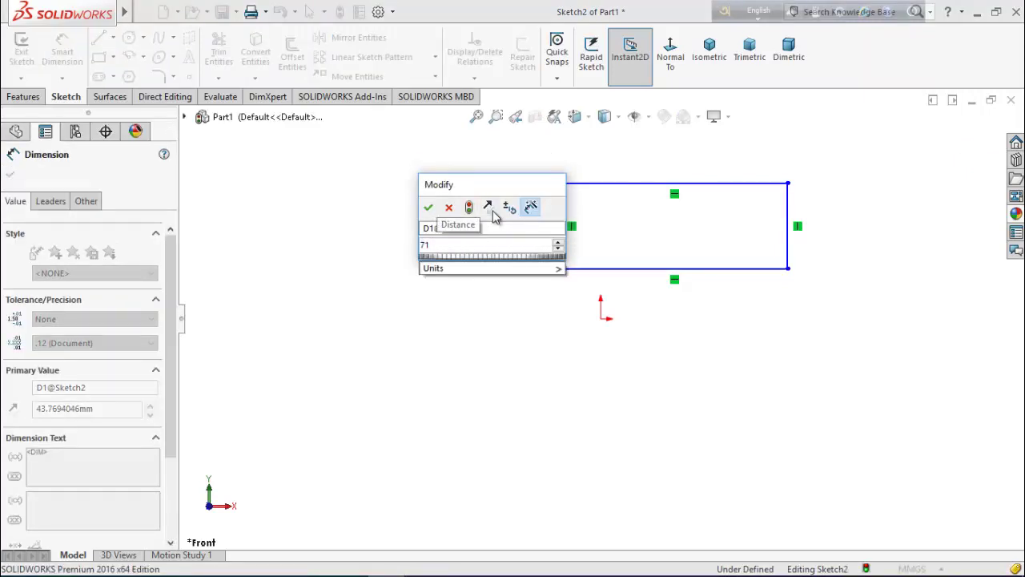
type(".41")
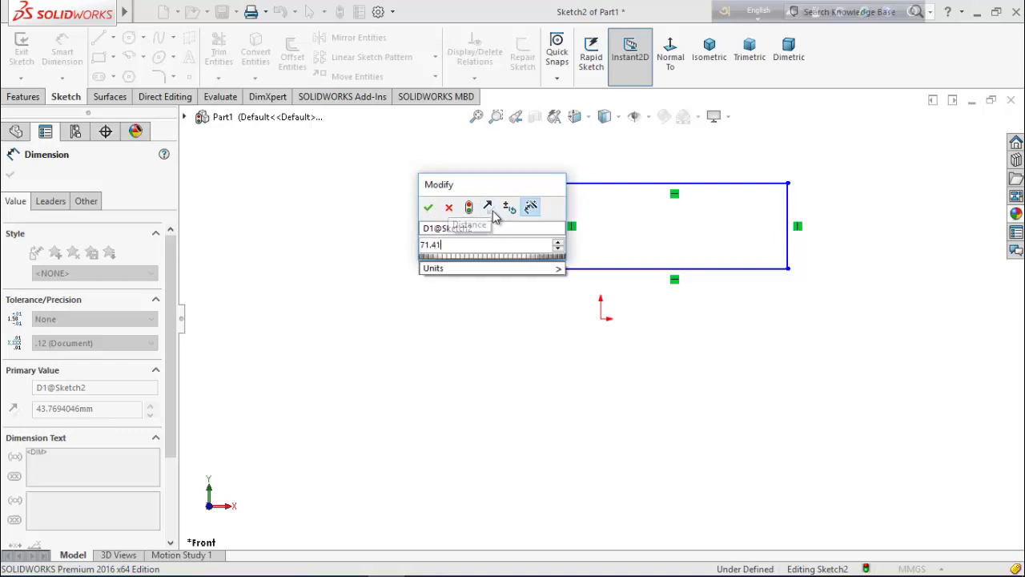
key("Return")
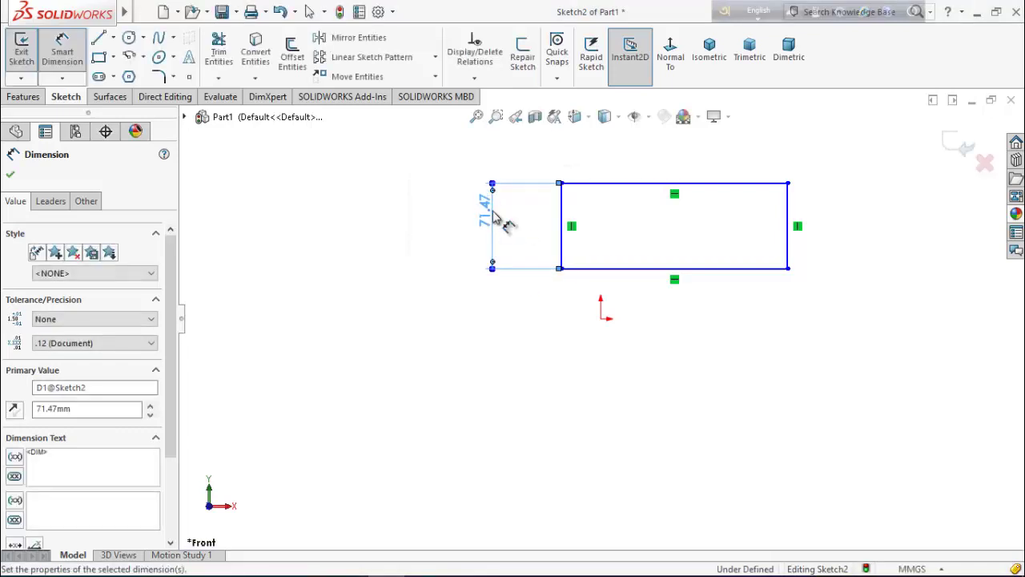
left_click(617, 190)
left_click(624, 165)
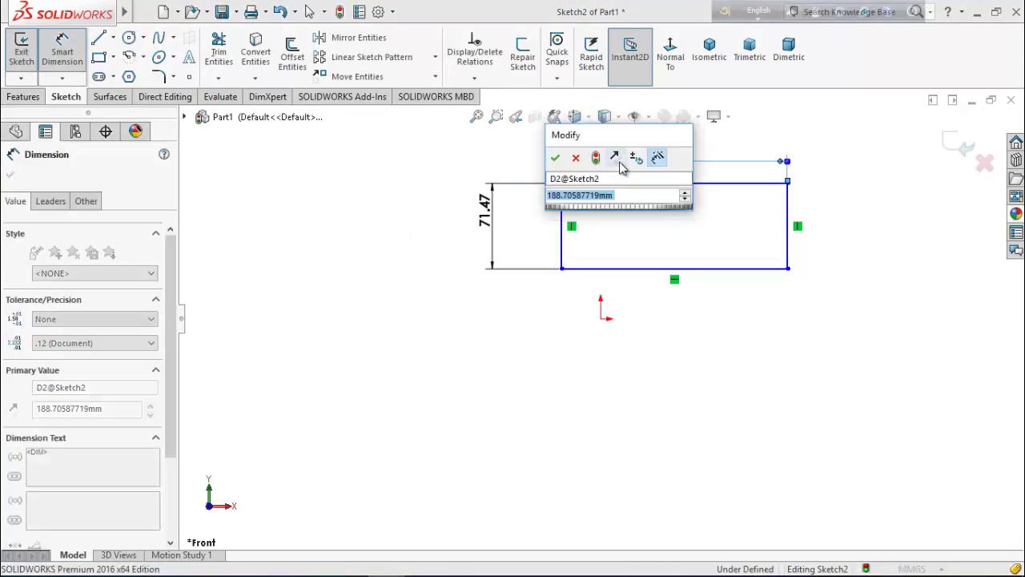
type("2")
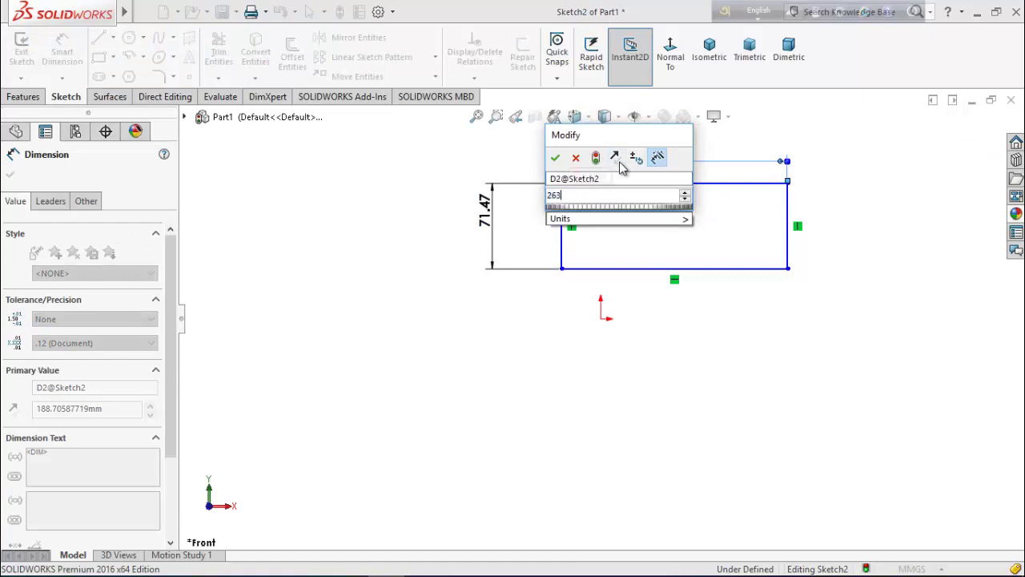
type("63")
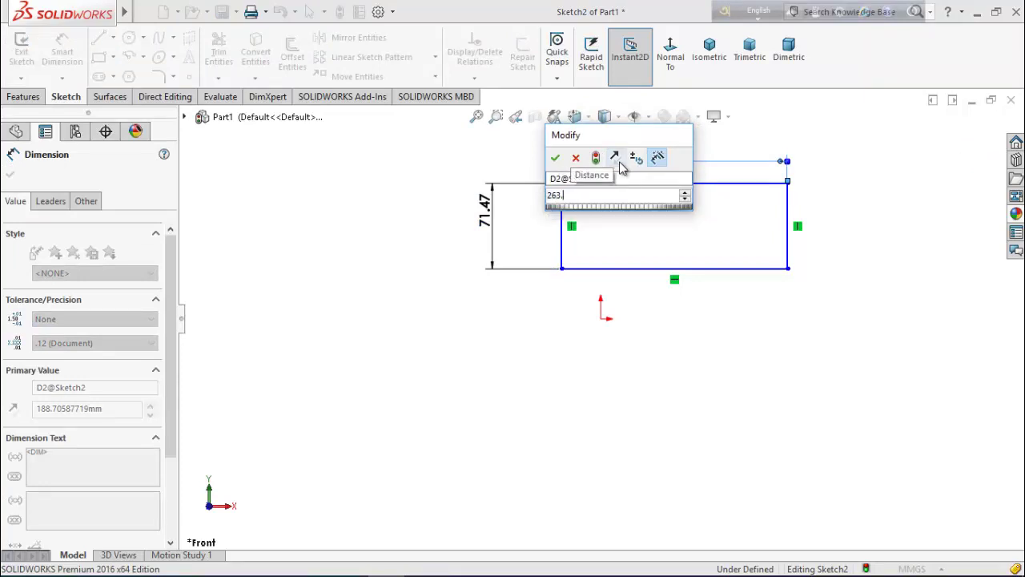
type(".53")
key("Return")
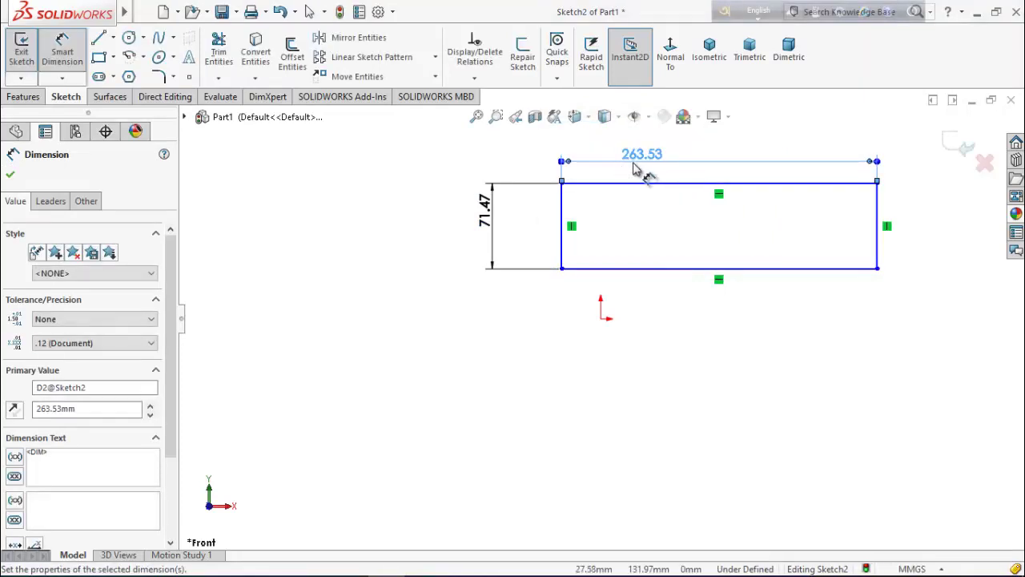
Locate the rectangle's lower-left corner 123.83 mm horizontally and 230.88 mm vertically from the origin
left_click(602, 318)
left_click(562, 270)
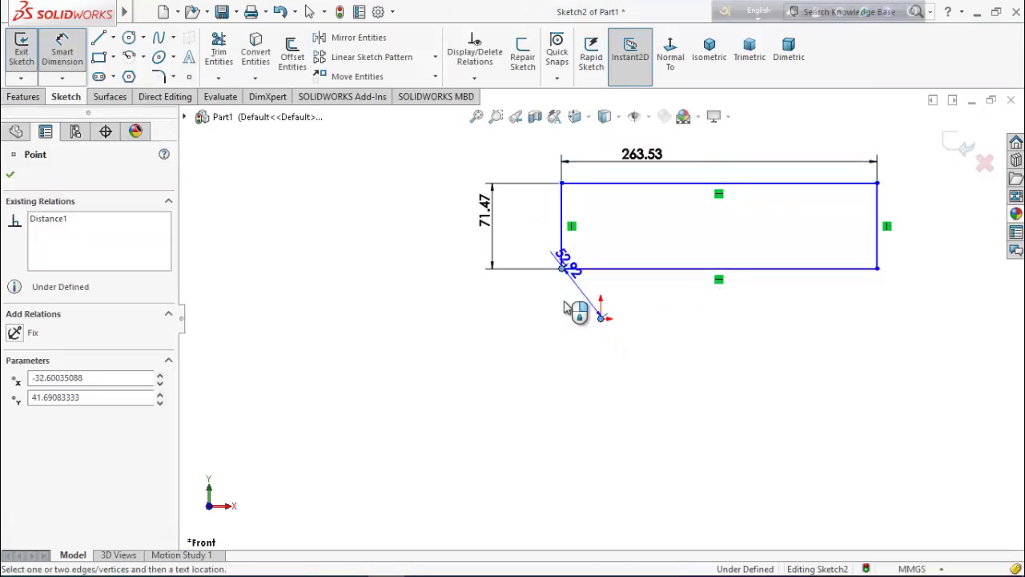
left_click(563, 358)
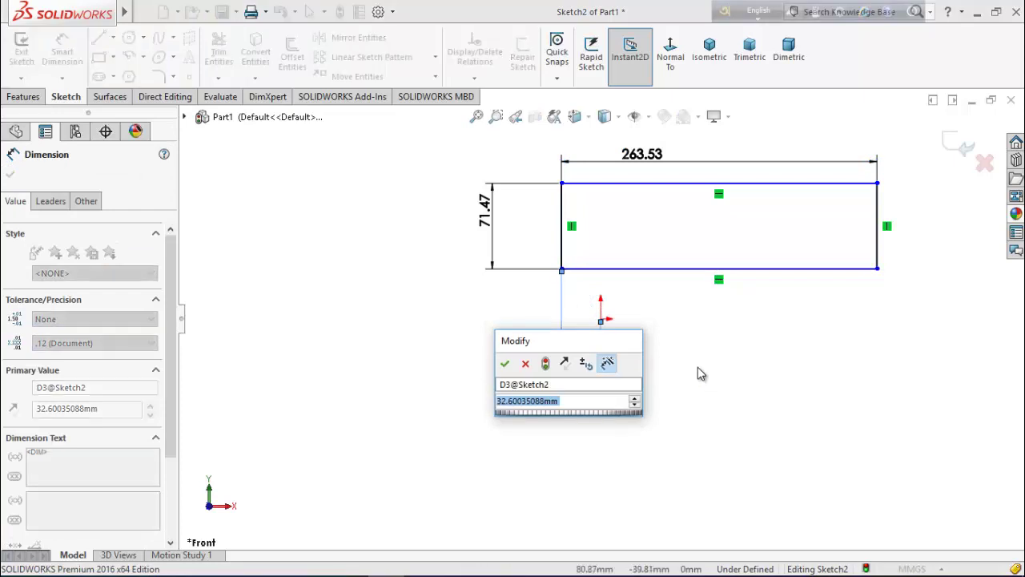
type("12")
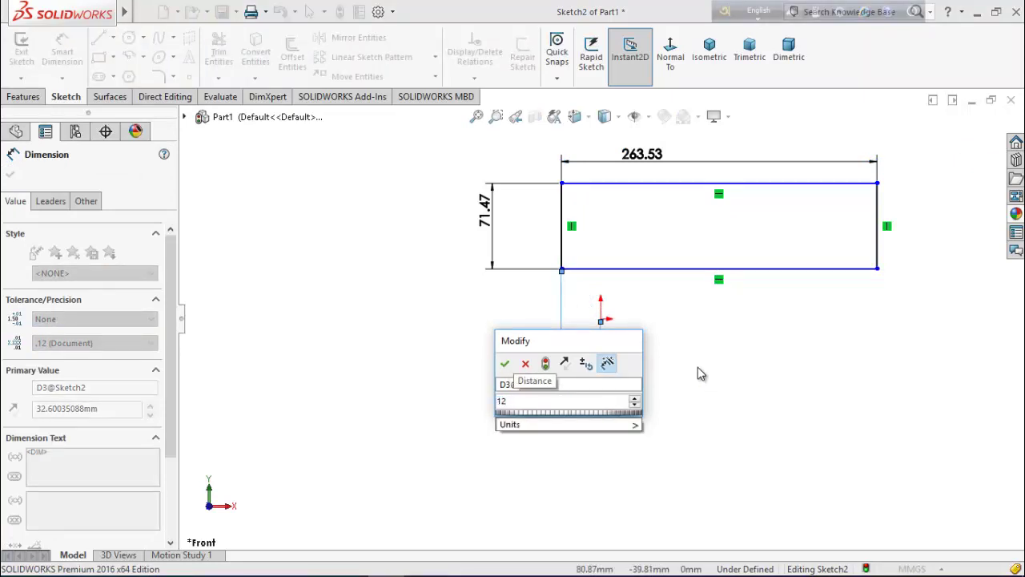
type("3.83")
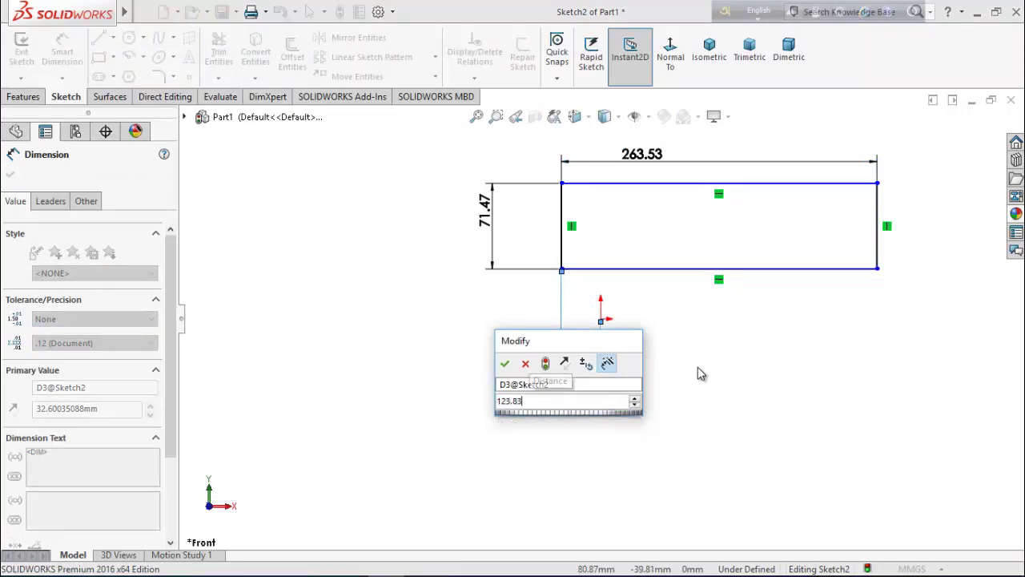
key("Return")
left_click(602, 320)
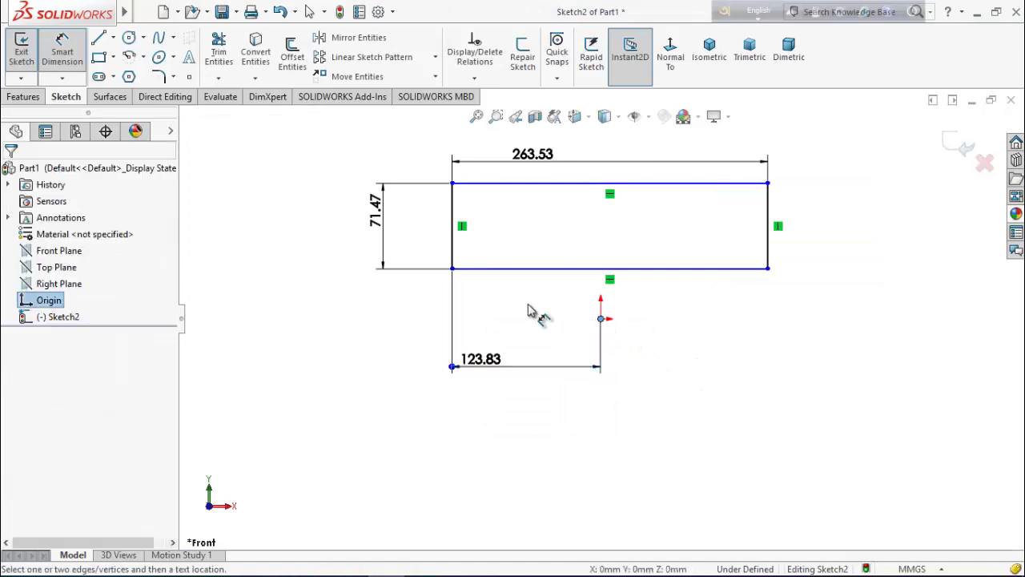
left_click(452, 269)
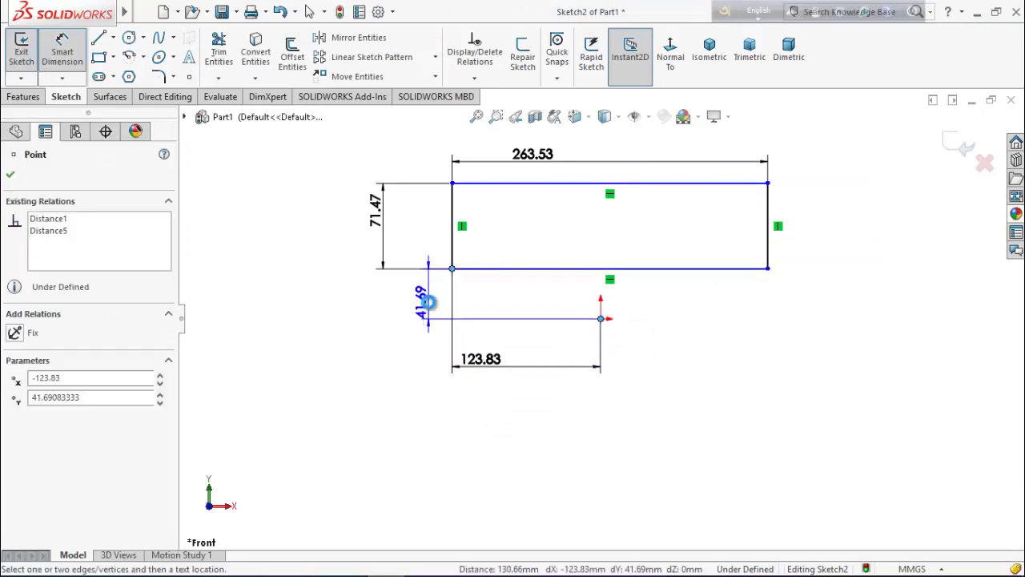
left_click(429, 309)
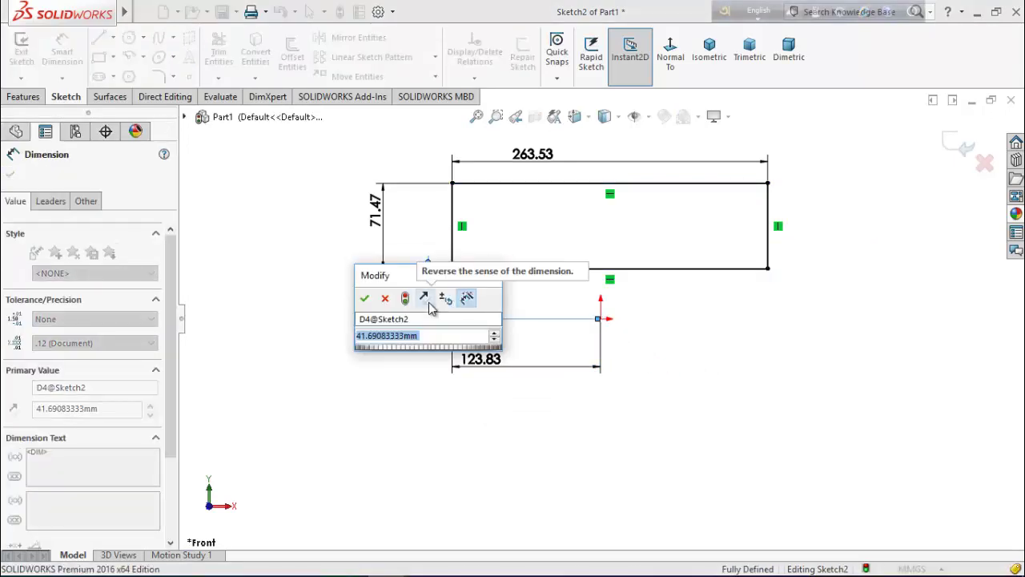
type("230.88")
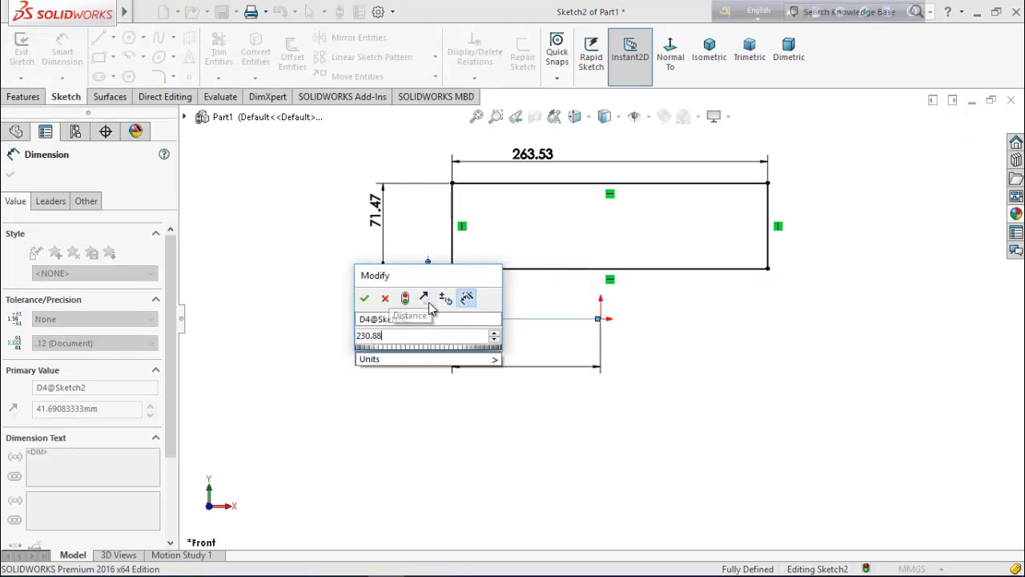
key("Return")
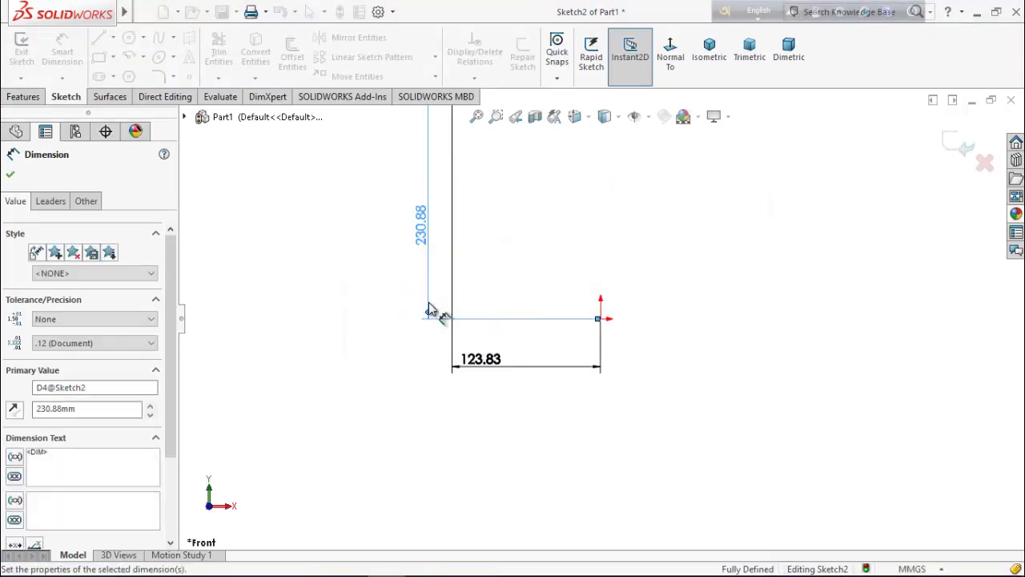
scroll(705, 244, "up", 3)
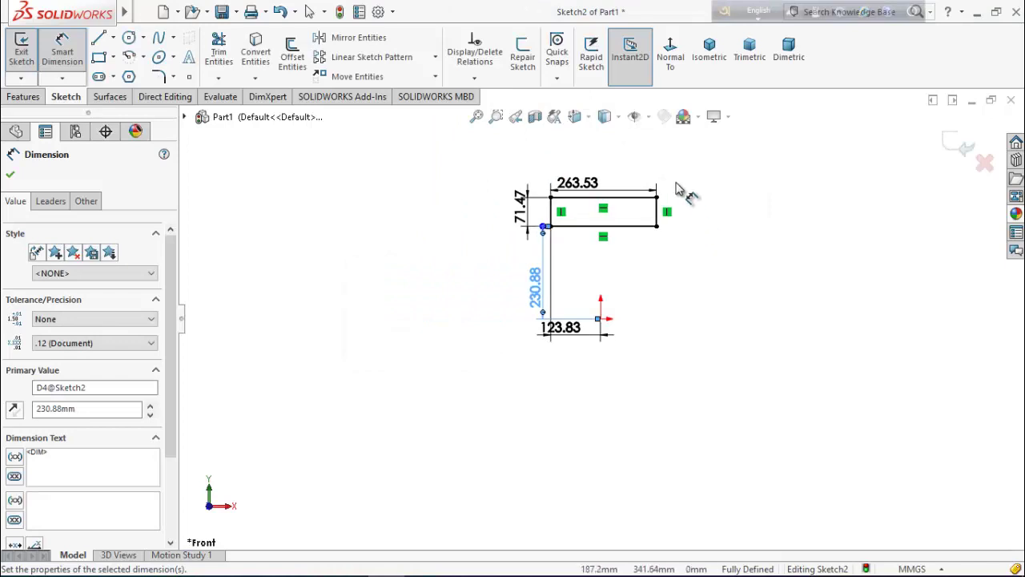
scroll(673, 192, "down", 1)
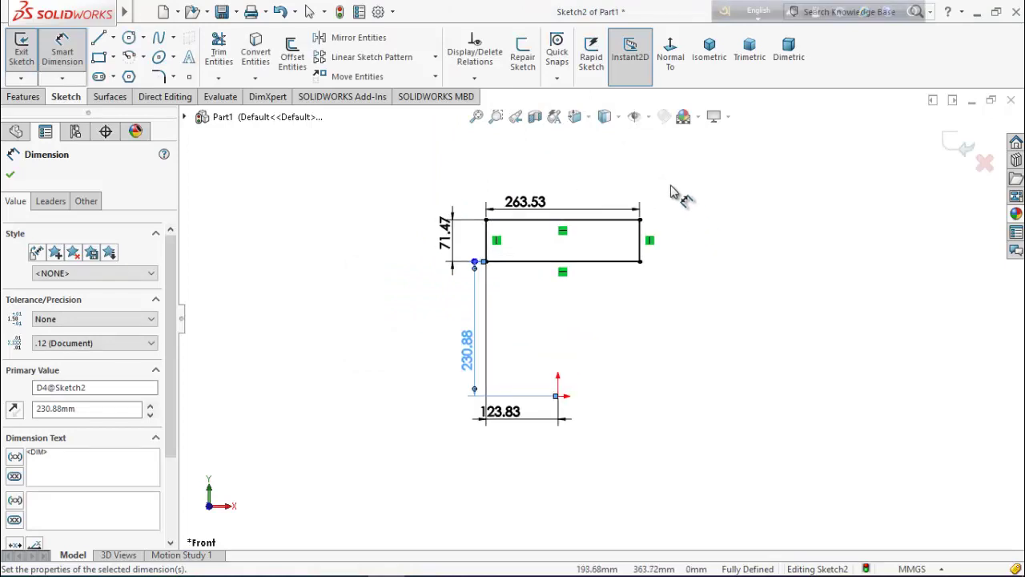
Draw a small corner rectangle inside the outer outline near its lower-right corner
left_click(10, 175)
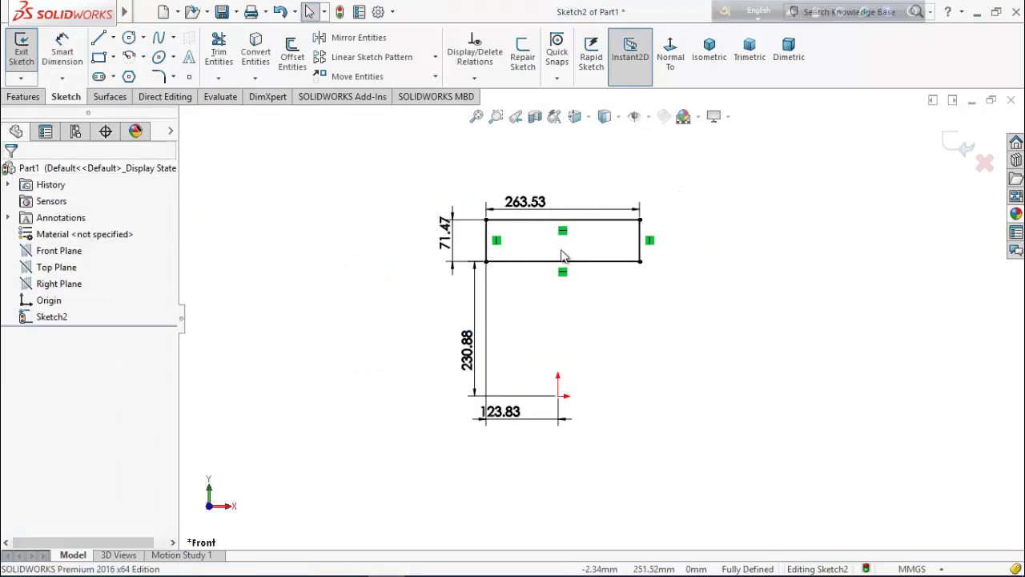
scroll(661, 233, "down", 2)
scroll(661, 234, "down", 1)
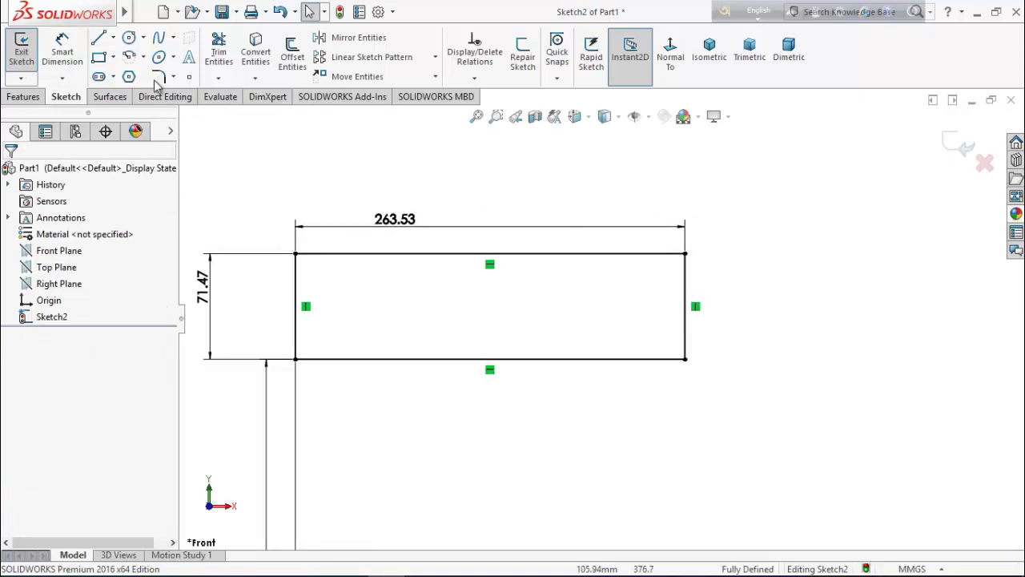
left_click(110, 58)
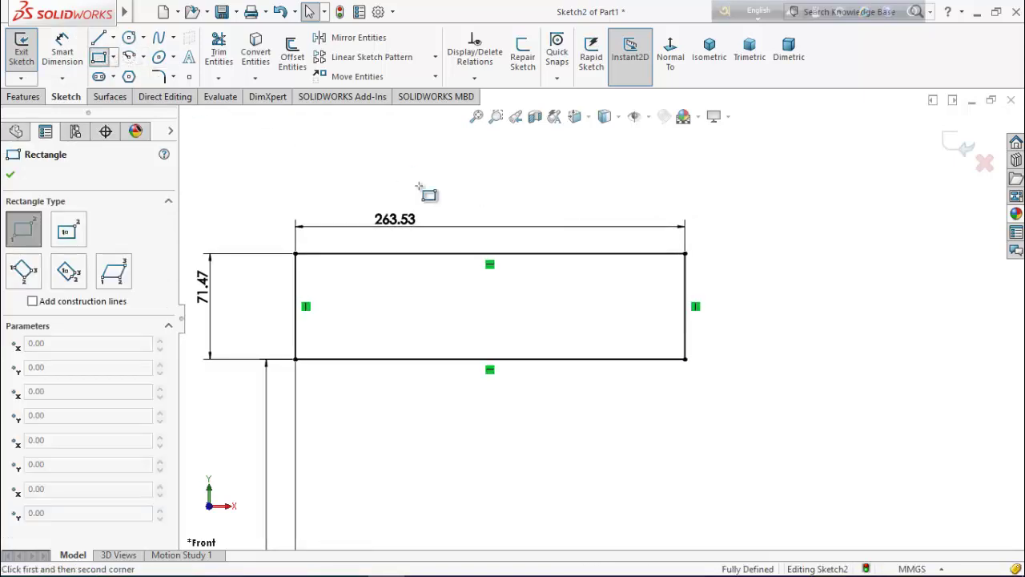
left_click(593, 282)
left_click(653, 331)
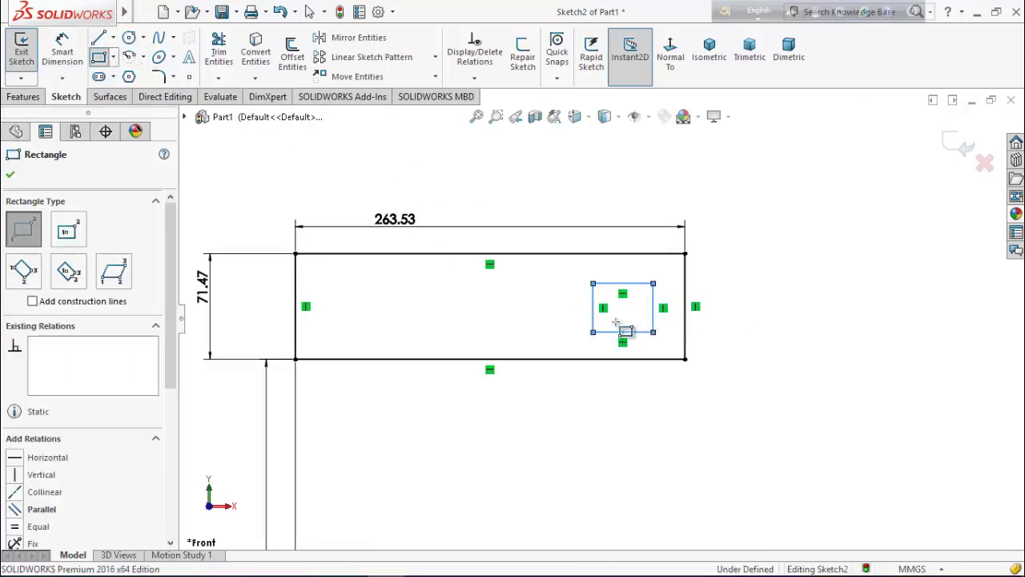
left_click(10, 176)
Dimension the small rectangle 19.05 from the outline's right edge and 63.50 wide
left_click(62, 49)
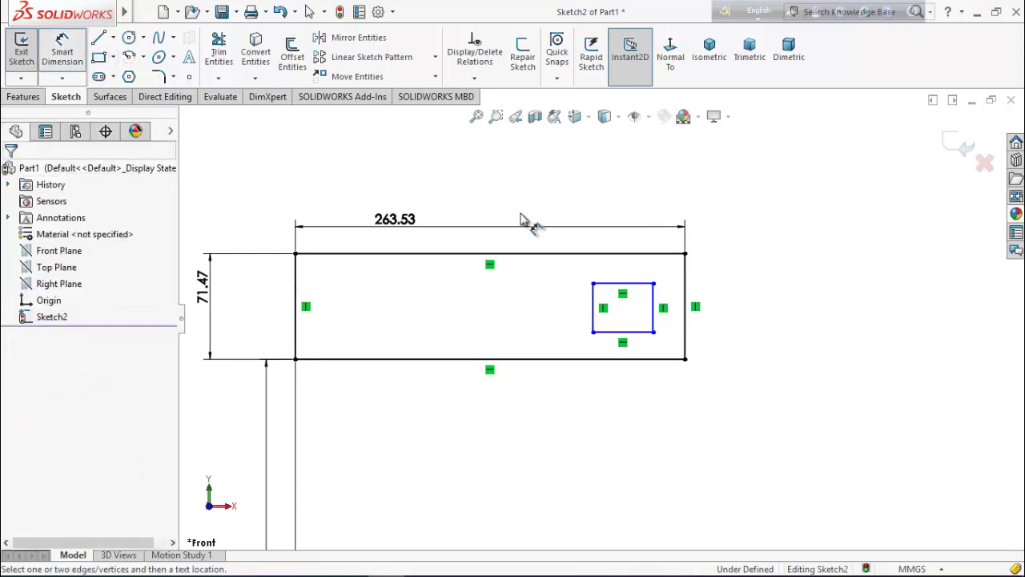
left_click(653, 332)
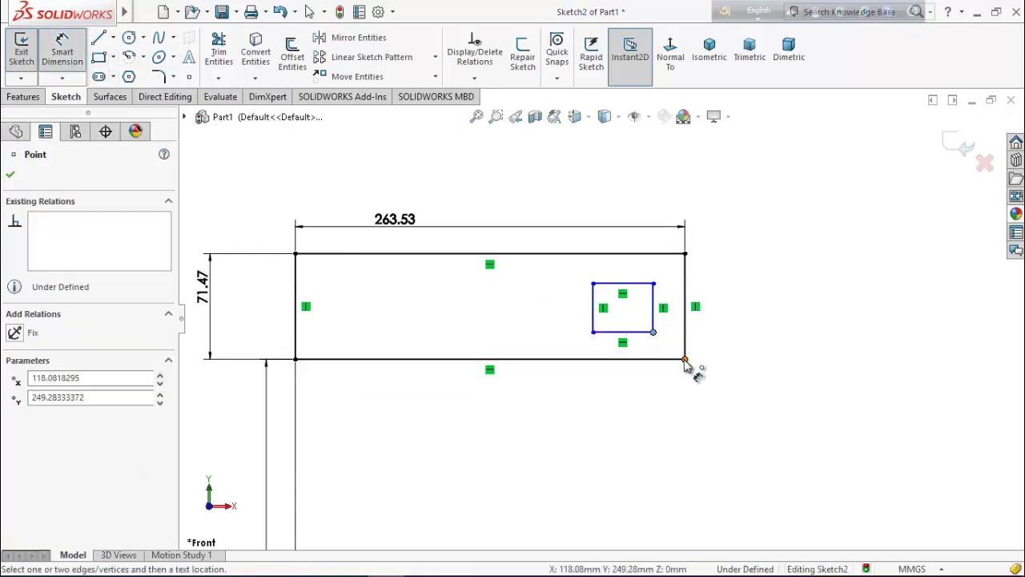
left_click(685, 359)
left_click(676, 415)
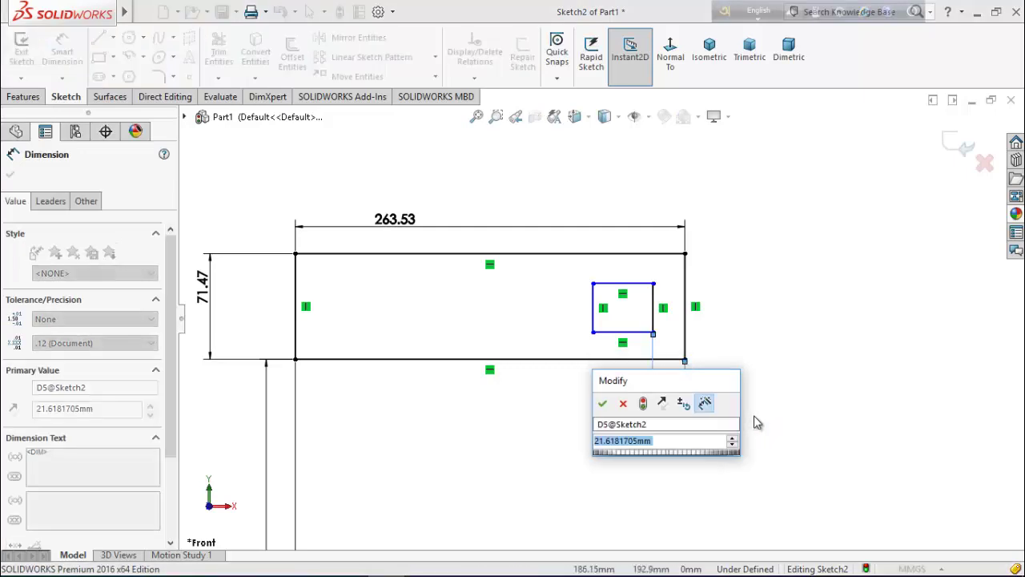
type("19")
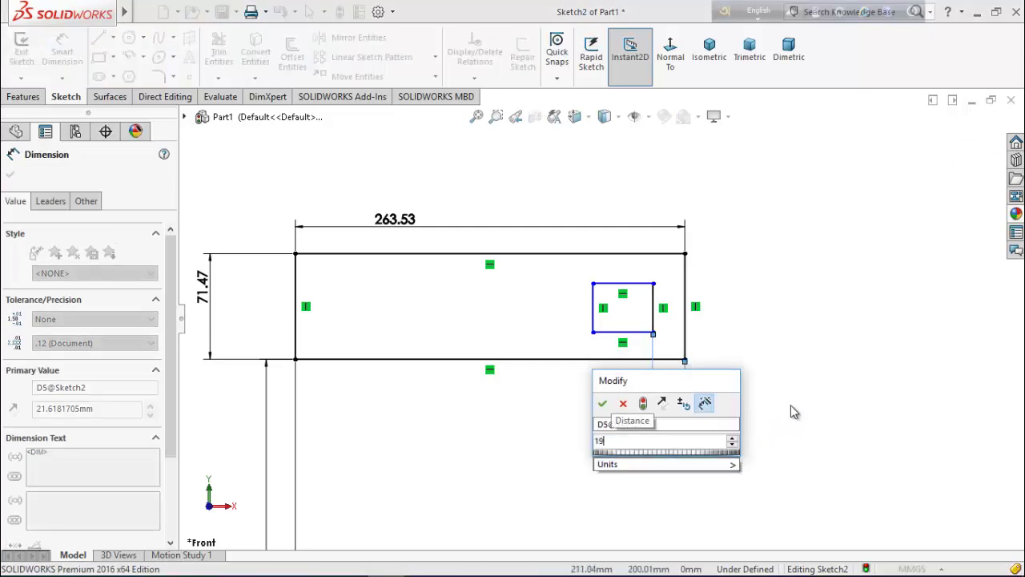
type(".05")
key("Return")
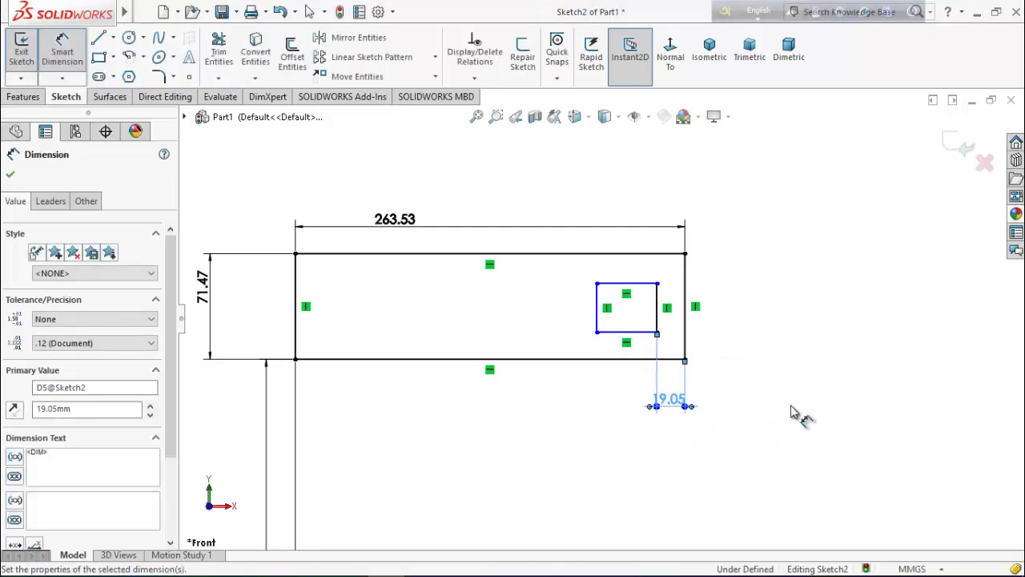
left_click(643, 282)
left_click(643, 274)
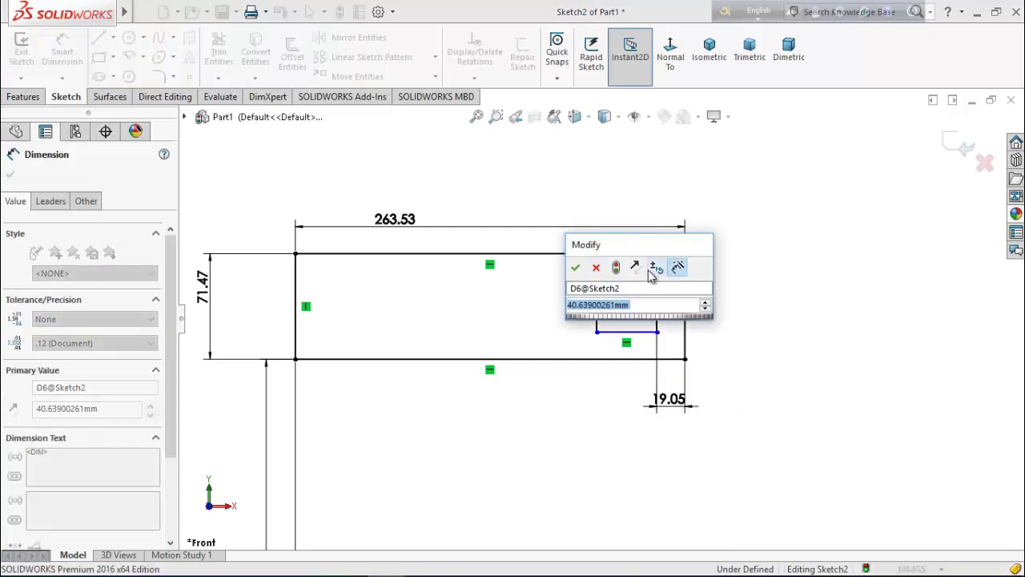
type("63.5")
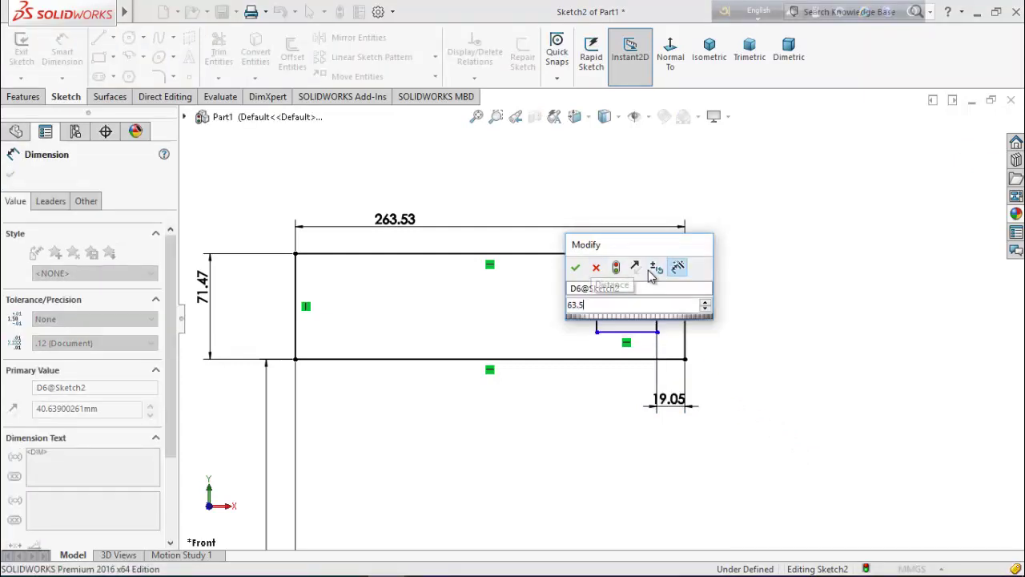
key("Return")
Give the small rectangle a 38.10 height and a 14.32 offset from the outline's bottom
left_click(564, 304)
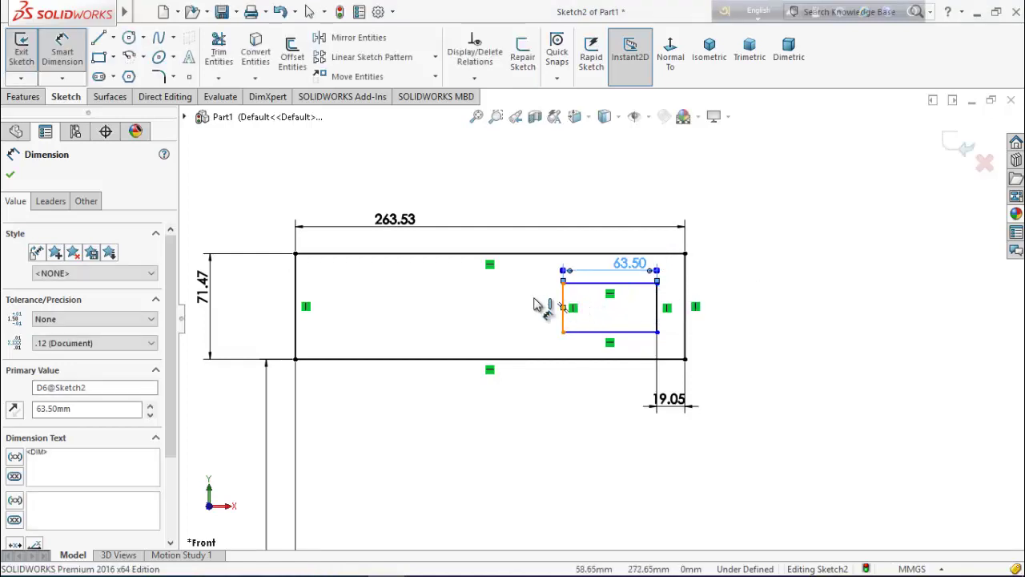
left_click(537, 308)
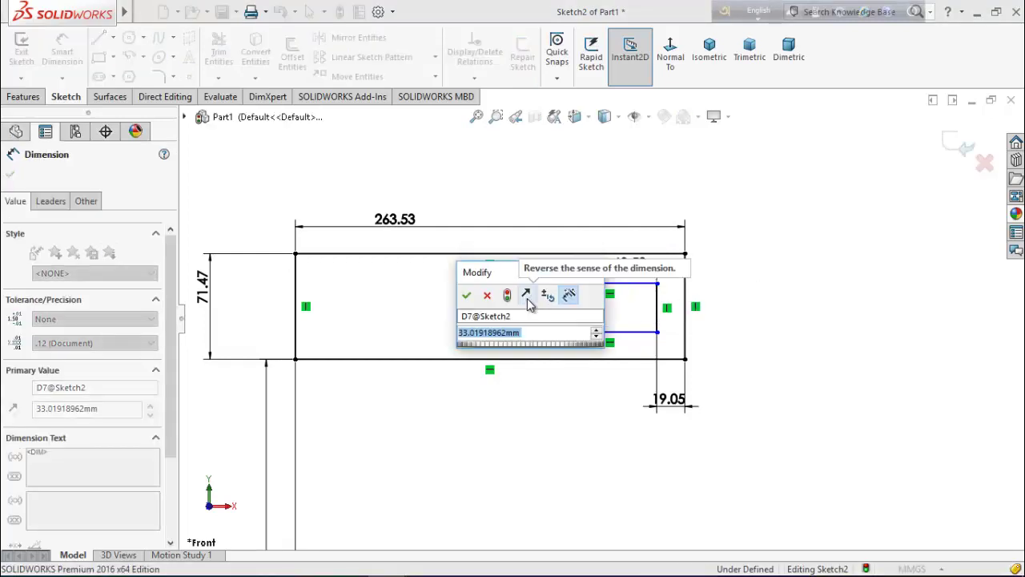
type("38.1")
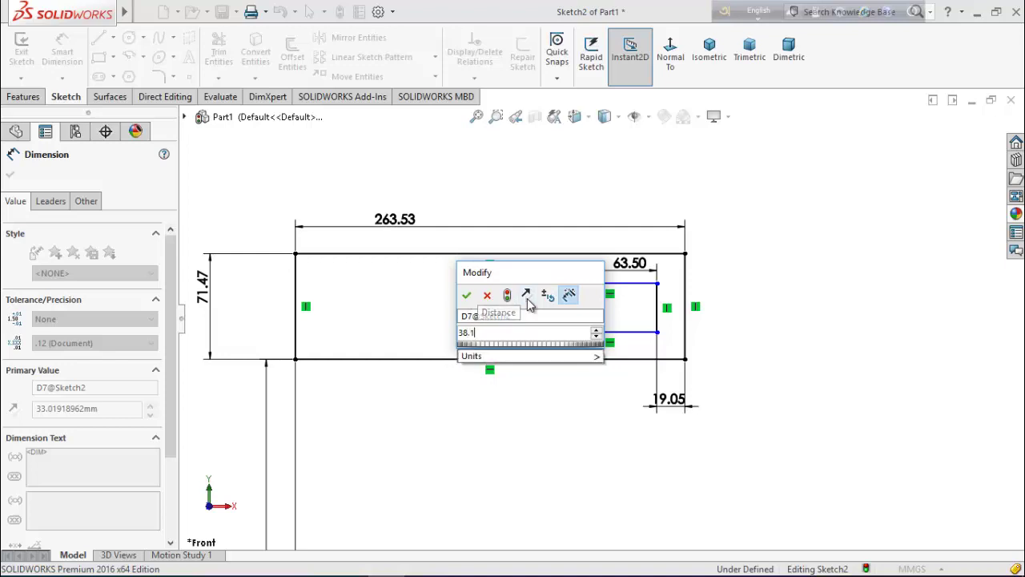
key("Return")
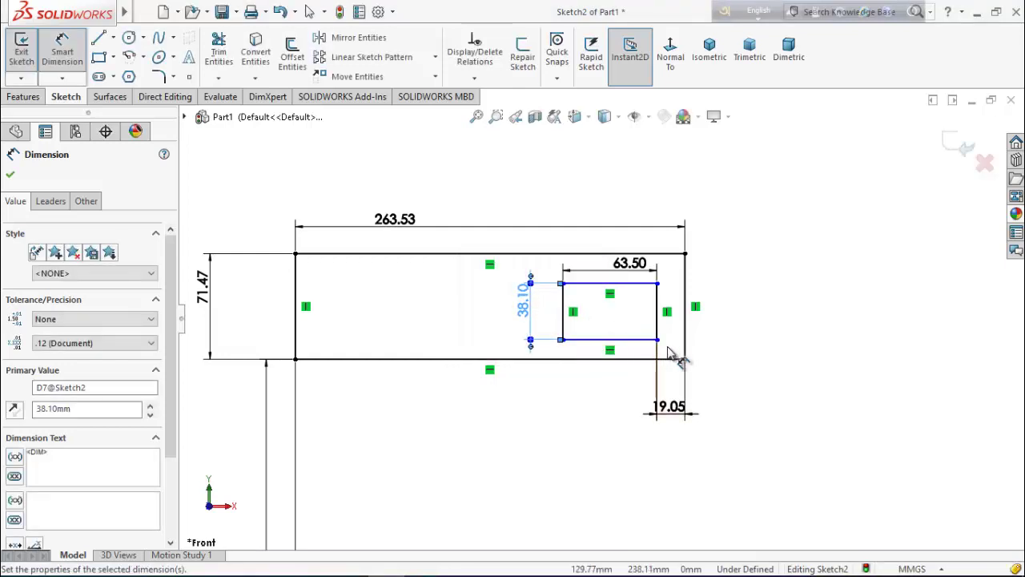
left_click(656, 340)
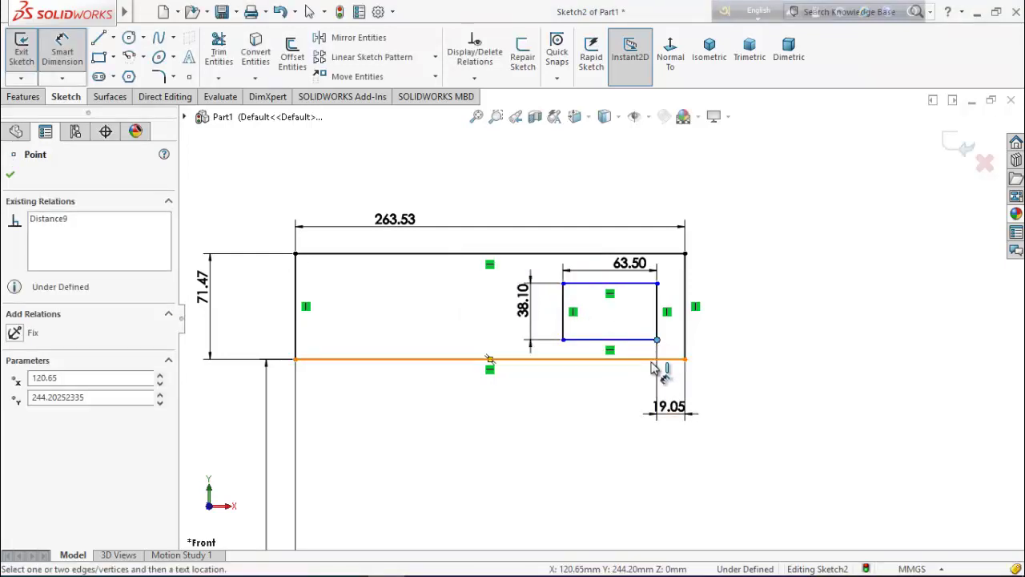
left_click(652, 367)
left_click(761, 355)
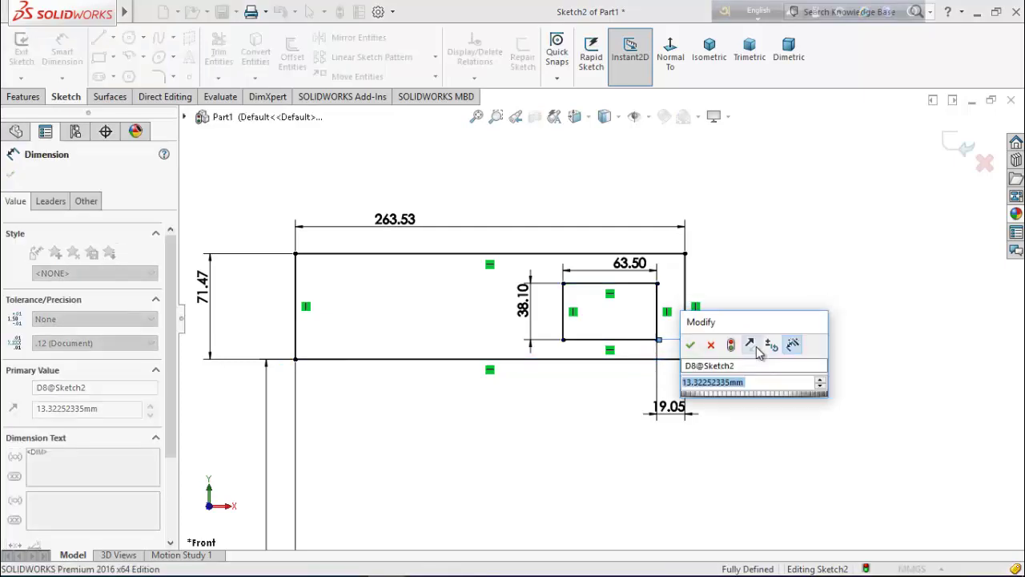
type("1")
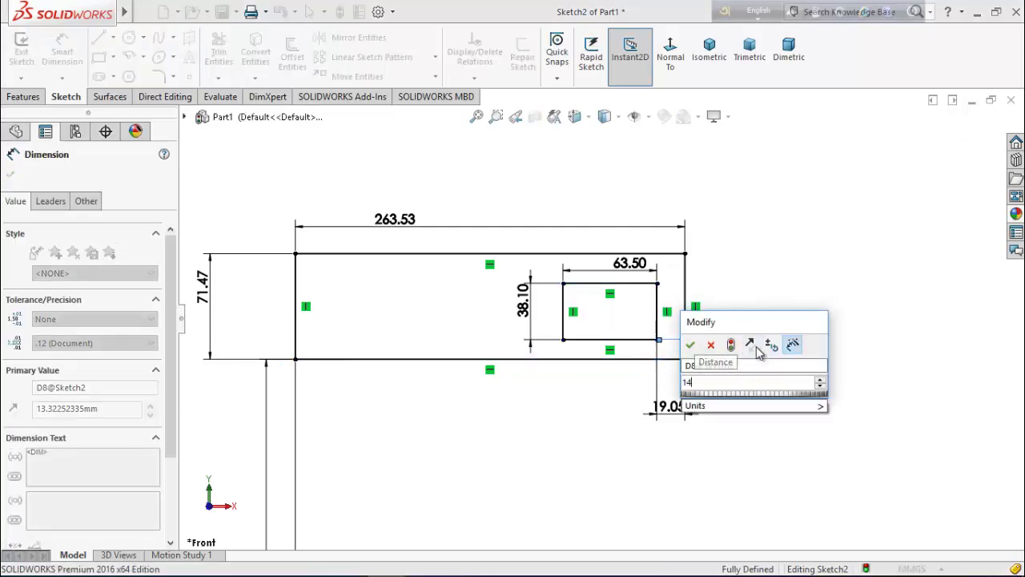
type("4.32")
key("Return")
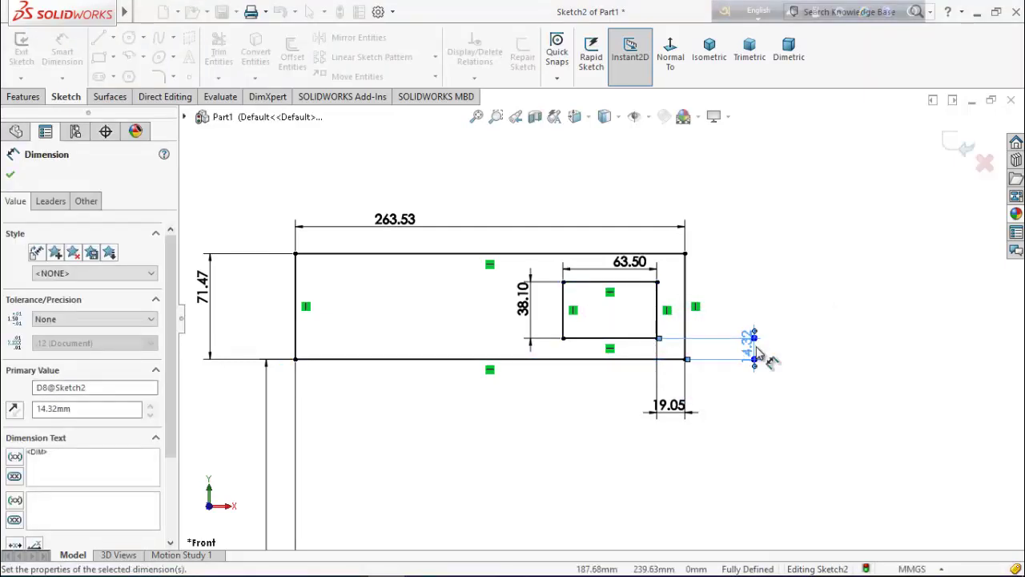
left_click(10, 176)
left_click(160, 77)
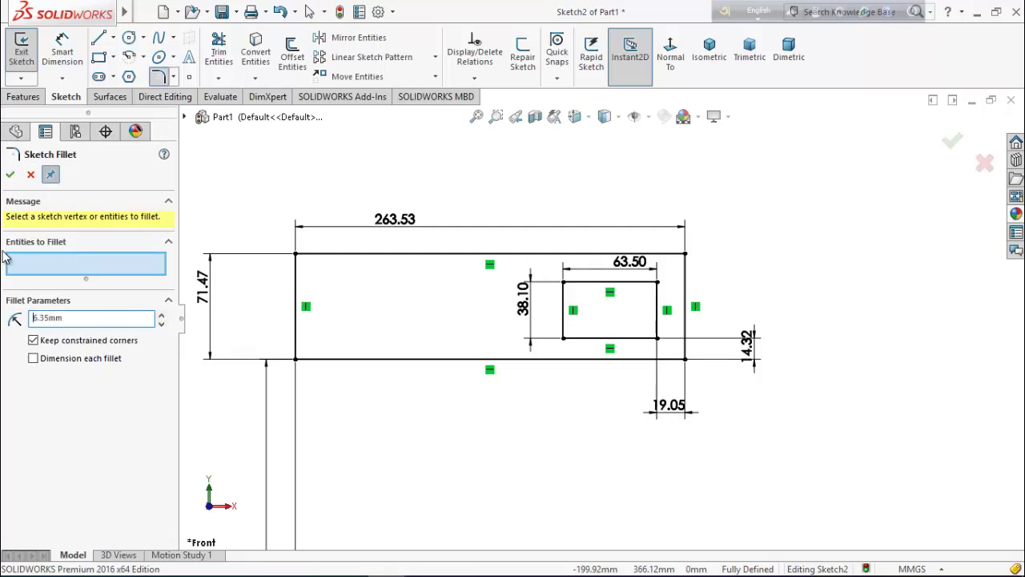
Round all four corners of the small rectangle with 6.35 mm sketch fillets
left_click(564, 284)
left_click(565, 337)
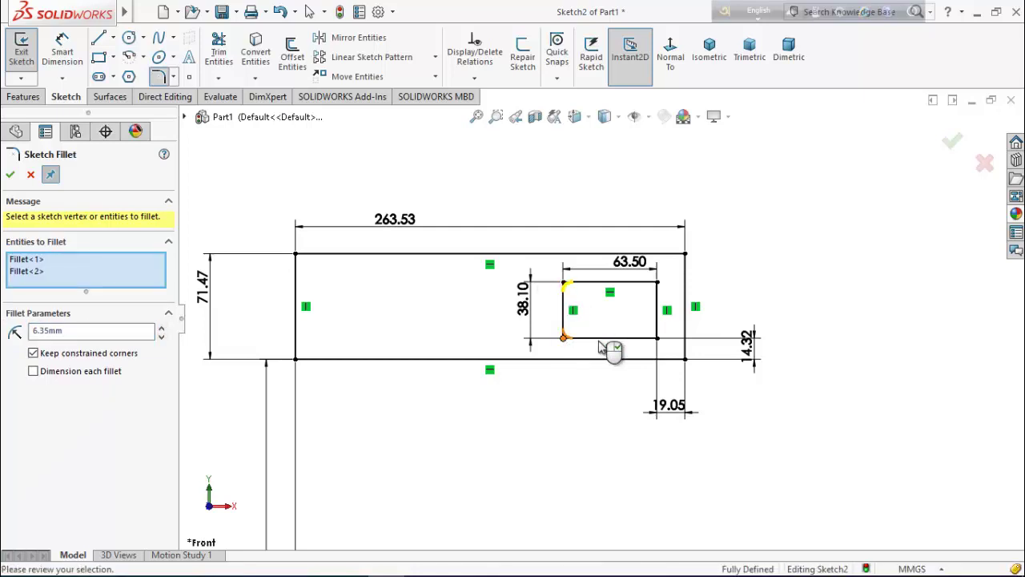
left_click(657, 337)
left_click(656, 283)
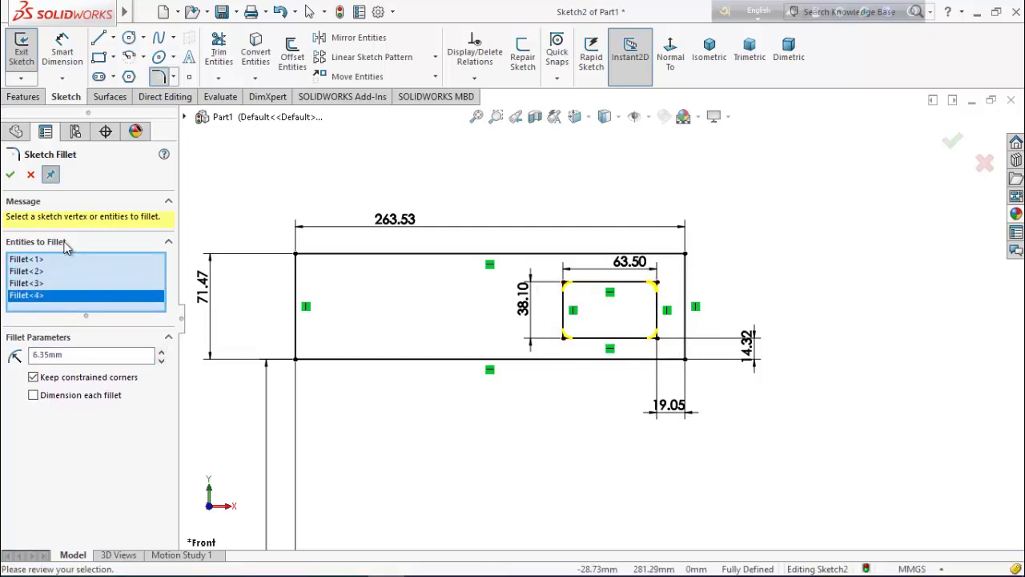
left_click(10, 175)
Copy the rounded slot leftward with a linear sketch pattern at 69.85 mm spacing
scroll(549, 329, "down", 3)
left_click_drag(531, 217, 768, 368)
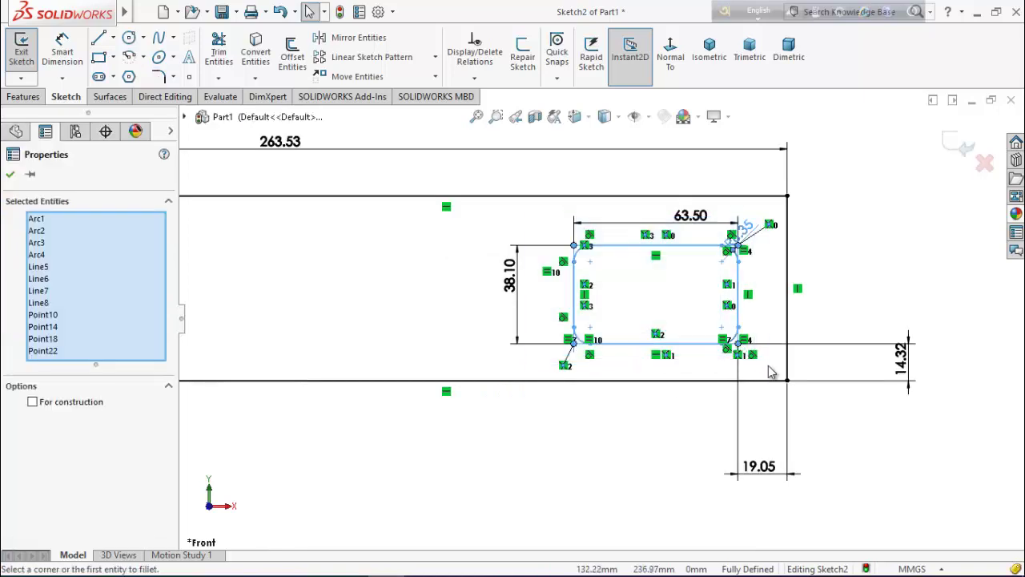
left_click(390, 62)
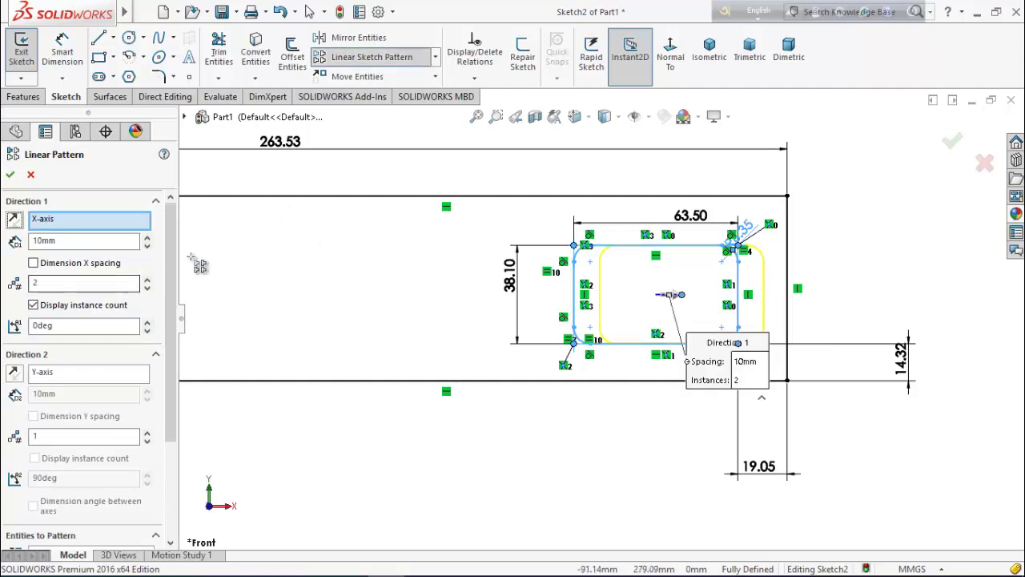
scroll(178, 268, "down", 1)
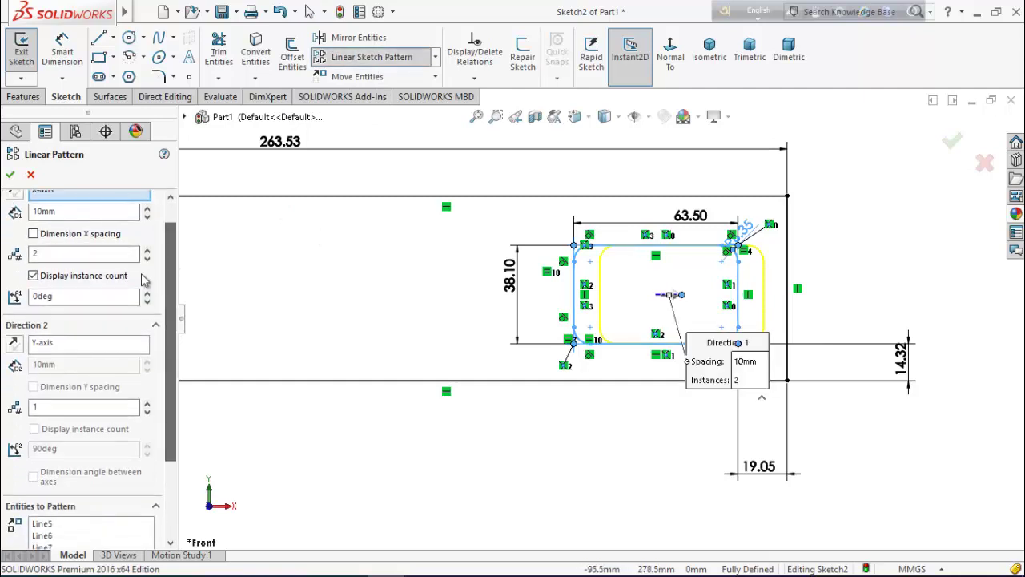
scroll(25, 221, "up", 1)
left_click(13, 219)
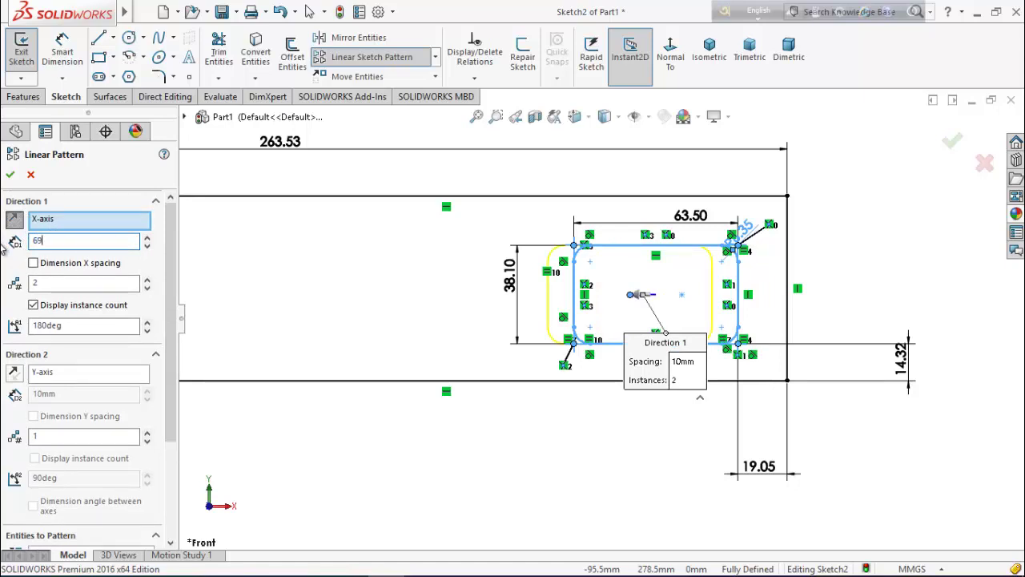
key("Return")
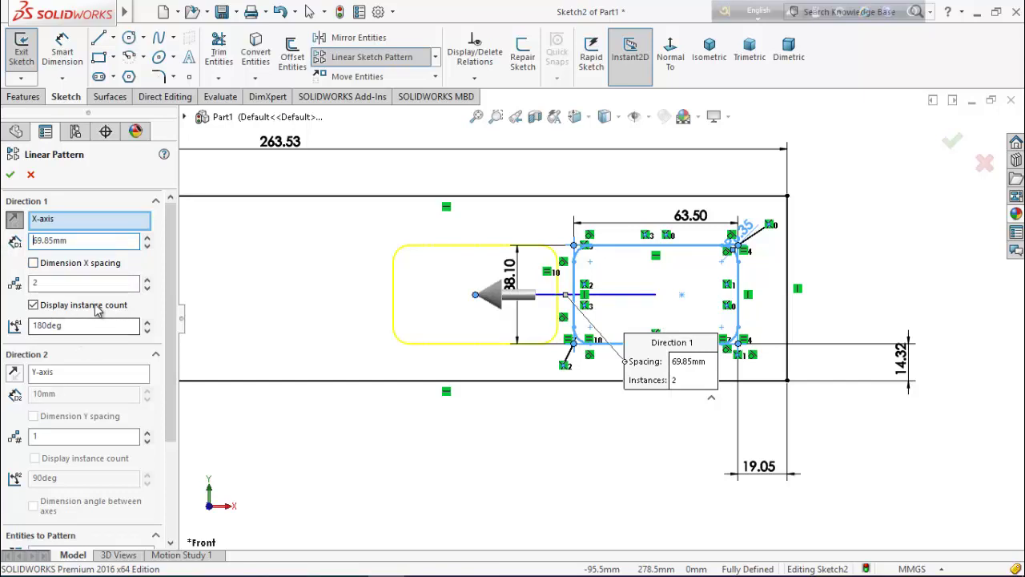
scroll(171, 309, "down", 4)
scroll(96, 320, "up", 4)
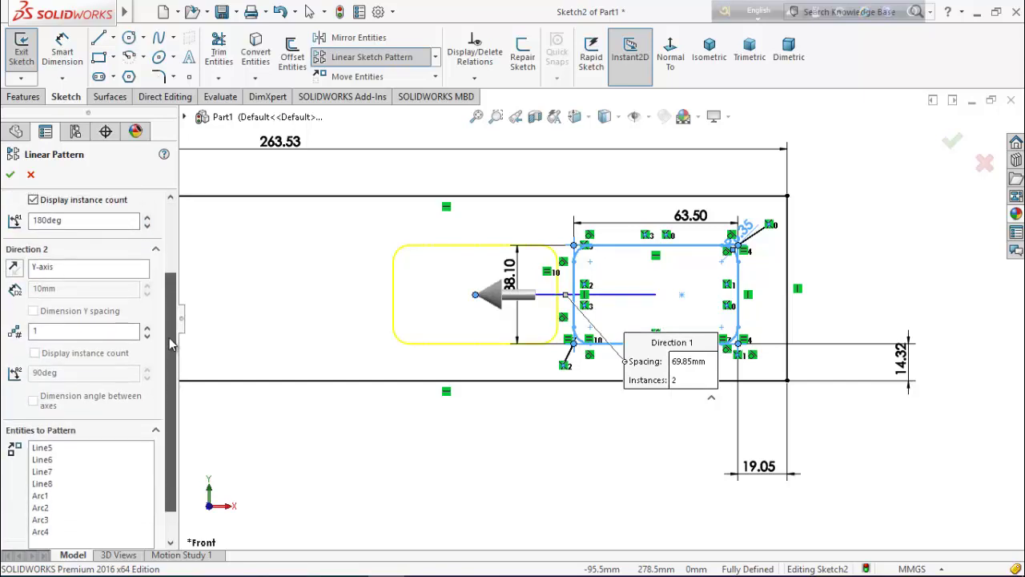
left_click(10, 175)
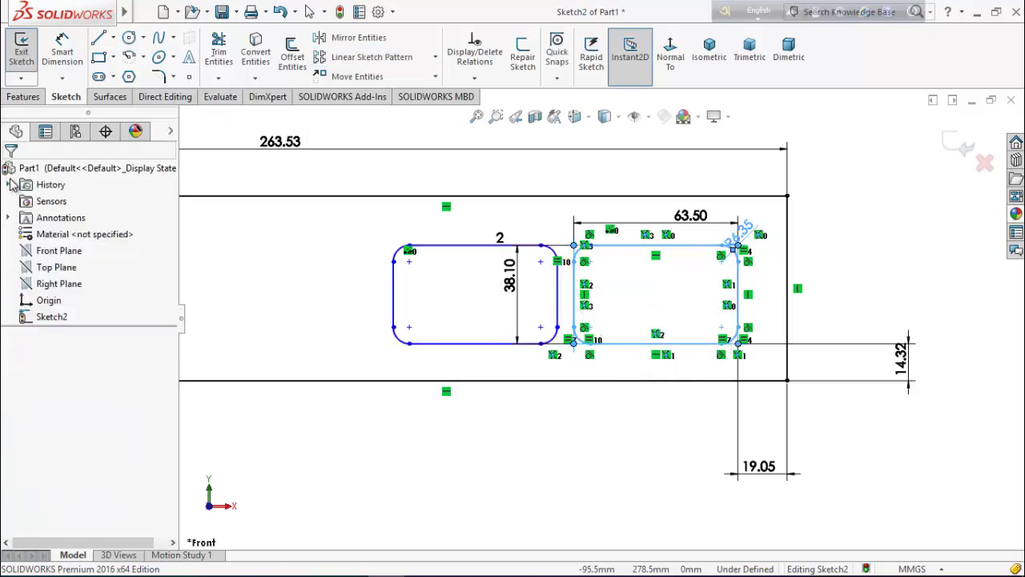
Add another leftward linear pattern of the slot at 142.88 mm spacing, creating the third slot
left_click(367, 57)
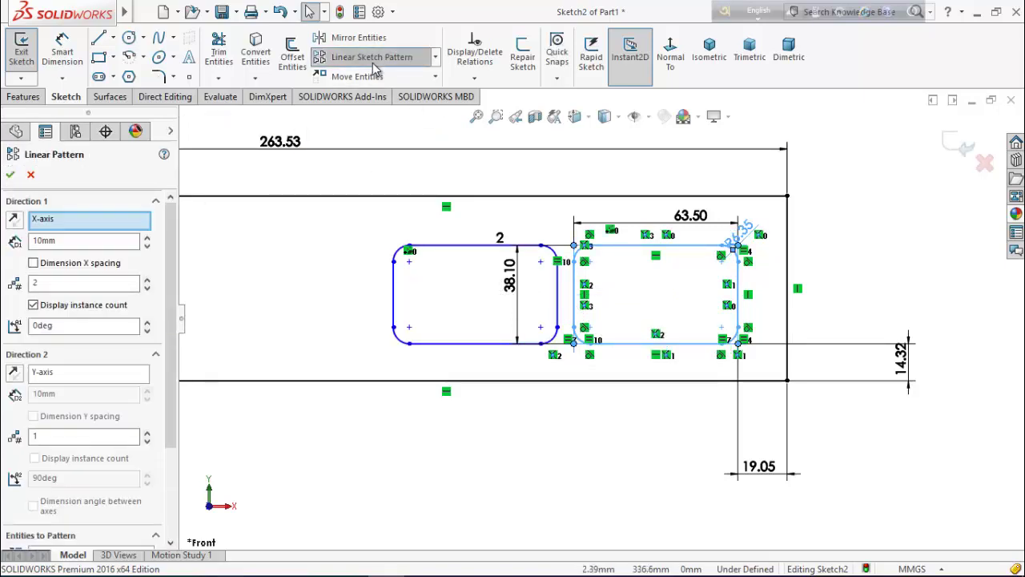
left_click(19, 223)
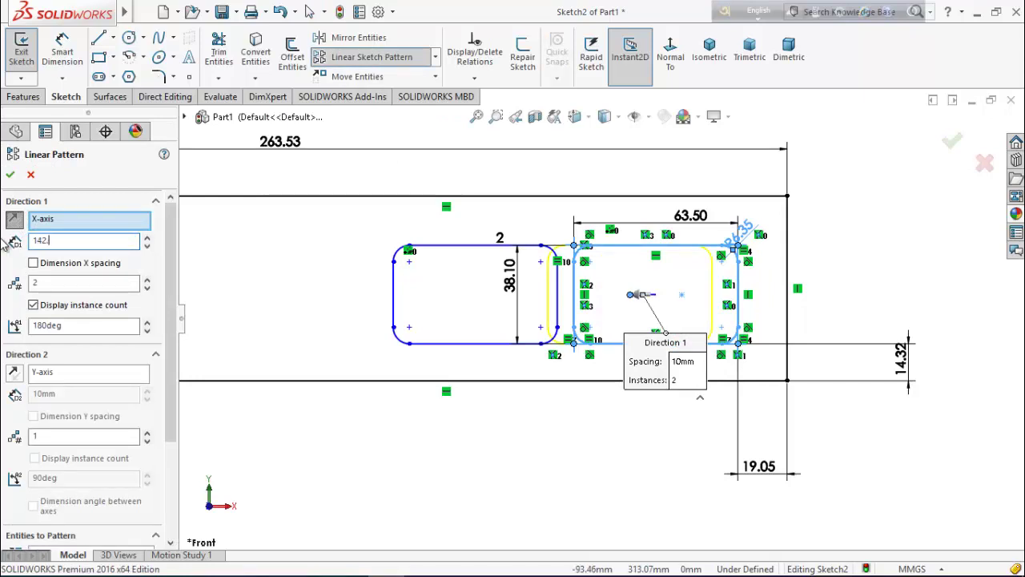
key("Return")
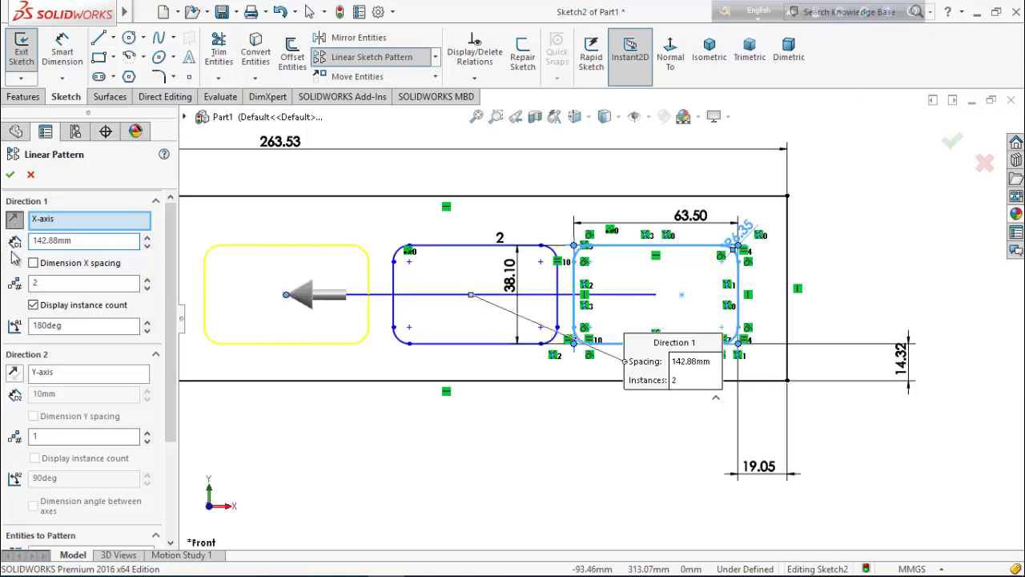
left_click(10, 175)
scroll(458, 407, "up", 3)
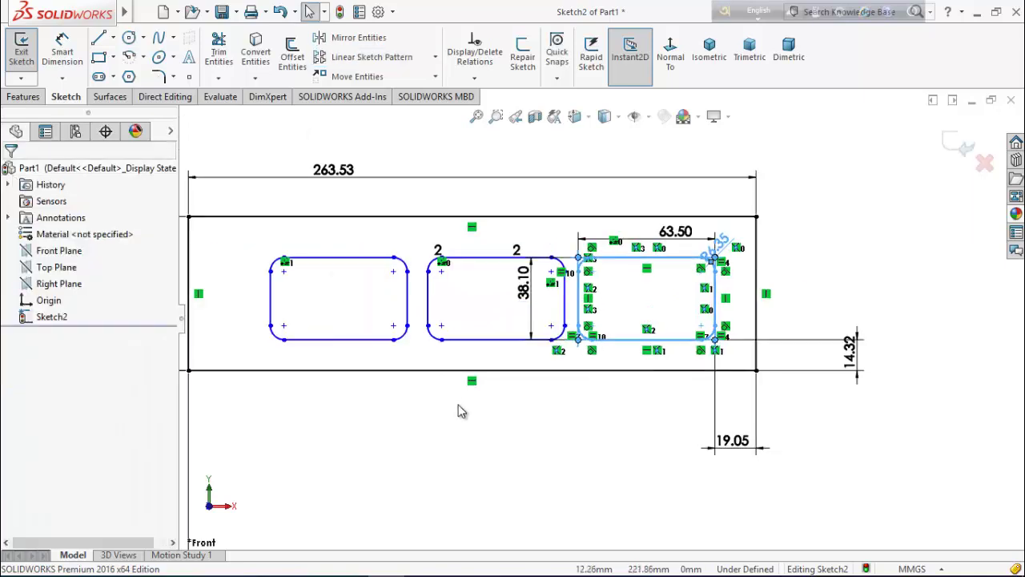
left_click(500, 405)
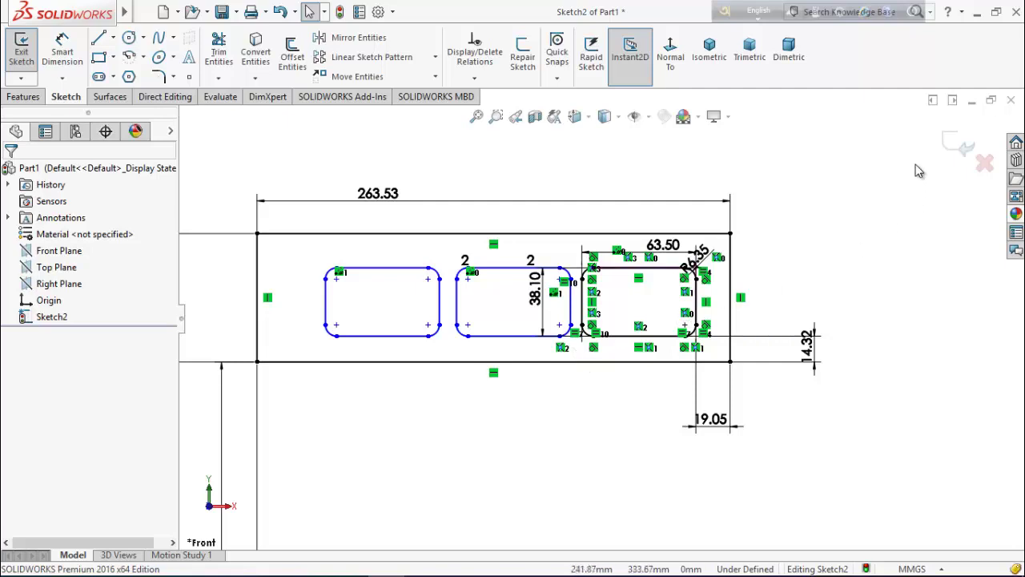
Exit the flange sketch and create Plane1 referencing the Front and Top Planes
left_click(950, 141)
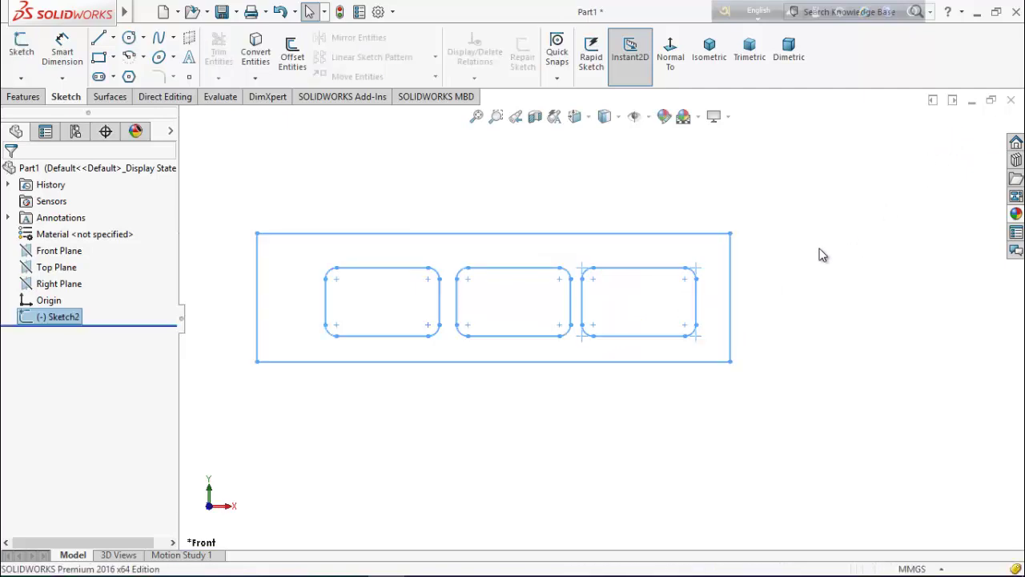
middle_click_drag(782, 298, 758, 355)
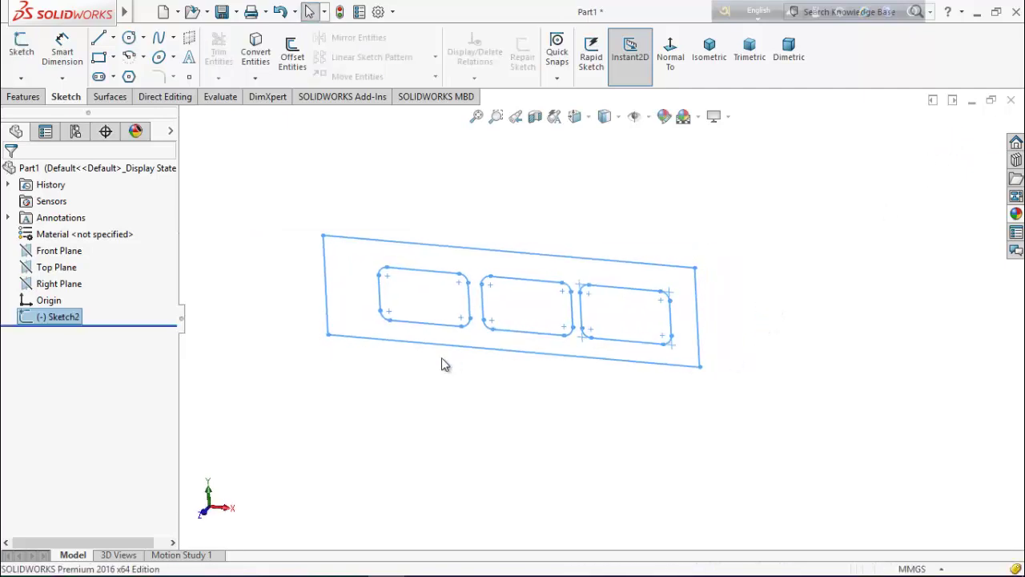
left_click(70, 251)
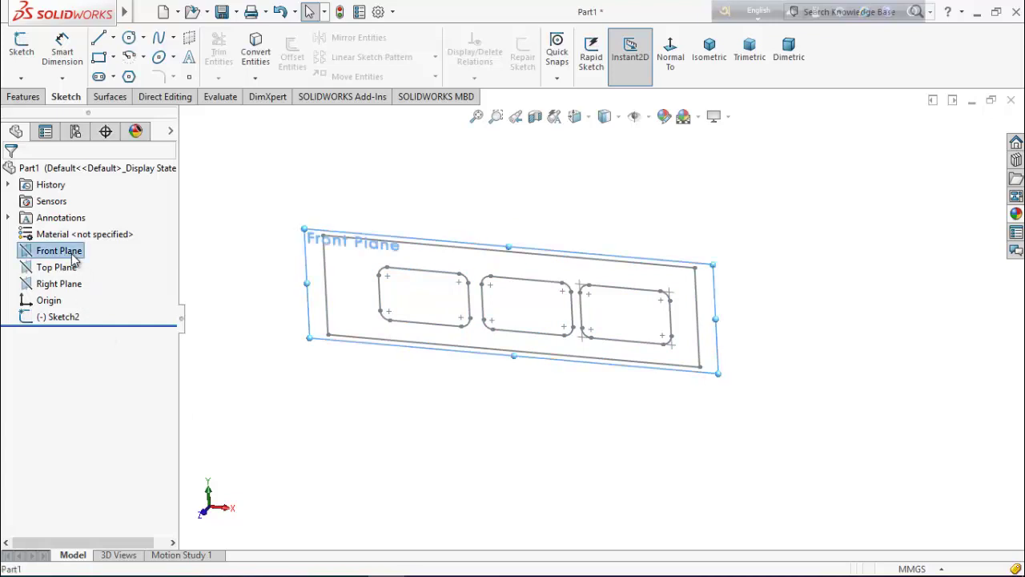
left_click(64, 272, "ctrl")
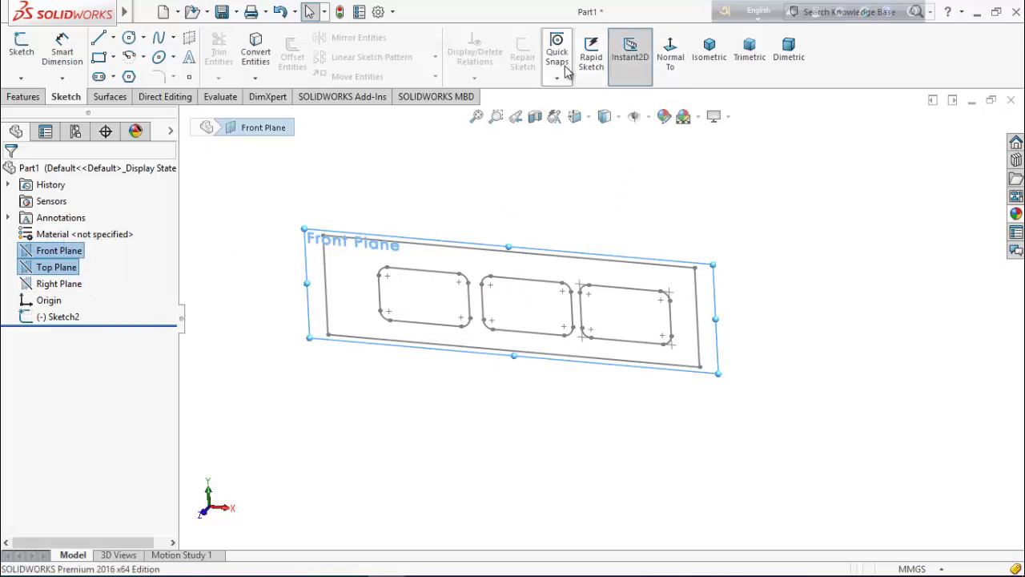
left_click(22, 99)
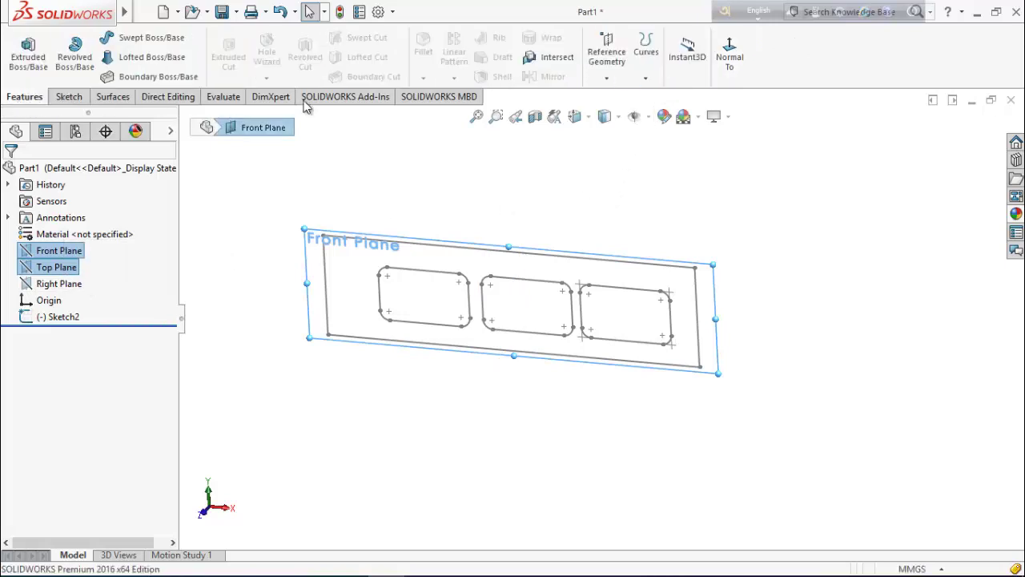
left_click(613, 72)
left_click(610, 95)
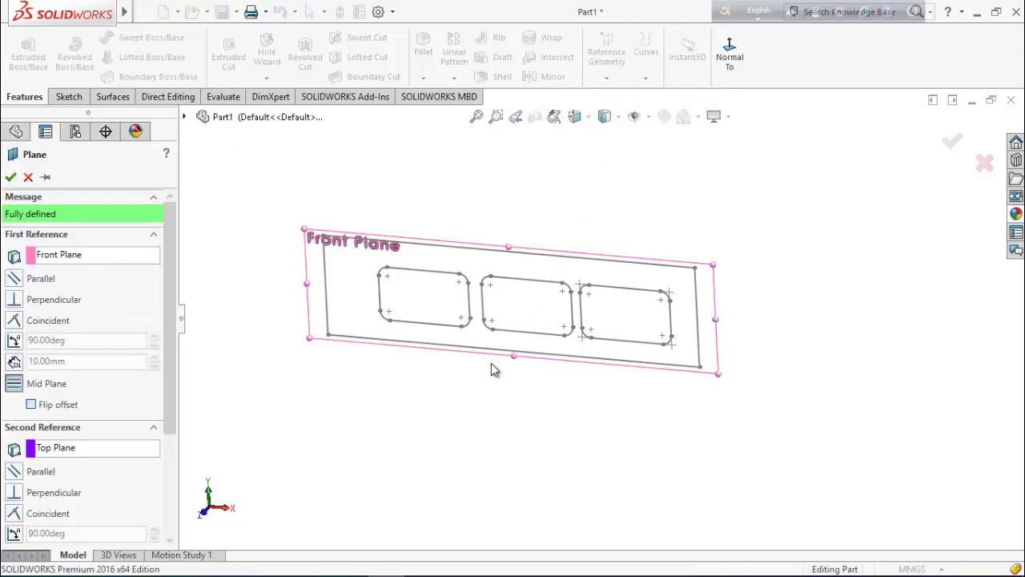
key("f")
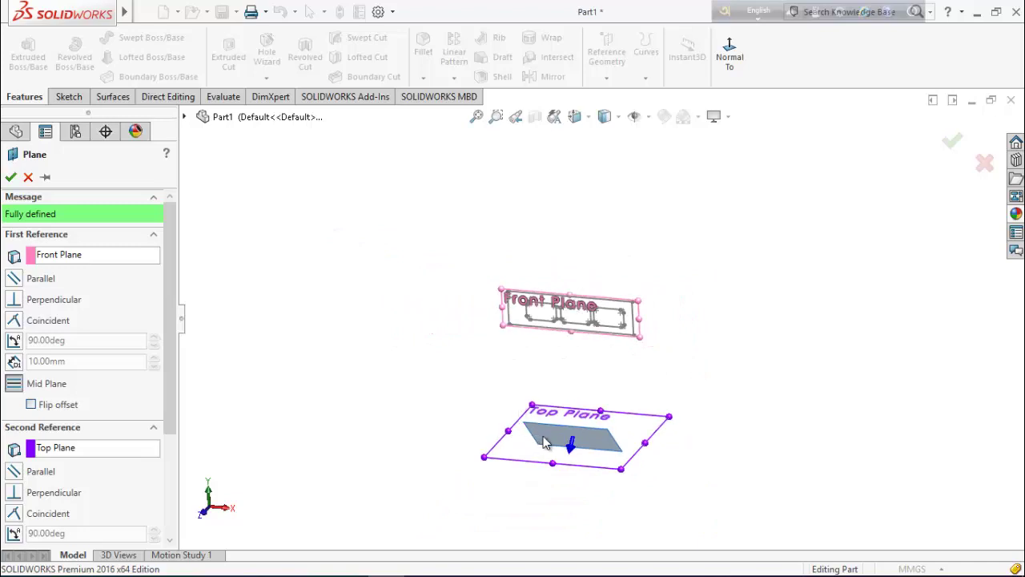
middle_click_drag(543, 443, 546, 377)
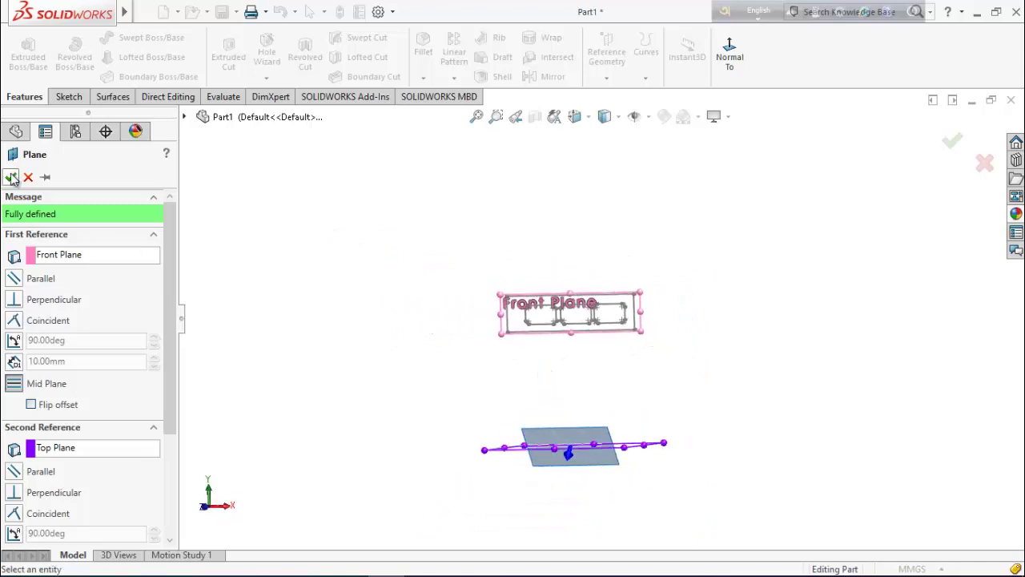
left_click(11, 177)
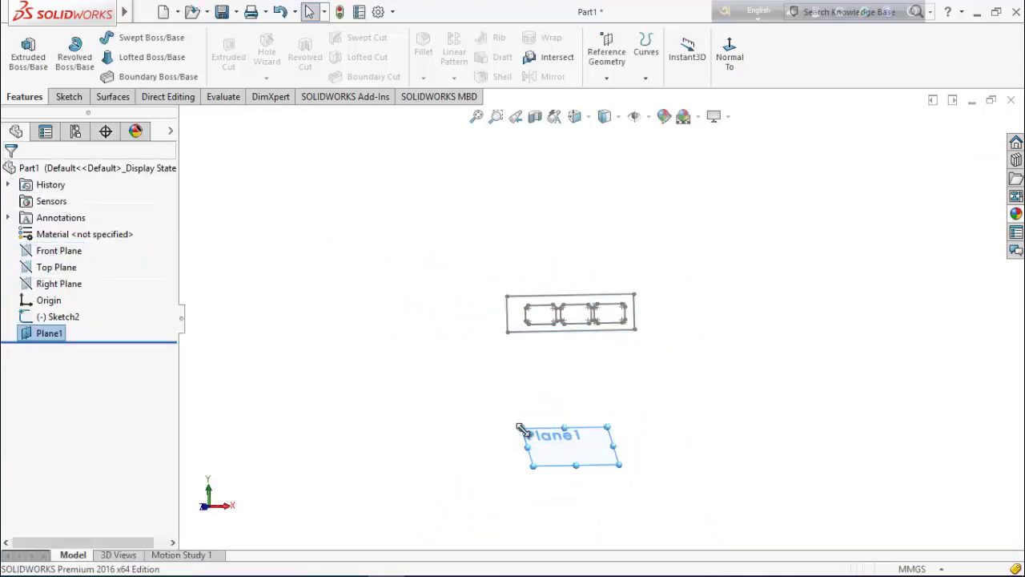
Create Plane2 offset 82.55 mm from Plane1 on the flipped side
left_click_drag(520, 418, 403, 281)
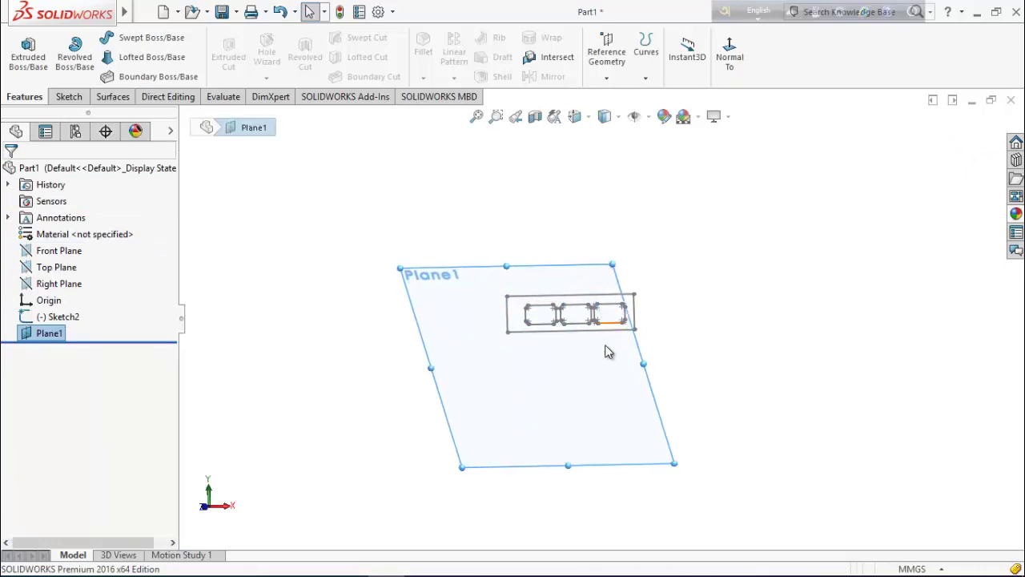
mouse_move(606, 349)
middle_mouse_down()
mouse_move(629, 360)
mouse_move(550, 412)
middle_mouse_up()
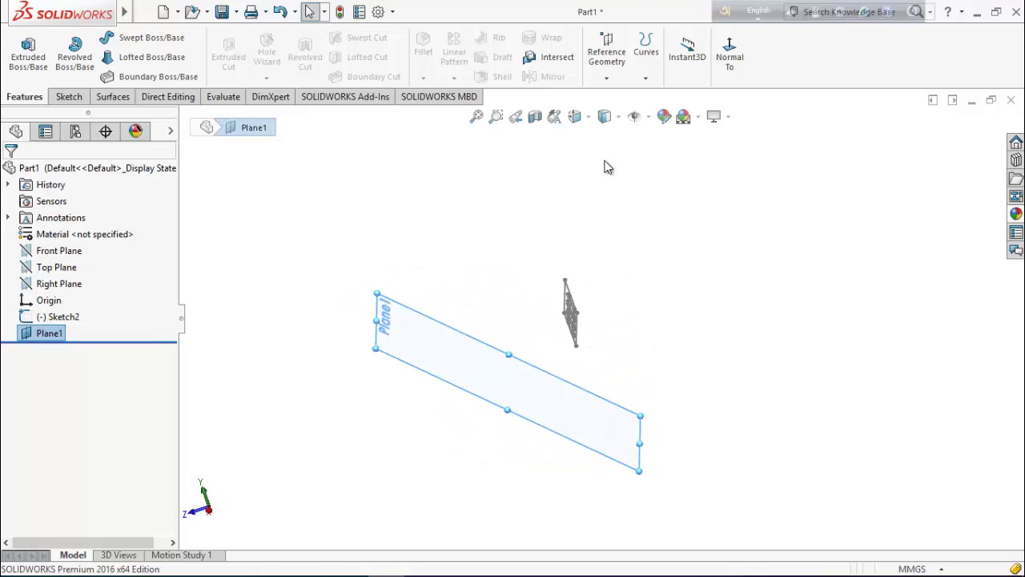
left_click(606, 74)
left_click(610, 96)
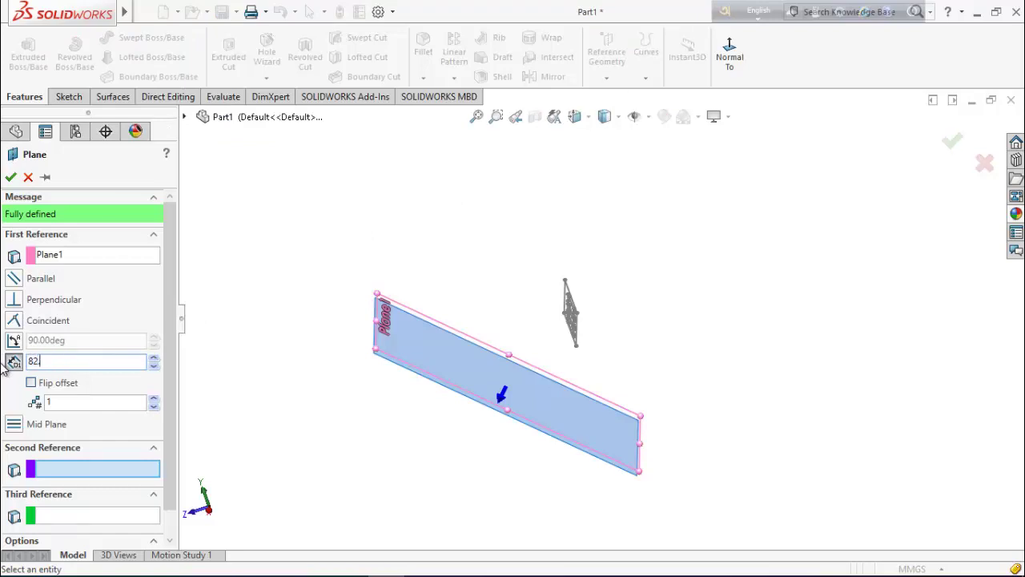
key("Return")
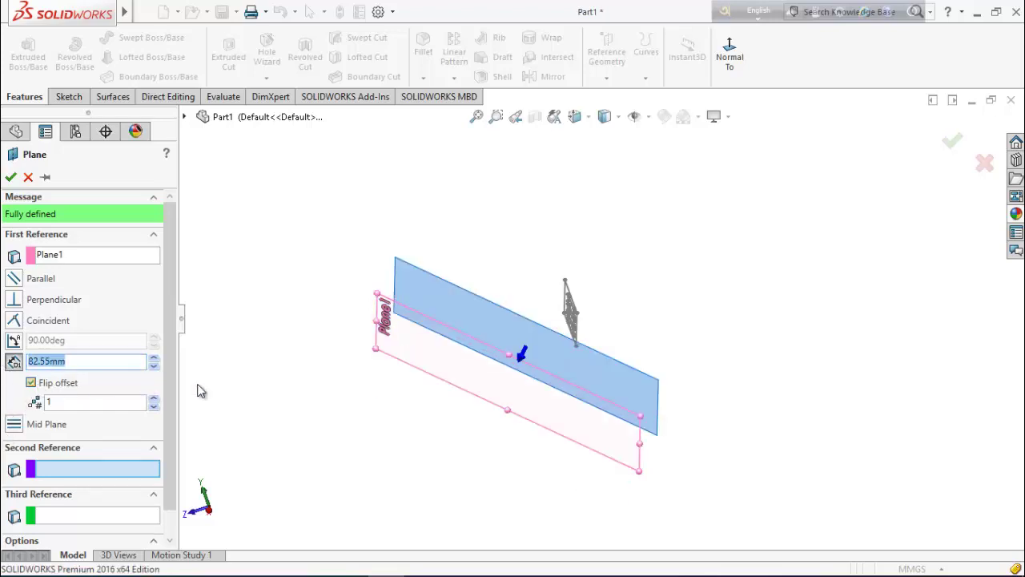
middle_click_drag(199, 389, 319, 350)
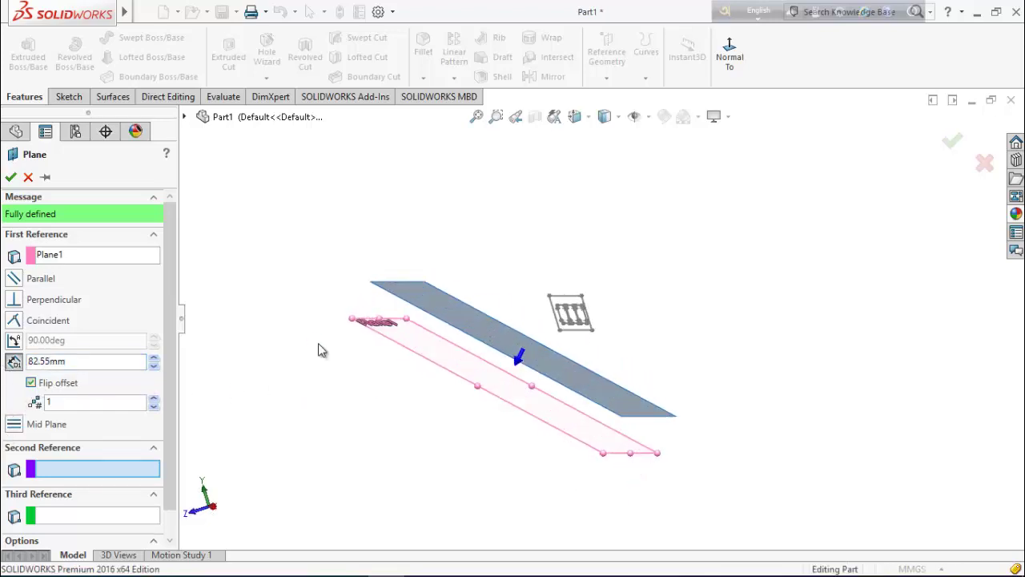
left_click(10, 177)
Hide Plane1 and start a sketch on Plane2, viewed normal to it
right_click(46, 332)
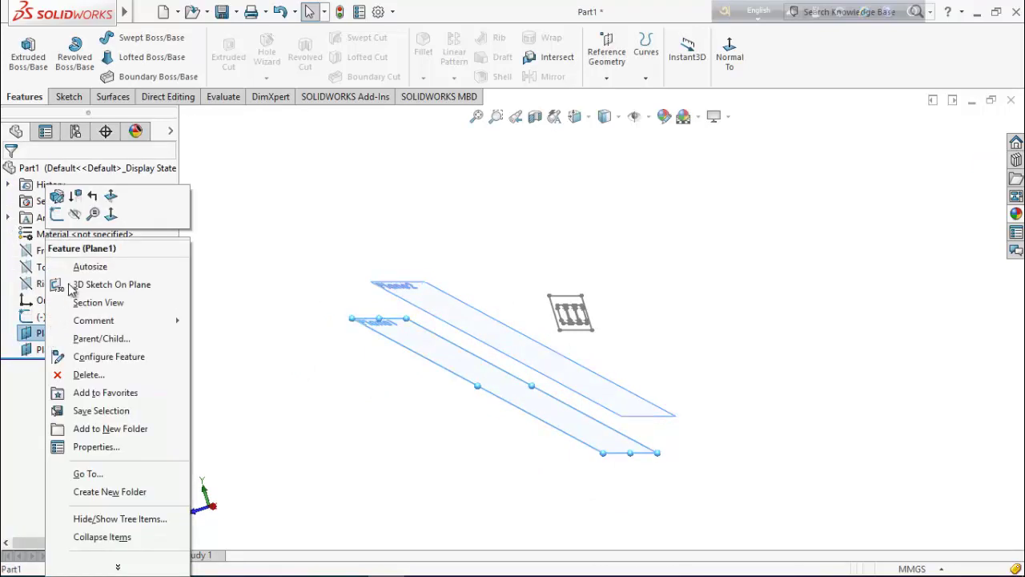
left_click(74, 214)
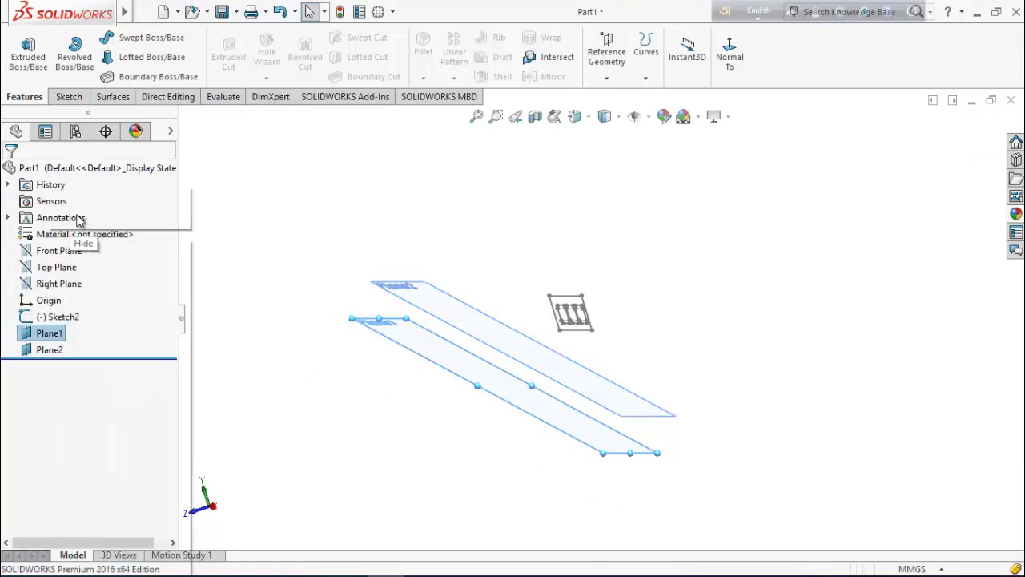
right_click(56, 356)
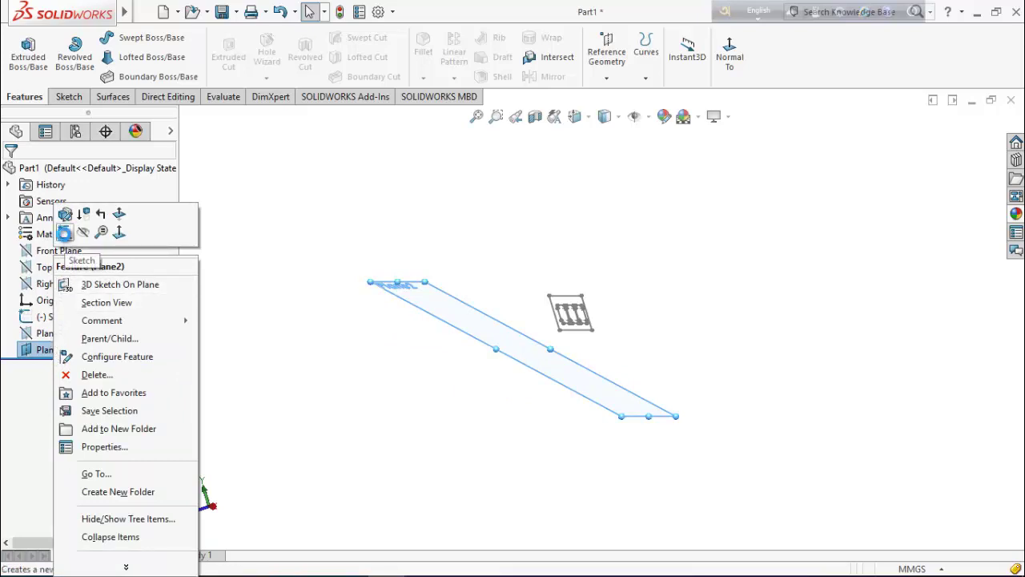
left_click(64, 232)
left_click(671, 56)
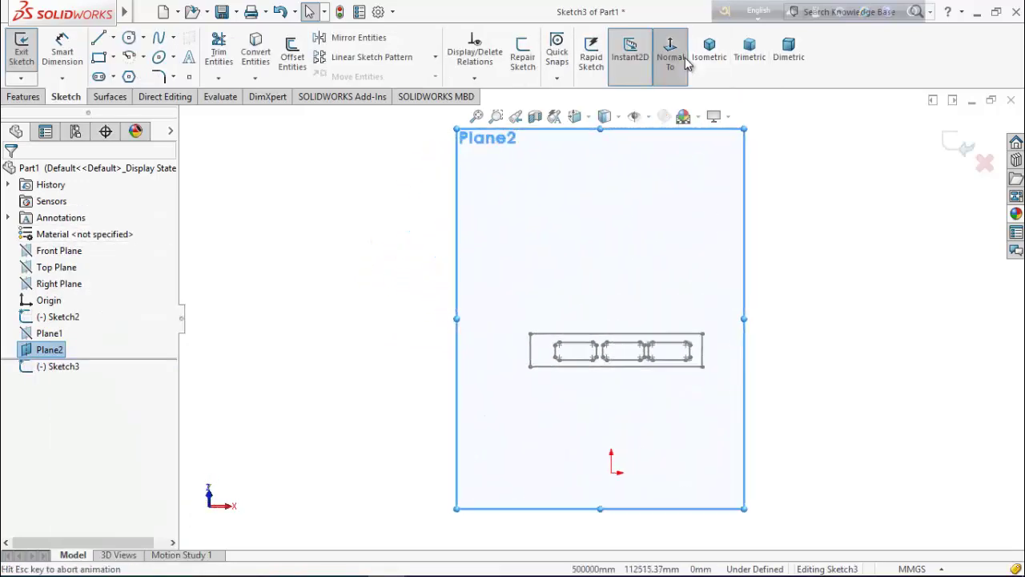
Draw a corner rectangle on Plane2 up and to the right of the origin
left_click(97, 58)
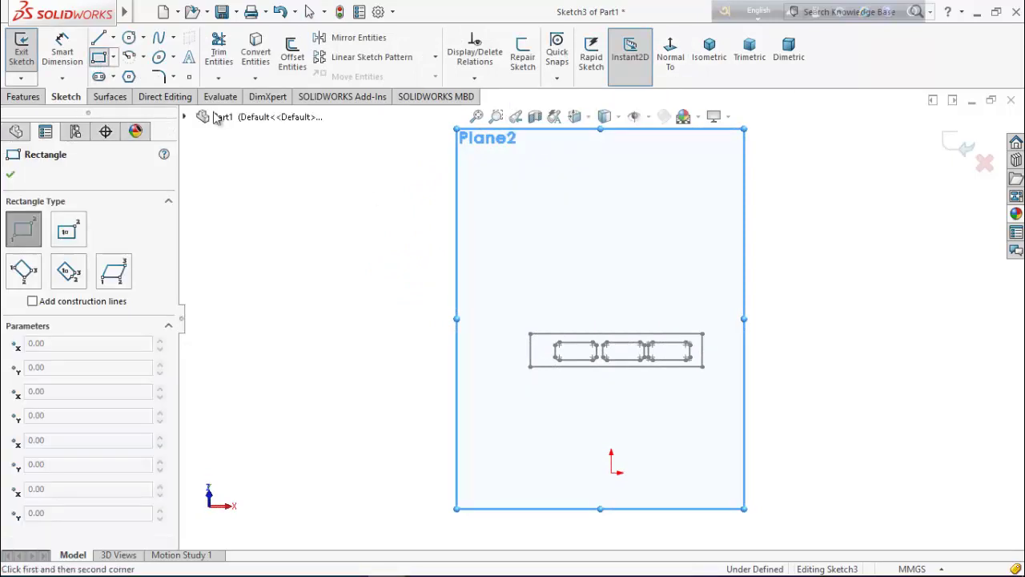
left_click(518, 229)
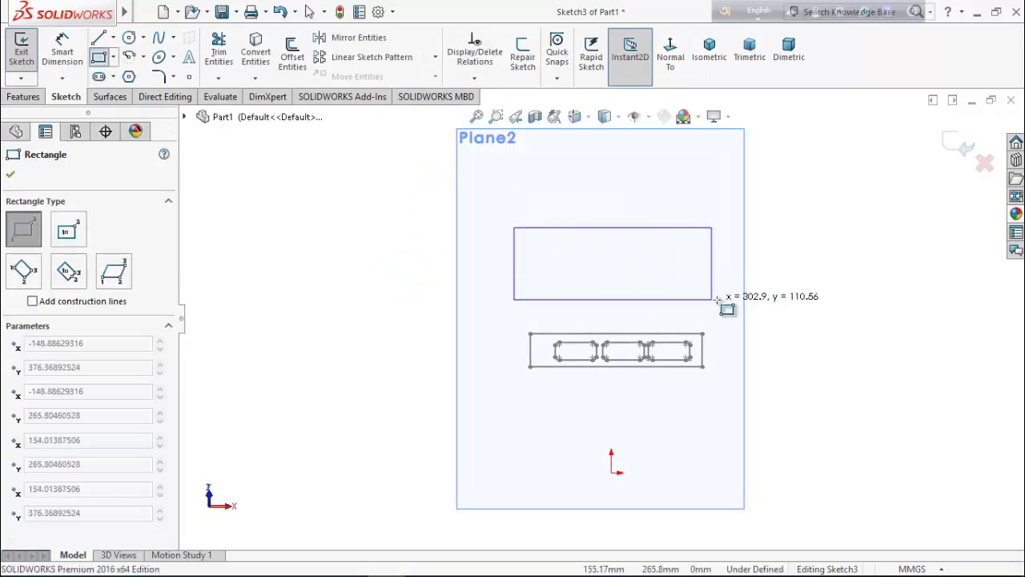
left_click(719, 300)
right_click(816, 291)
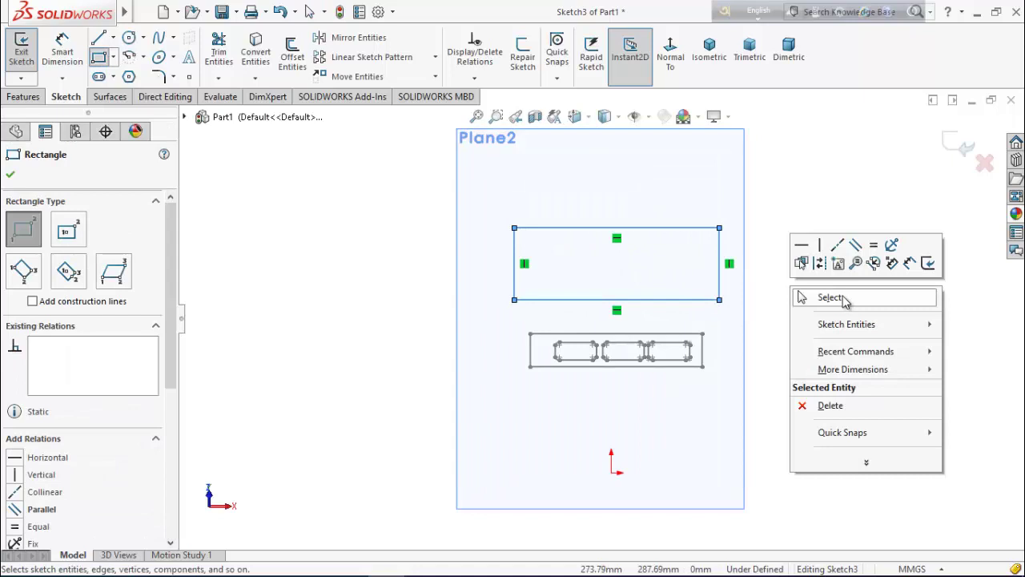
left_click(841, 299)
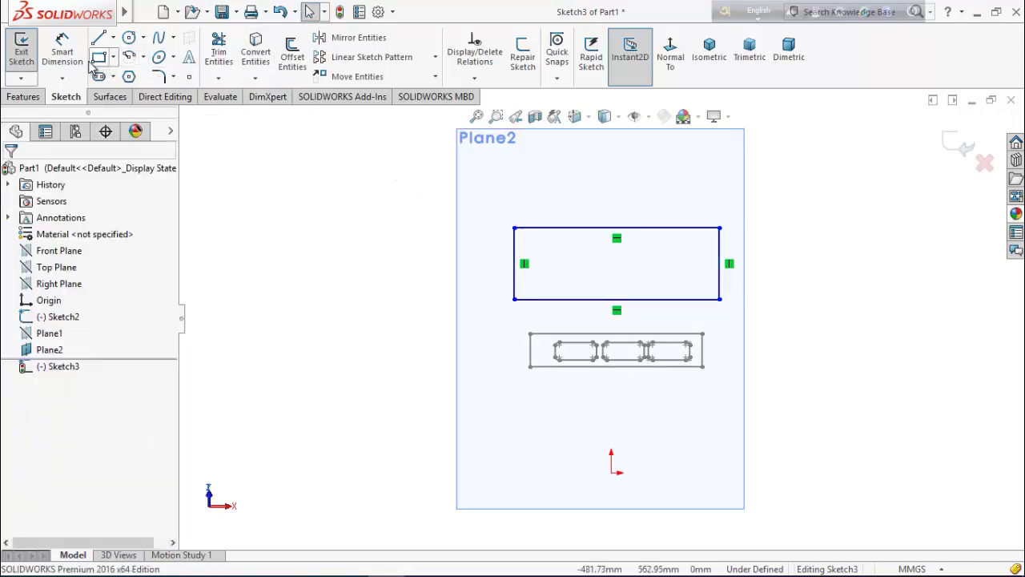
Dimension the rectangle 63.50 tall and 398.89 wide
left_click(63, 50)
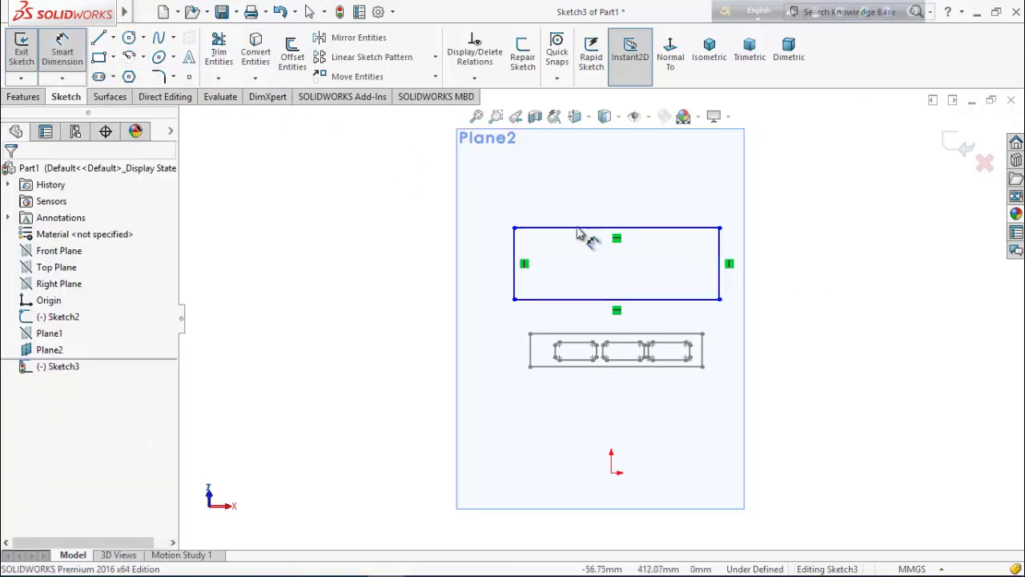
left_click(485, 254)
left_click(478, 257)
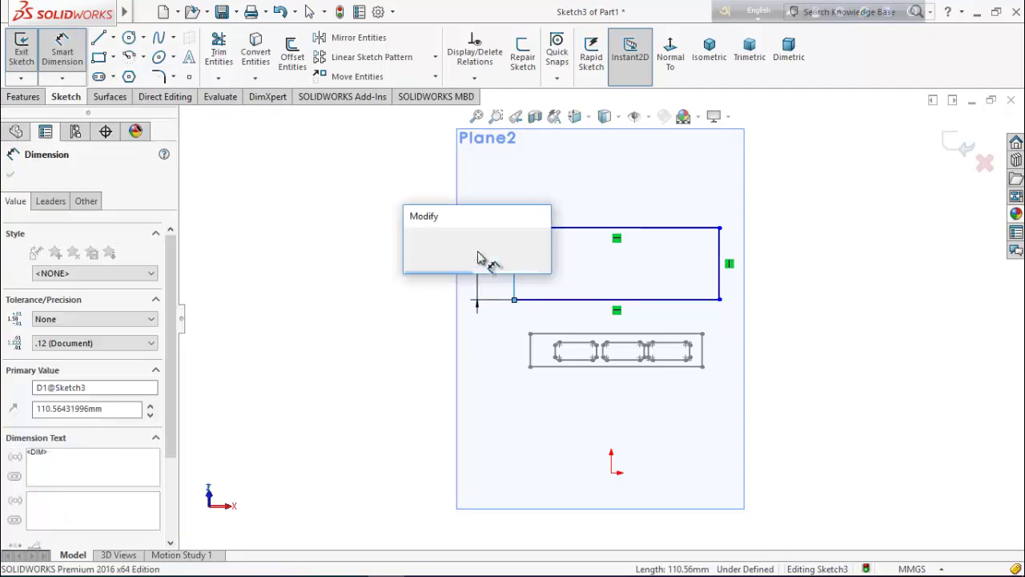
type("63.5")
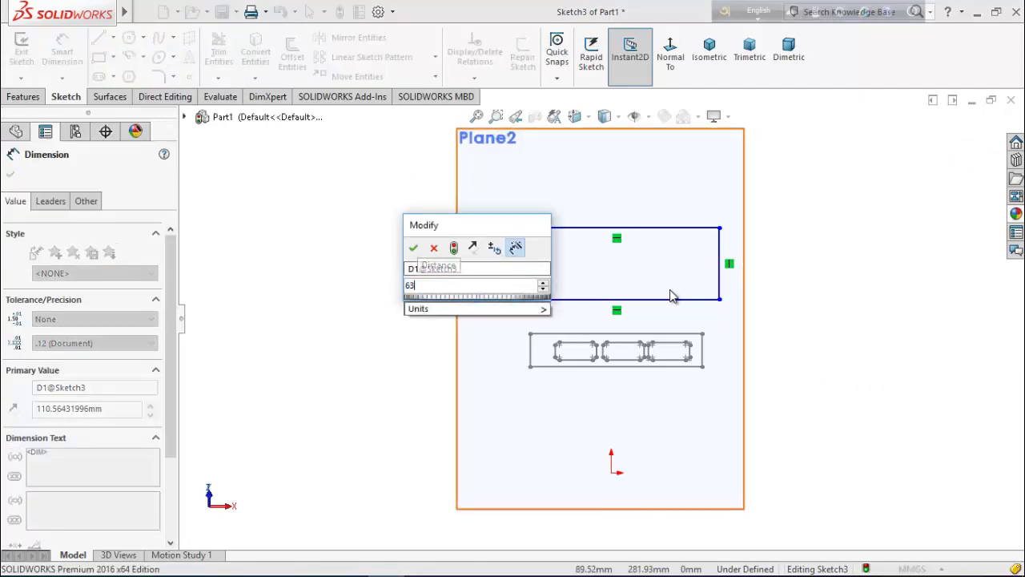
key("Return")
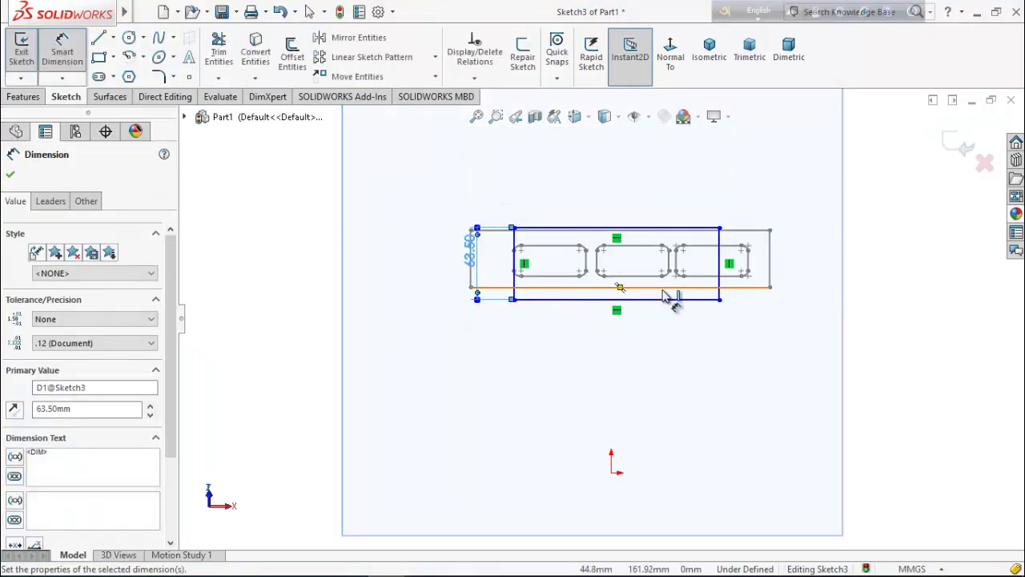
left_click(669, 229)
left_click(658, 196)
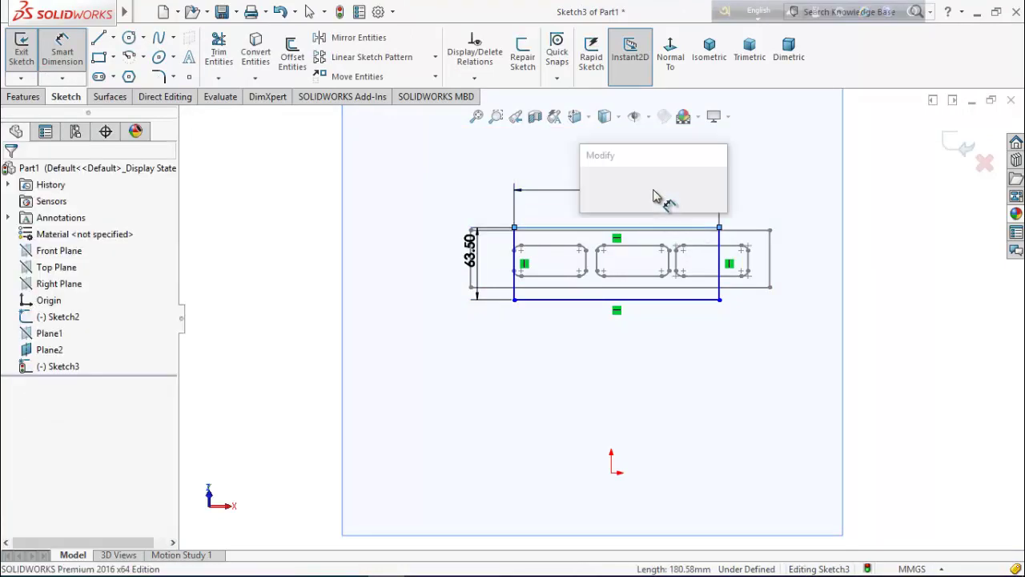
type("3")
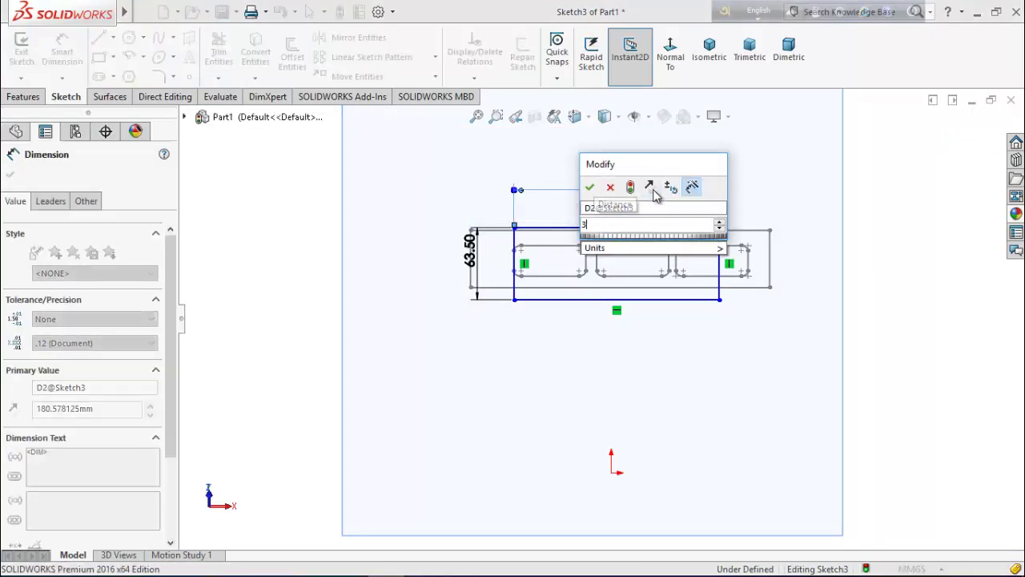
type("98.")
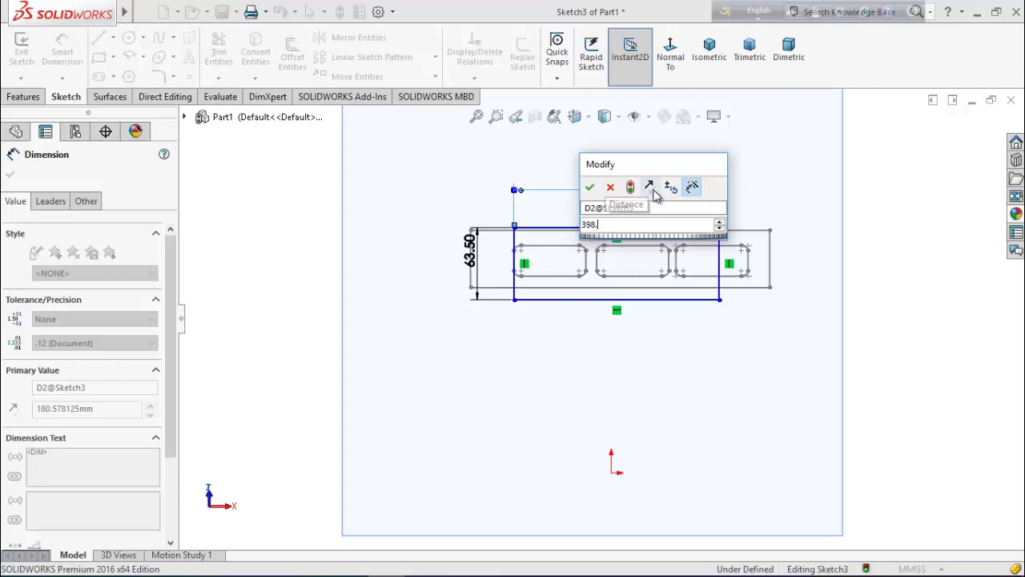
type("89")
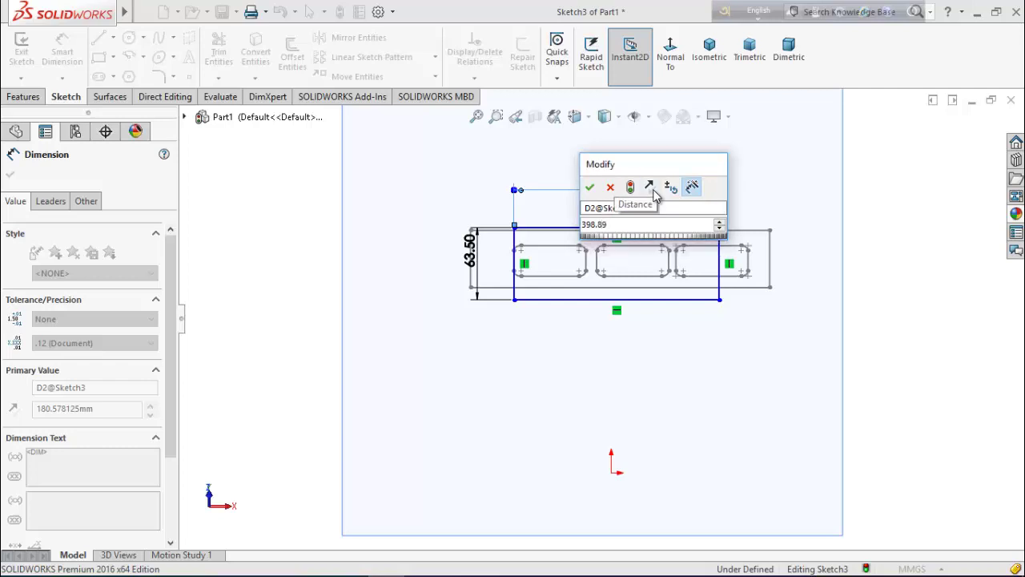
key("Return")
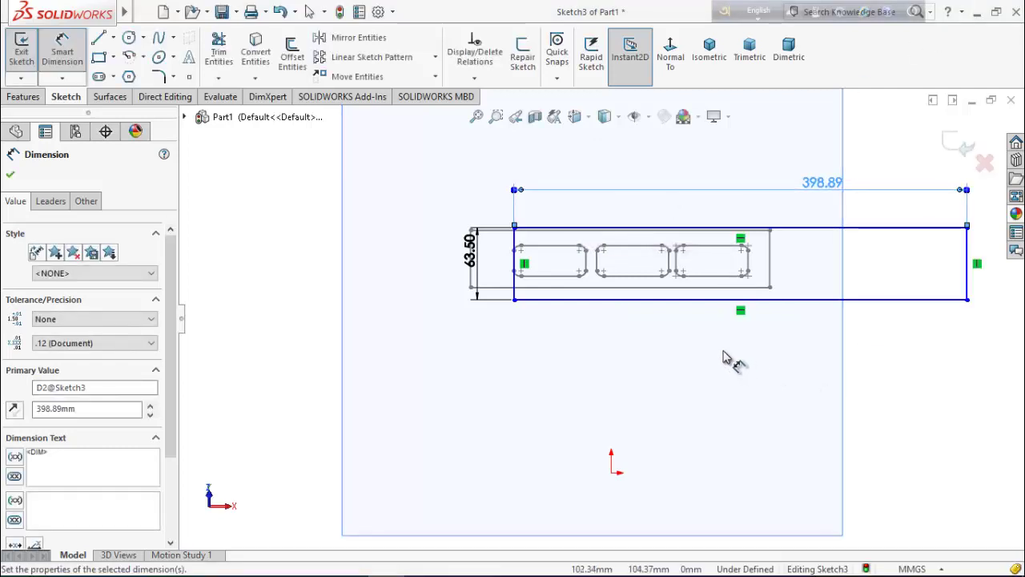
Position the rectangle 279.40 vertically and 238.13 horizontally from the origin
scroll(723, 358, "up", 1)
scroll(687, 329, "up", 1)
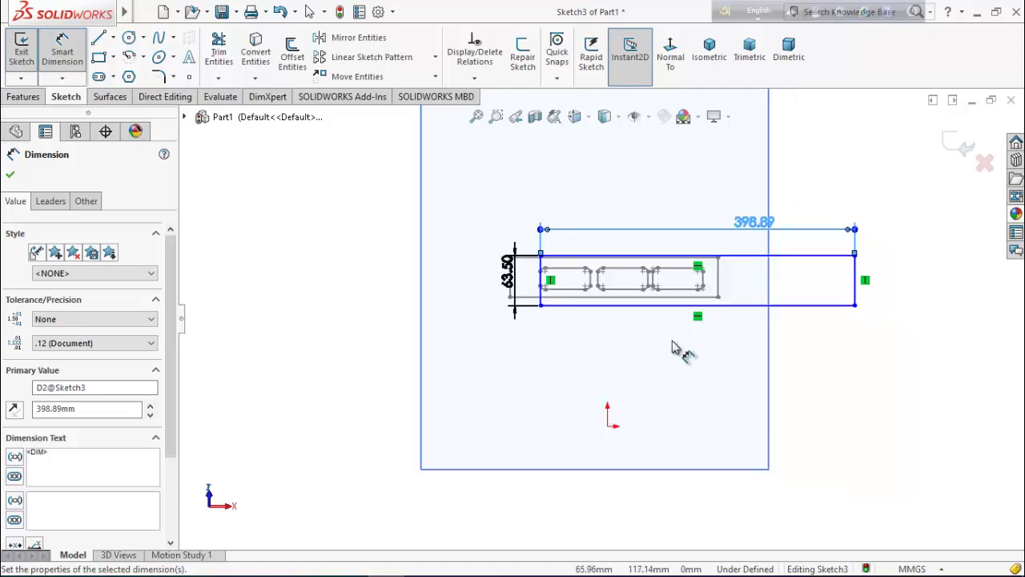
left_click(608, 423)
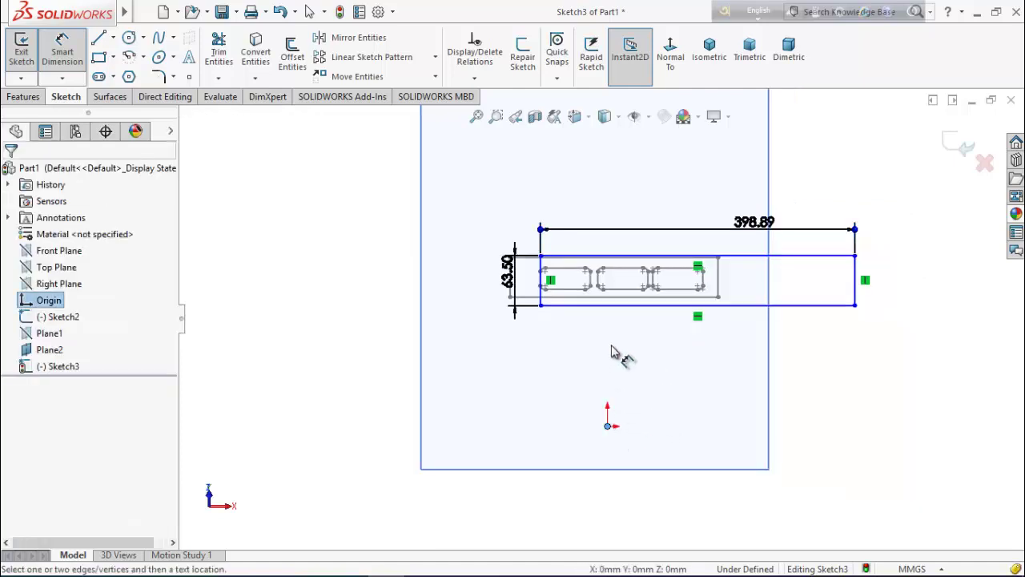
left_click(541, 305)
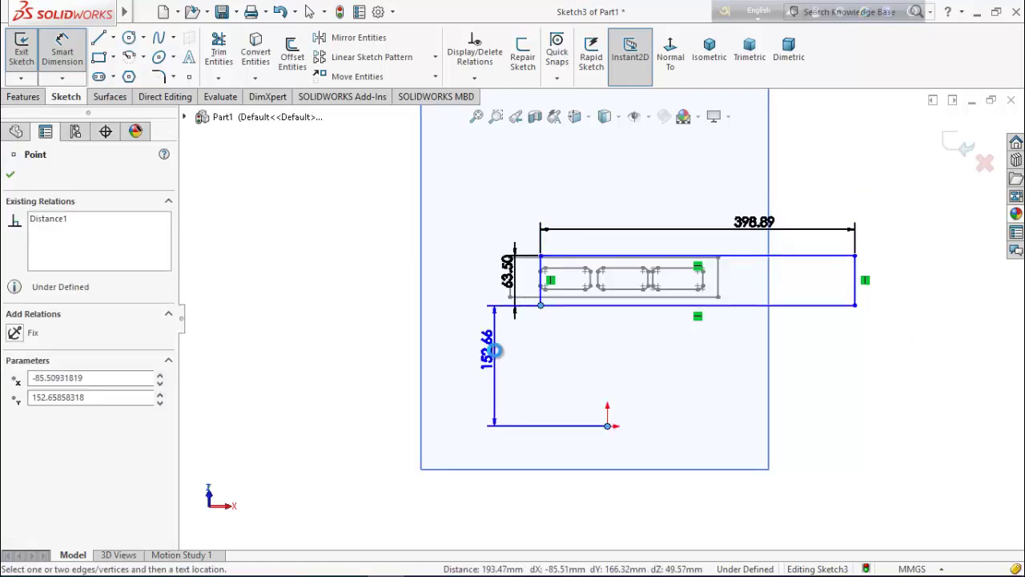
left_click(495, 349)
type("27")
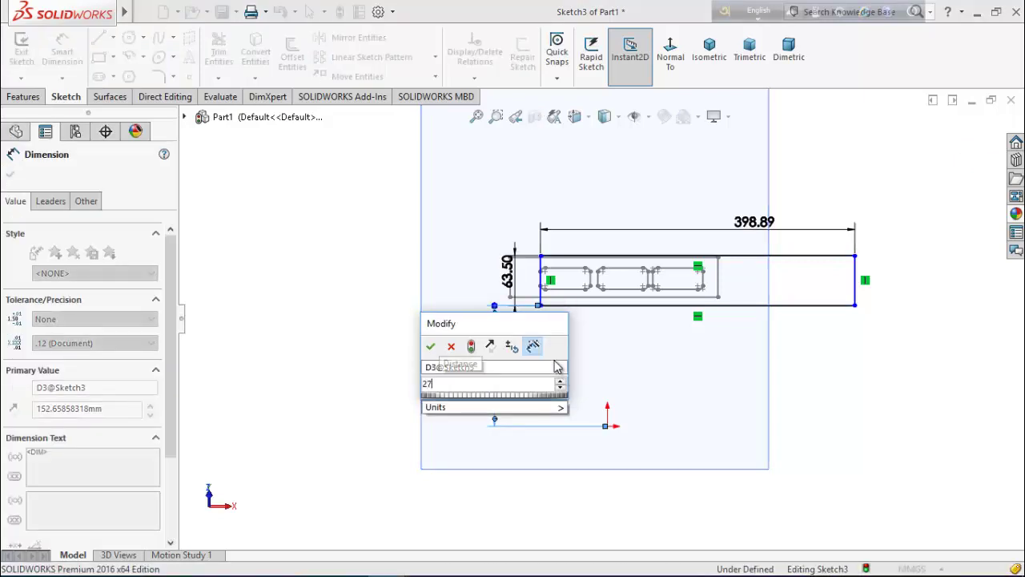
type("9.4")
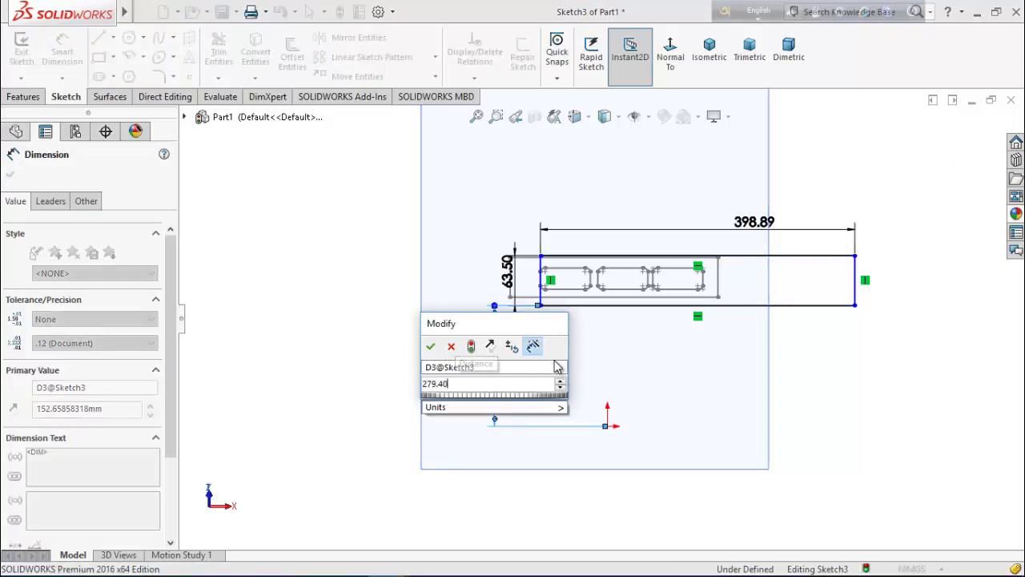
key("Return")
left_click(608, 427)
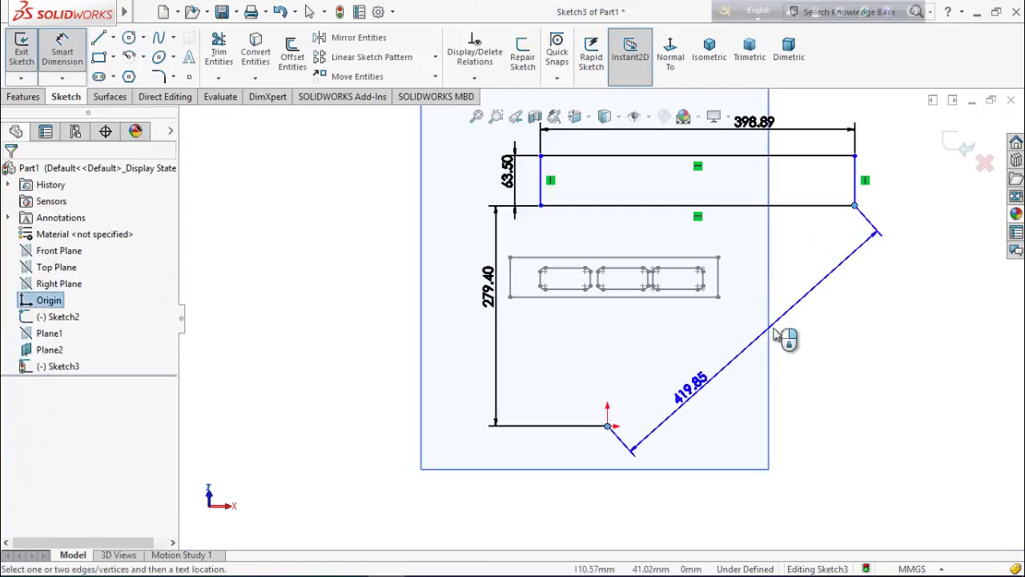
left_click(855, 206)
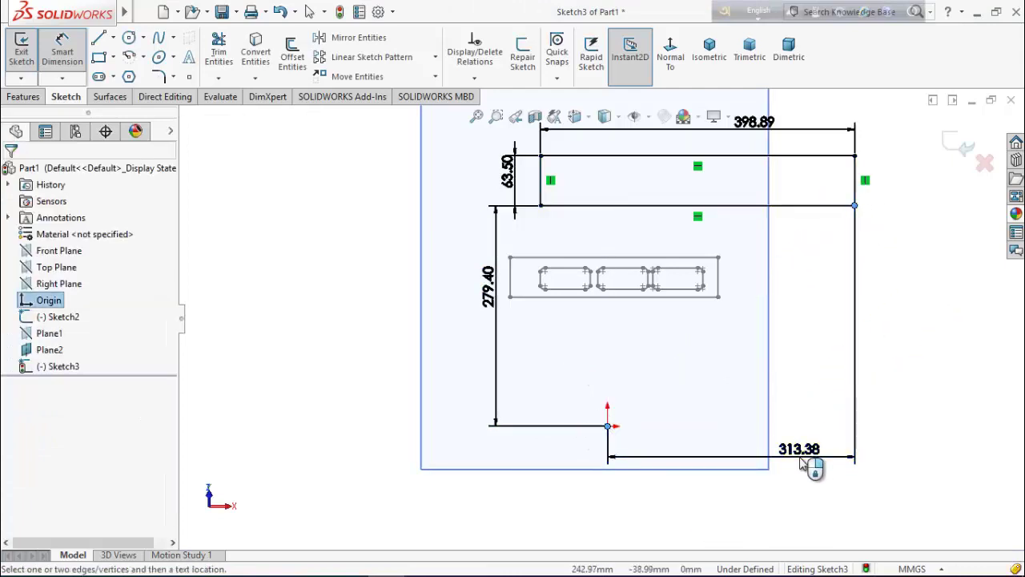
left_click(806, 458)
type("238.1")
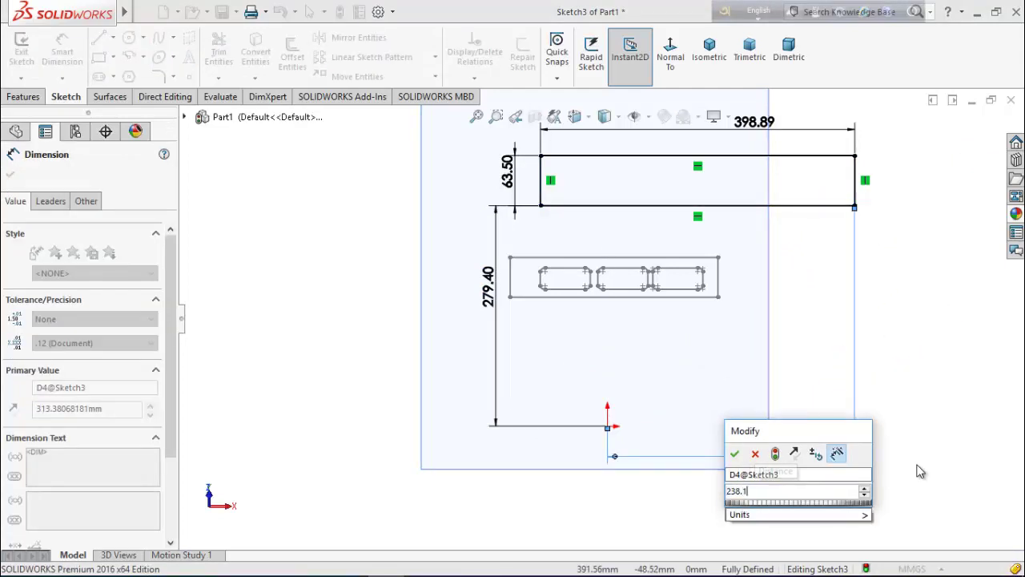
type("3")
key("Return")
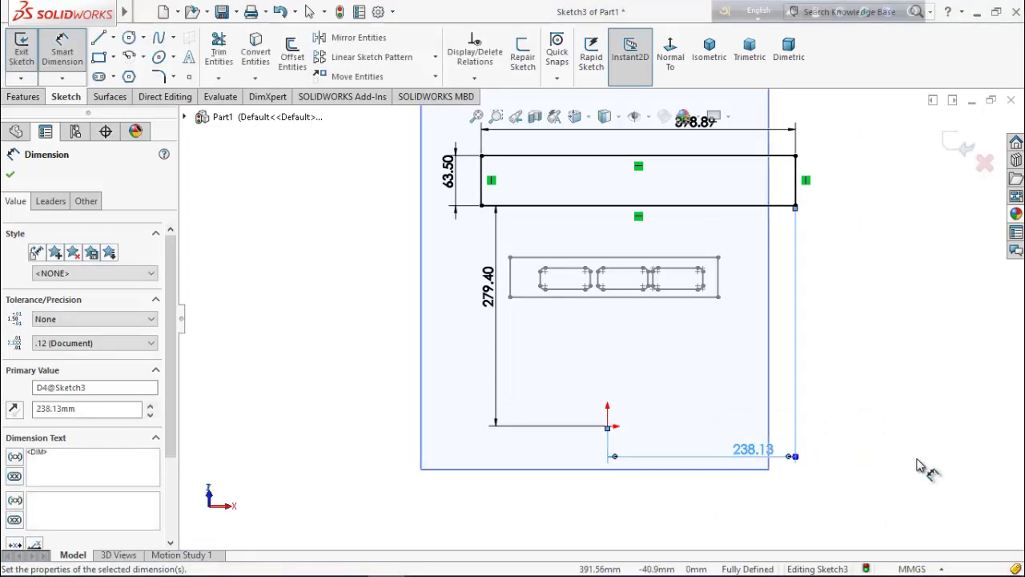
left_click(924, 470)
Draw a small corner rectangle inside the flange near its right end
left_click(99, 58)
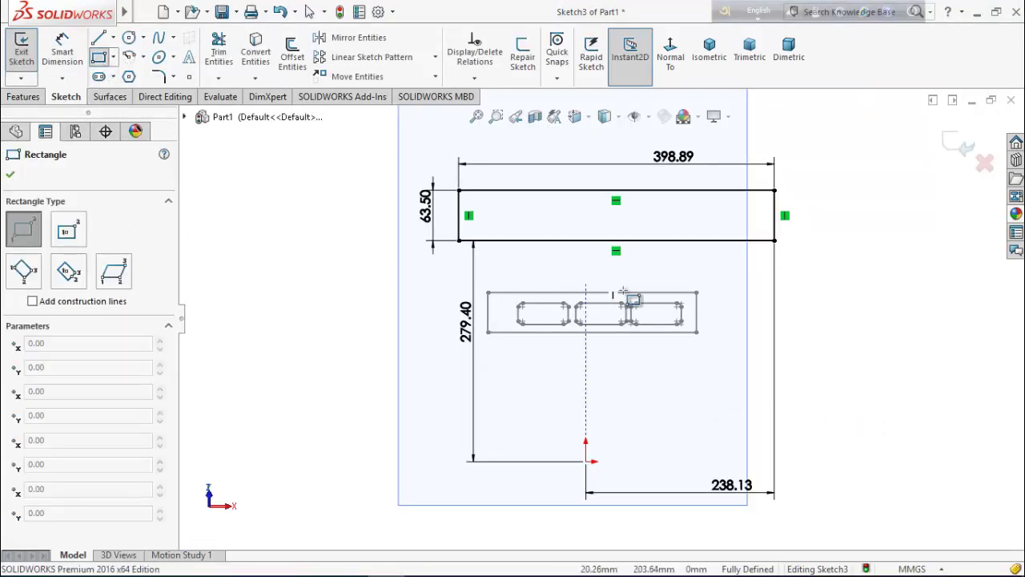
scroll(709, 215, "down", 3)
left_click(712, 214)
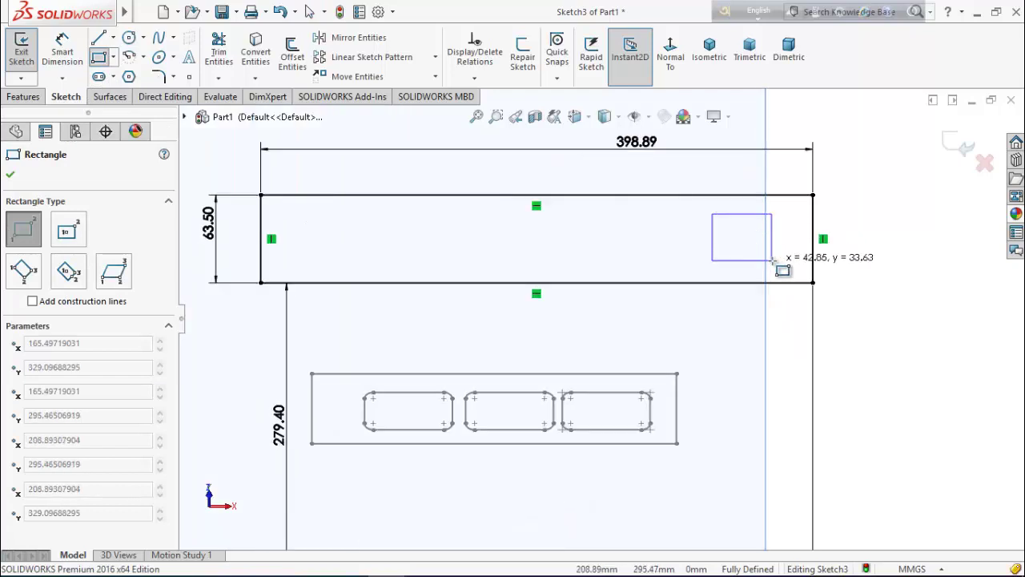
left_click(773, 260)
right_click(889, 261)
left_click(942, 275)
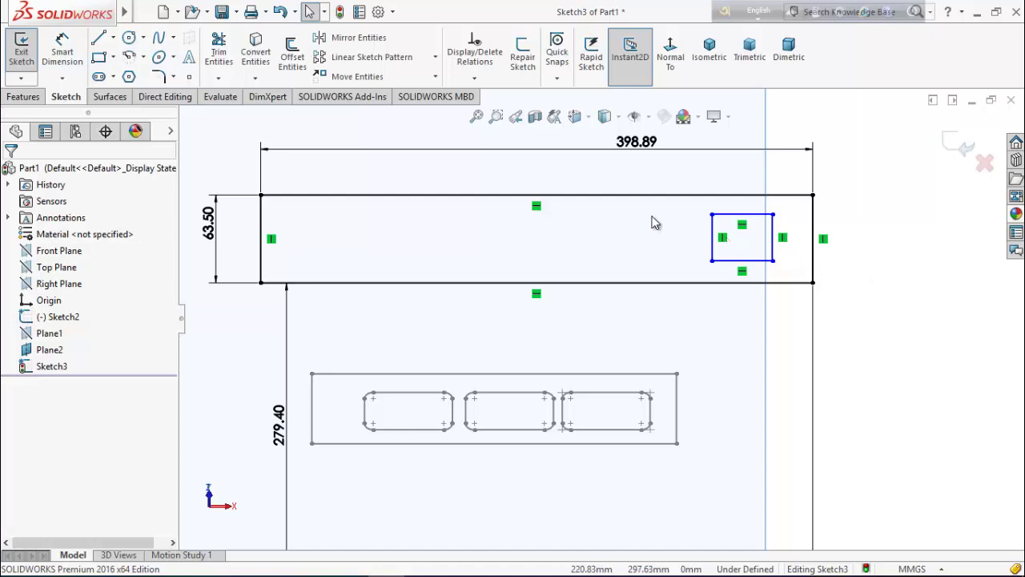
Dimension the rectangle's width to 31.75 and its offset from the flange's right edge to 33.02
left_click(62, 48)
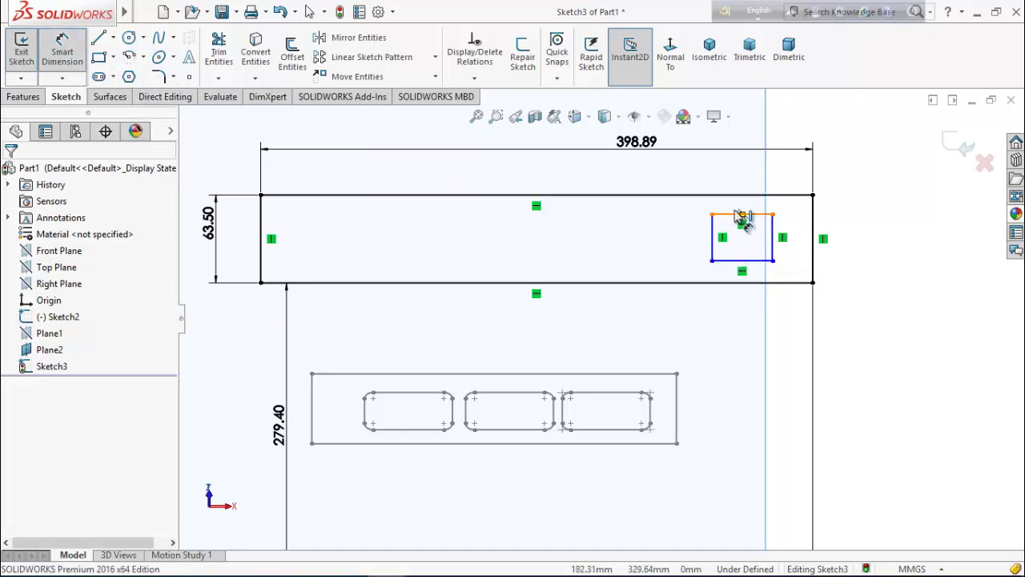
left_click(741, 215)
left_click(738, 175)
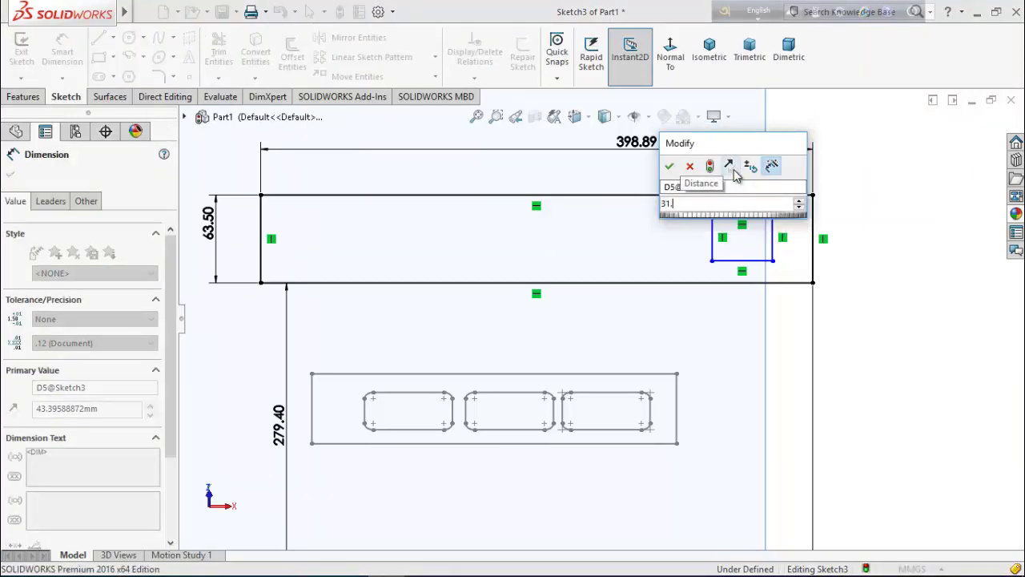
key("Return")
scroll(789, 184, "up", 2)
left_click(822, 232)
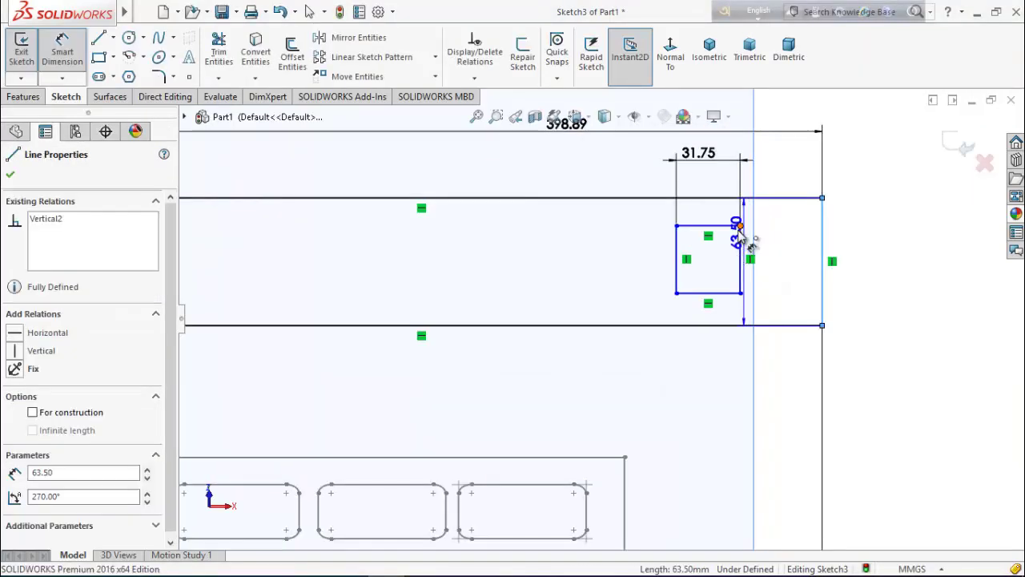
left_click(741, 226)
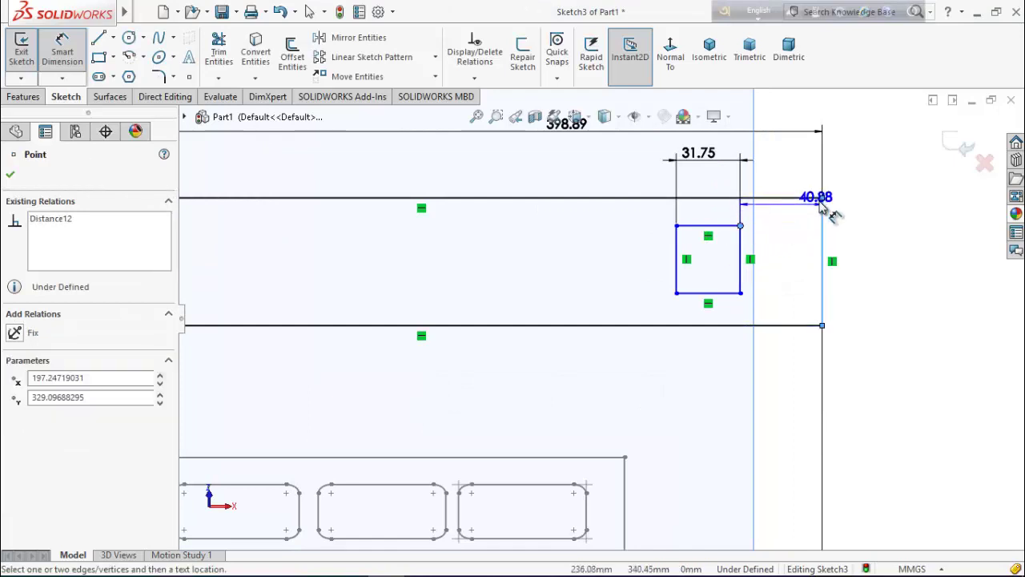
left_click(808, 182)
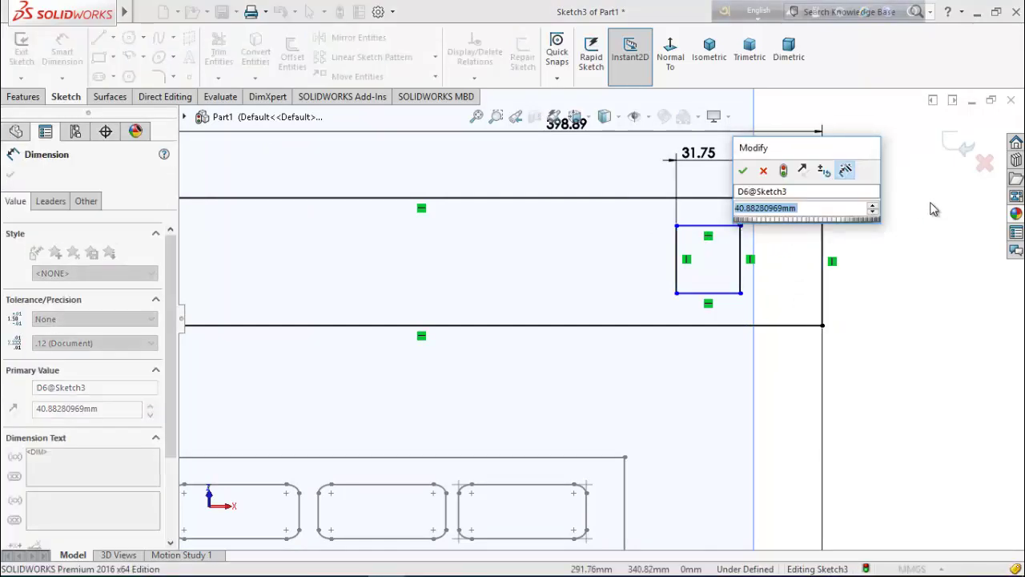
type("1.5in")
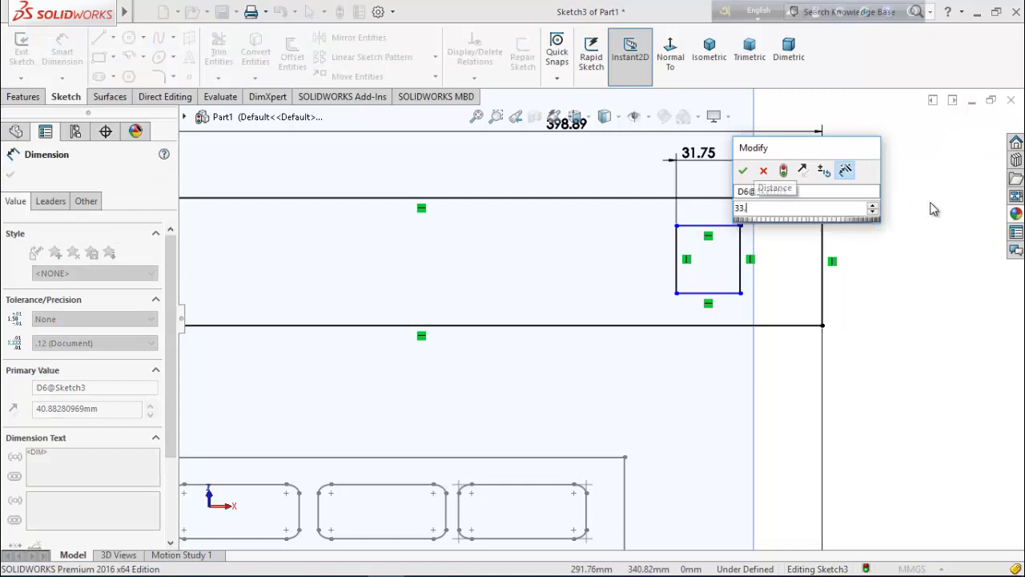
key("Return")
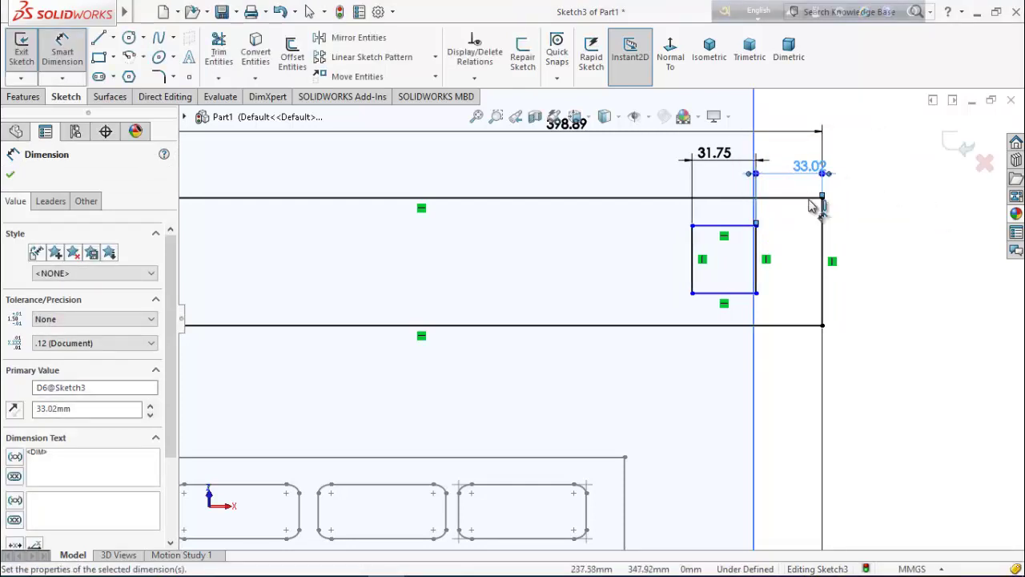
Dimension the rectangle 12.70 above the flange's bottom edge
left_click(756, 293)
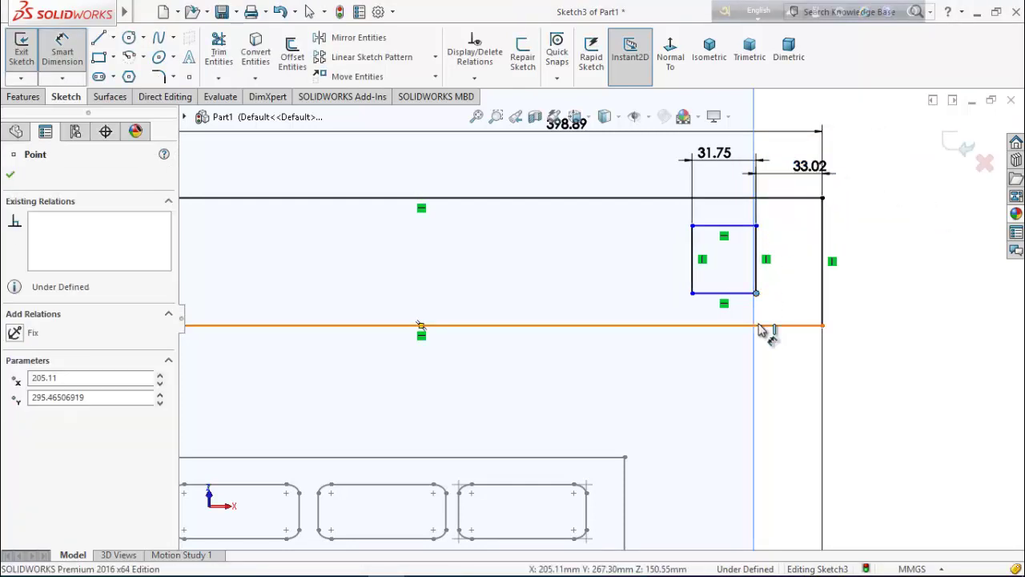
left_click(764, 325)
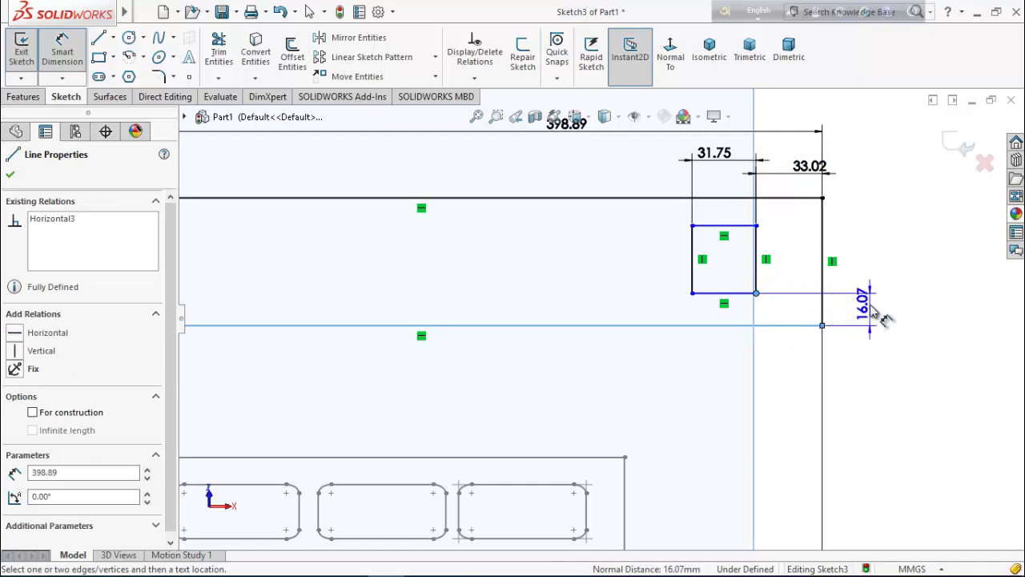
left_click(881, 318)
type("12.7")
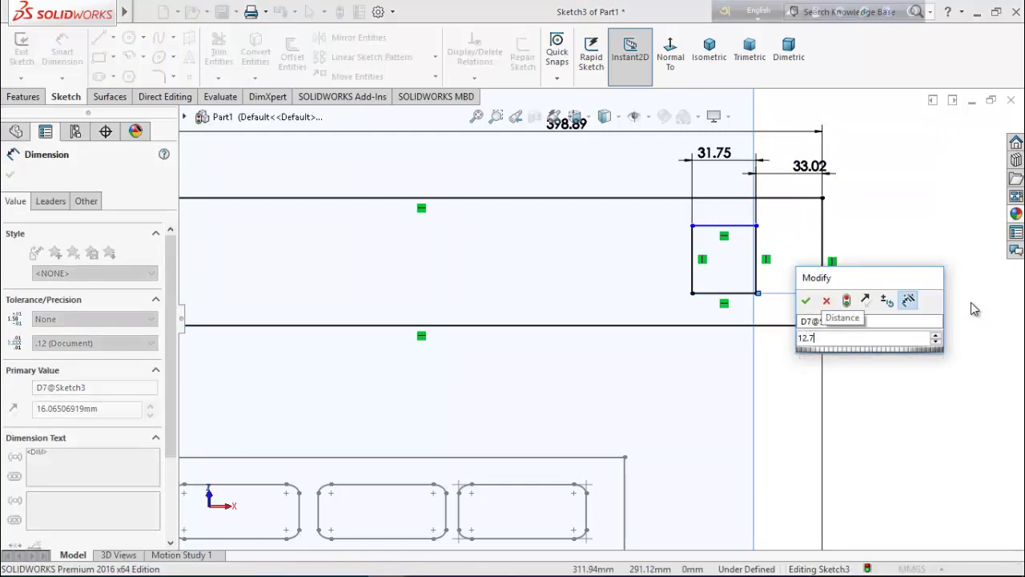
key("Return")
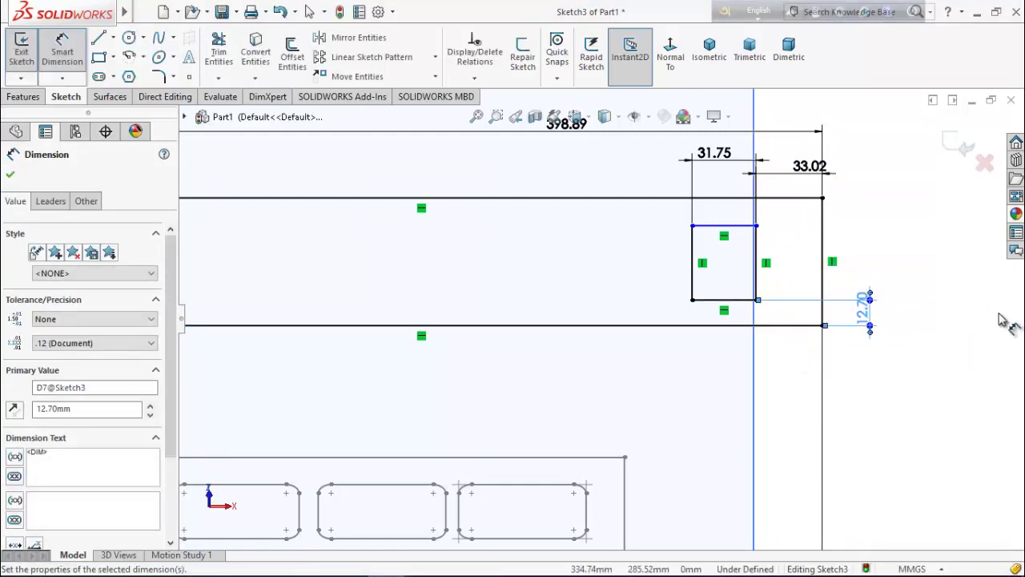
key("Escape")
Draw a centerline from the flange edge's midpoint and make it horizontal, fully defining Sketch3
left_click(114, 38)
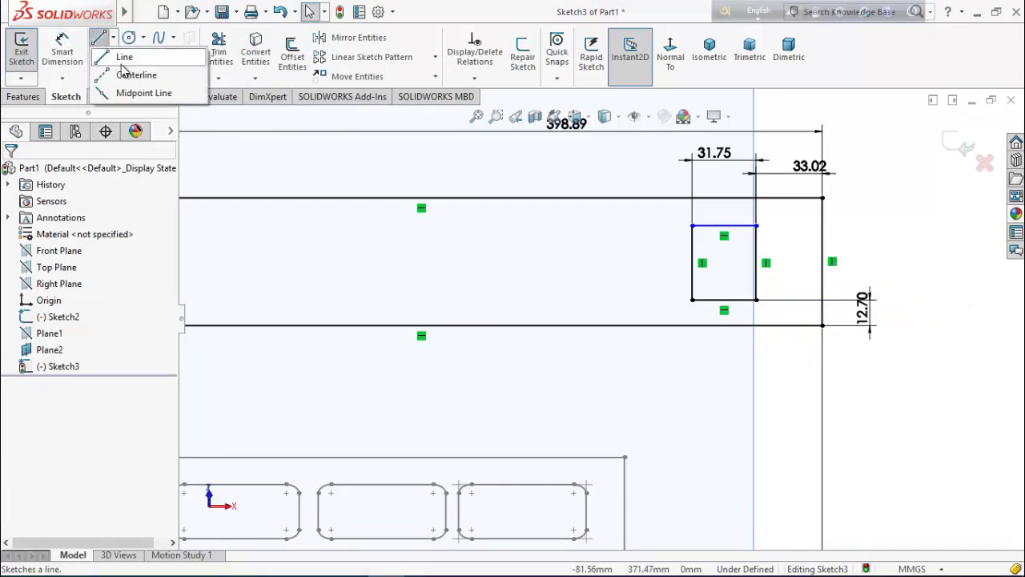
left_click(112, 58)
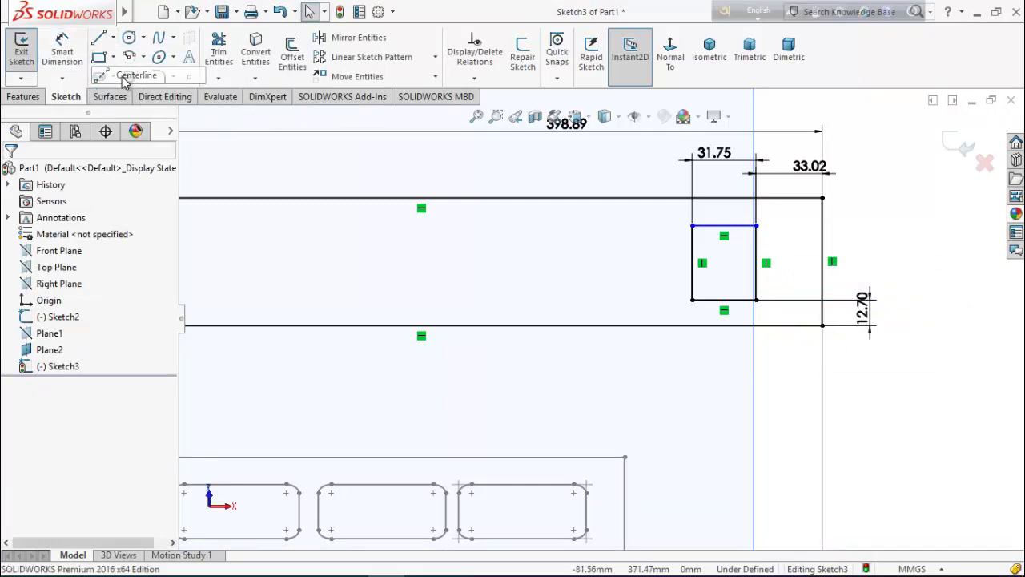
left_click(821, 262)
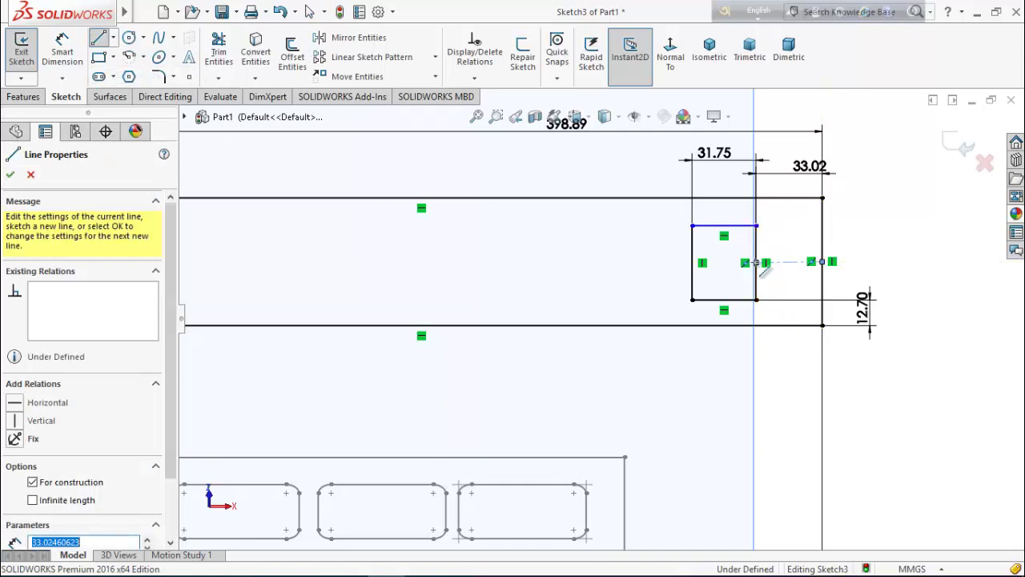
right_click(535, 262)
left_click(546, 270)
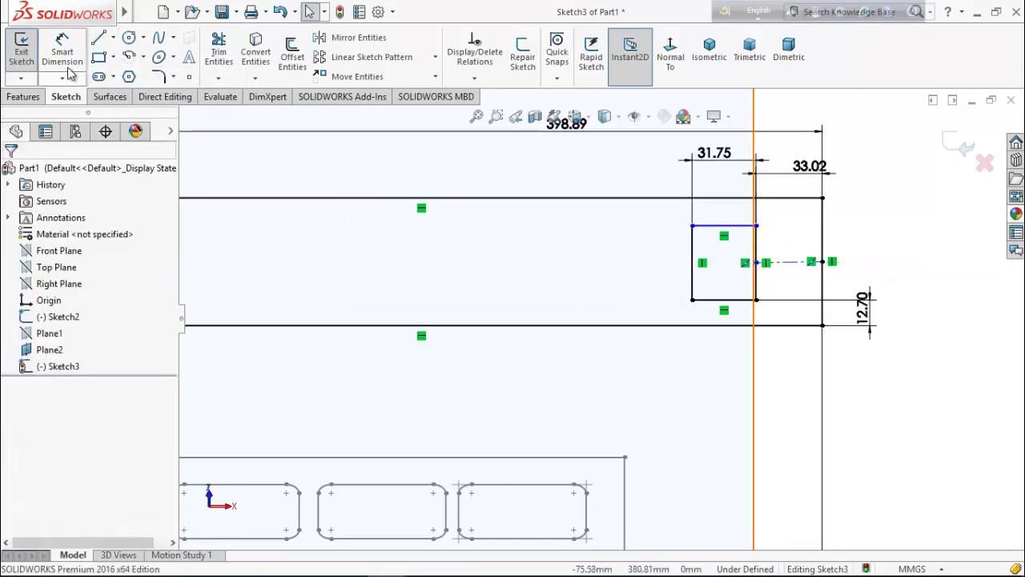
left_click(788, 262)
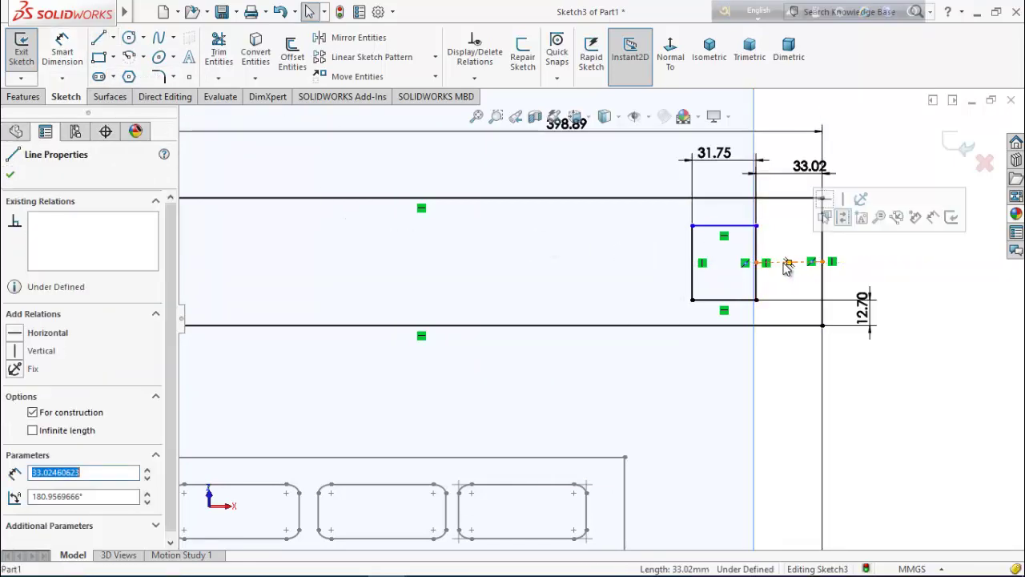
left_click(826, 218)
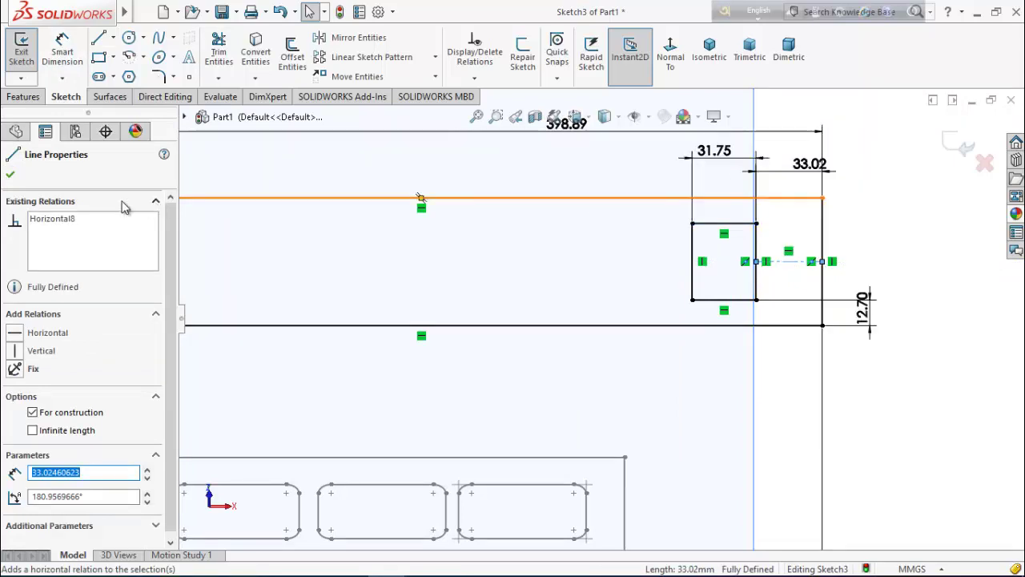
left_click(11, 176)
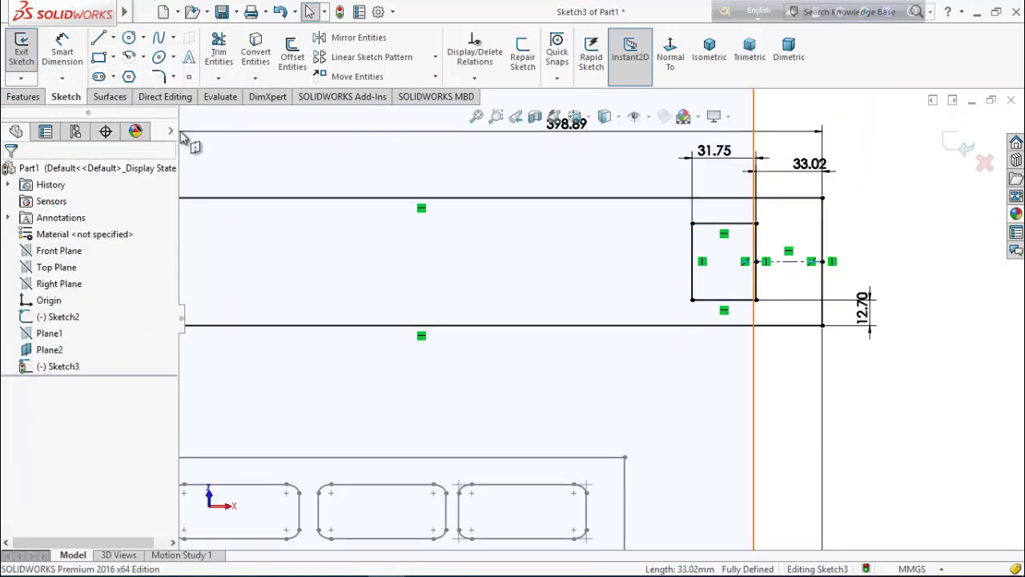
Round the rectangle's four corners with 6.35 mm sketch fillets, then box-select the rounded profile
left_click(160, 76)
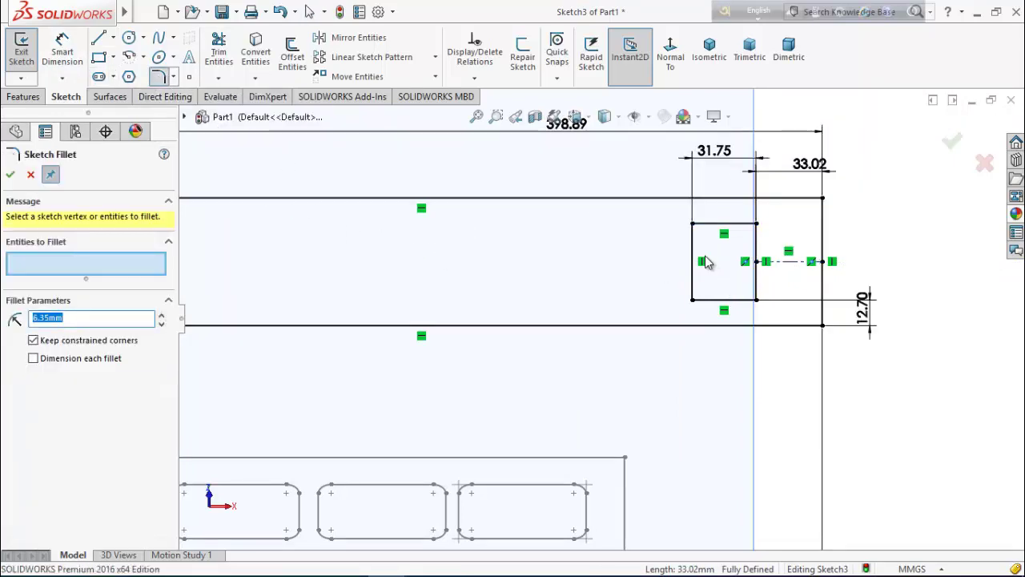
left_click(692, 224)
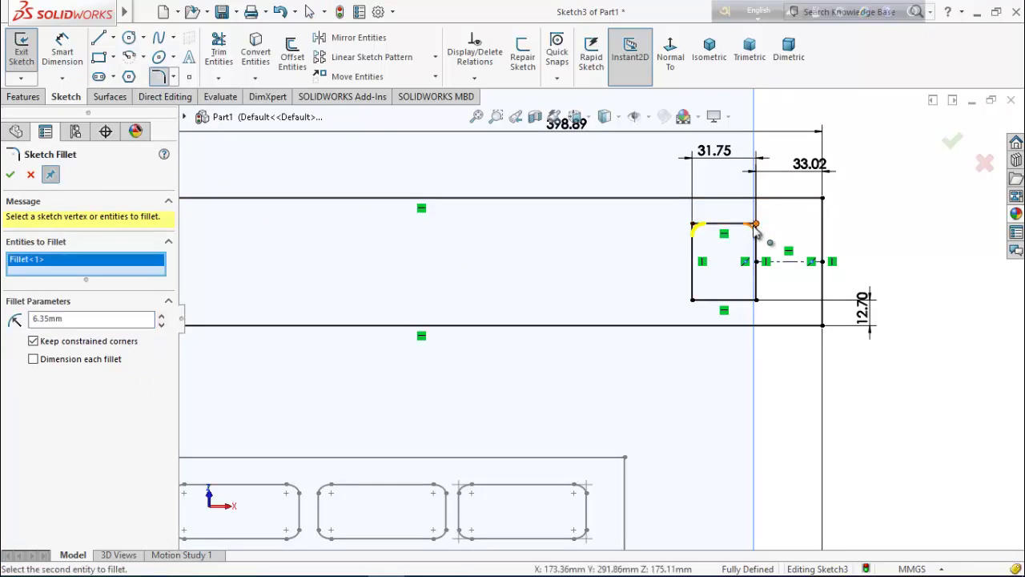
left_click(755, 225)
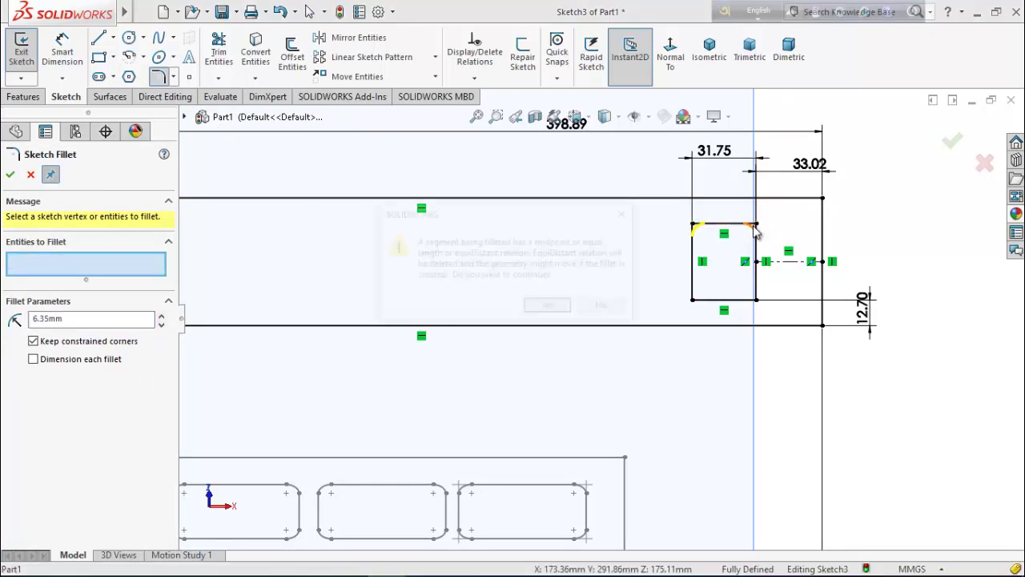
left_click(558, 311)
left_click(693, 300)
left_click(756, 300)
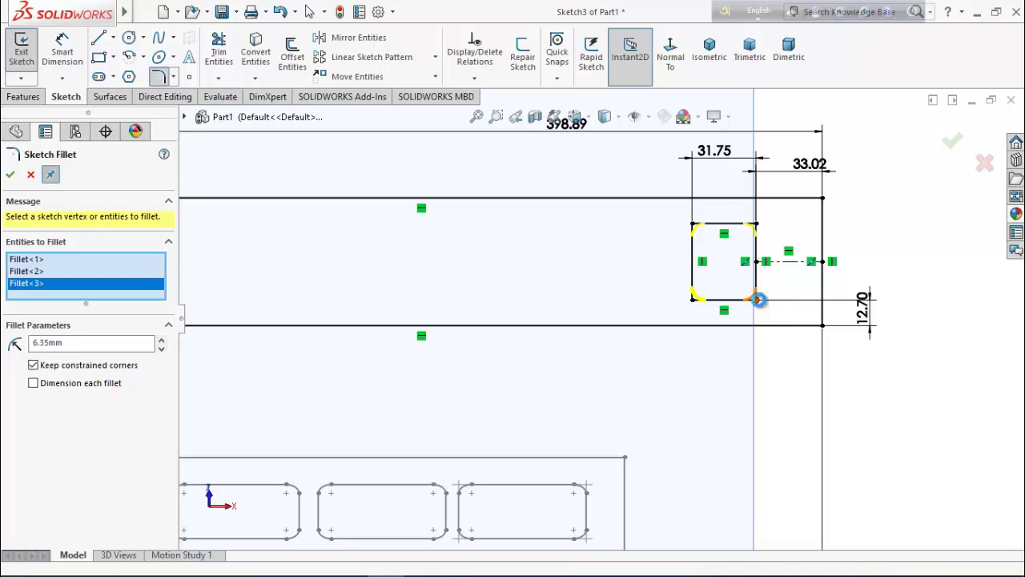
left_click(546, 308)
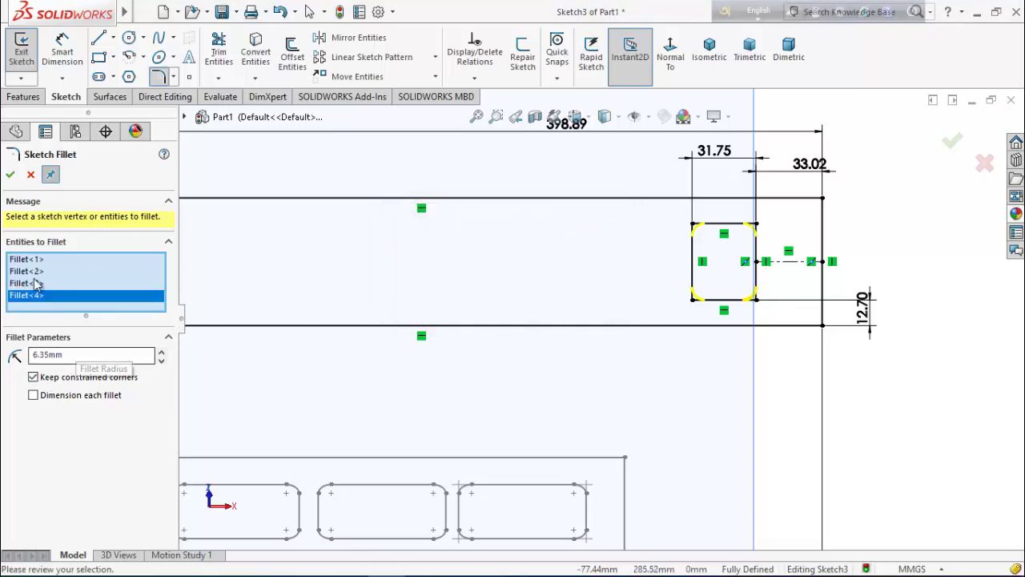
left_click(10, 175)
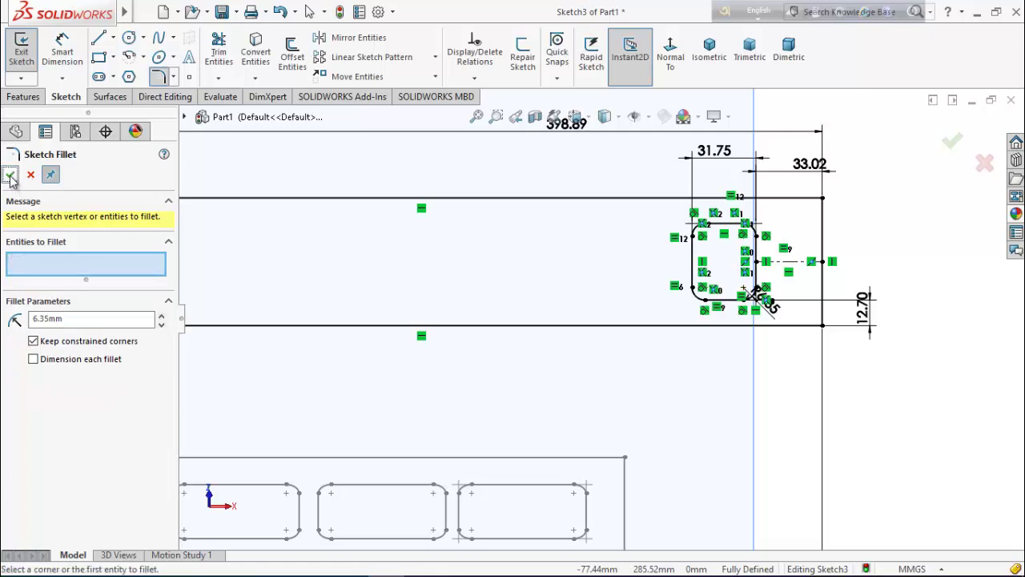
left_click(11, 175)
scroll(663, 286, "up", 2)
scroll(646, 256, "down", 2)
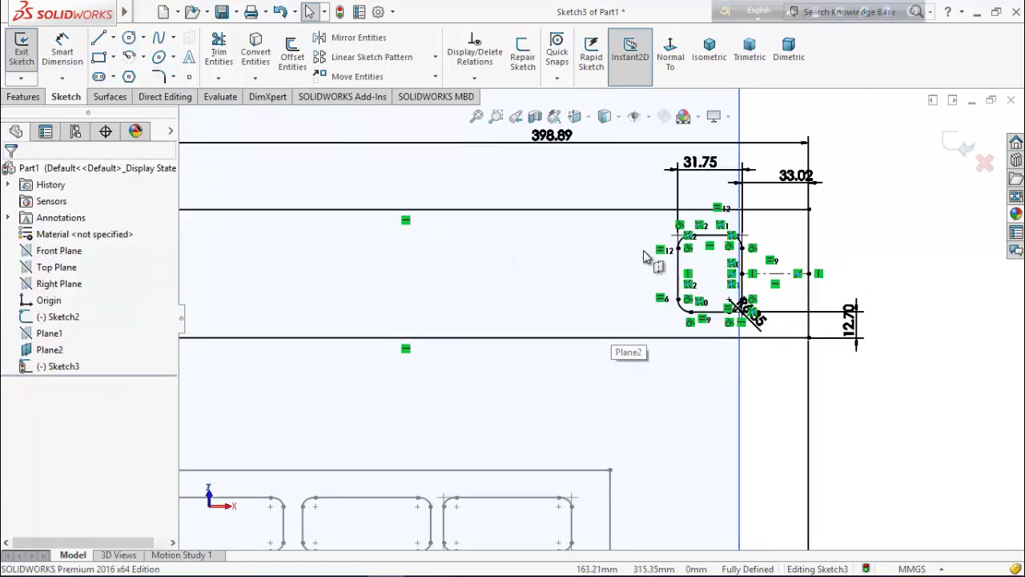
left_click_drag(631, 221, 771, 324)
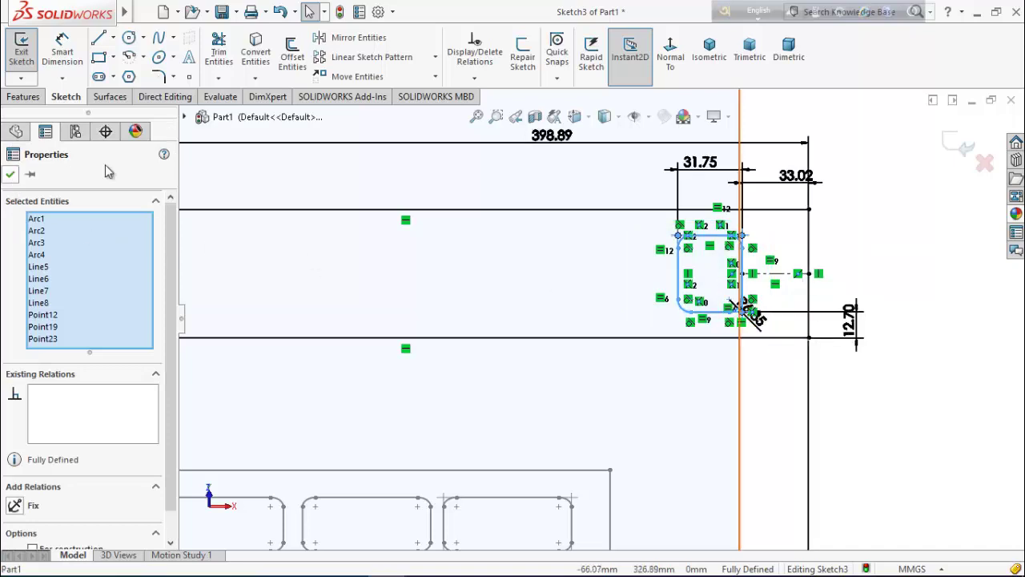
Linear-pattern the rounded slot leftward: 3 instances at 146.05 mm spacing
left_click(391, 59)
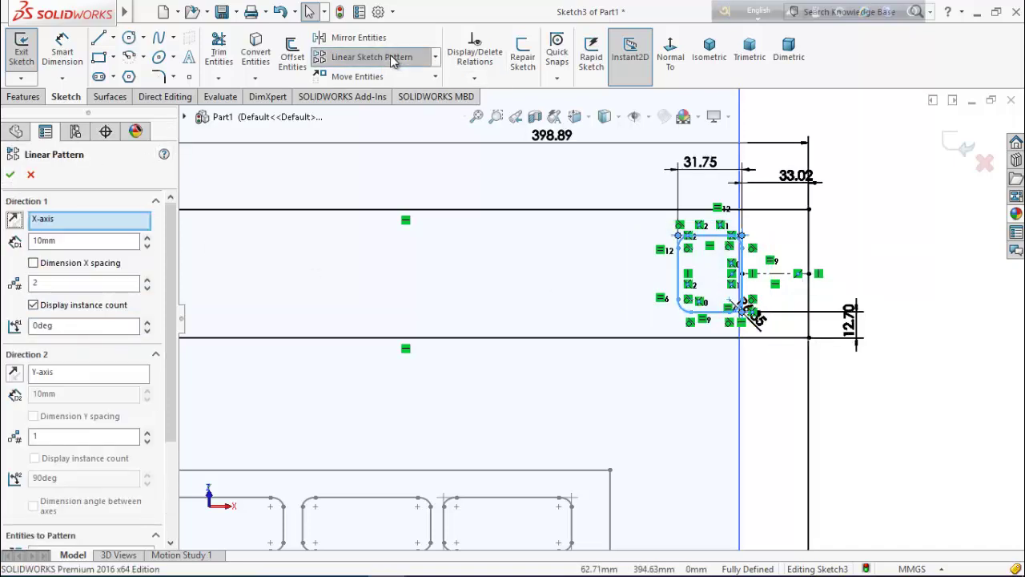
left_click(14, 220)
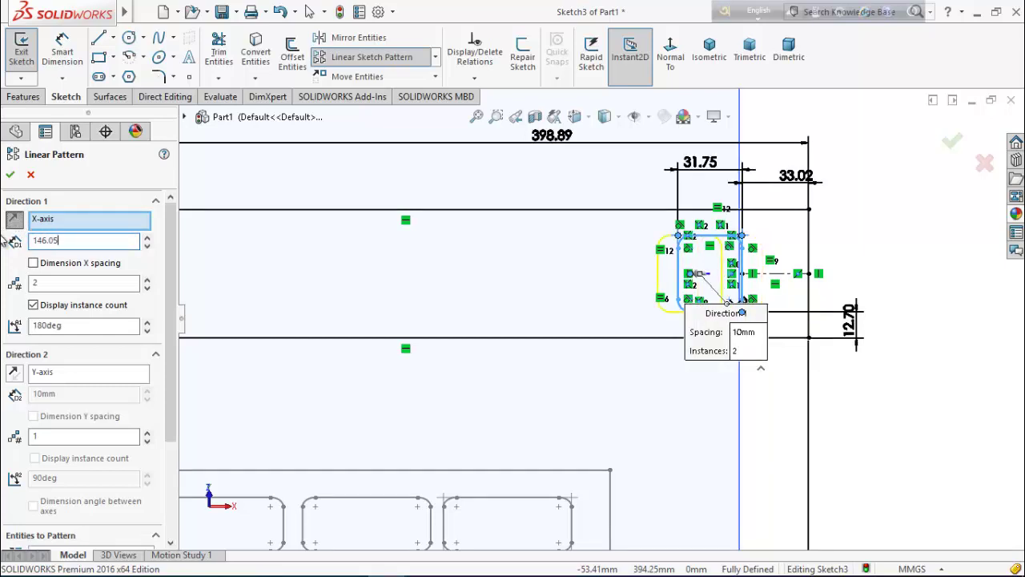
key("Return")
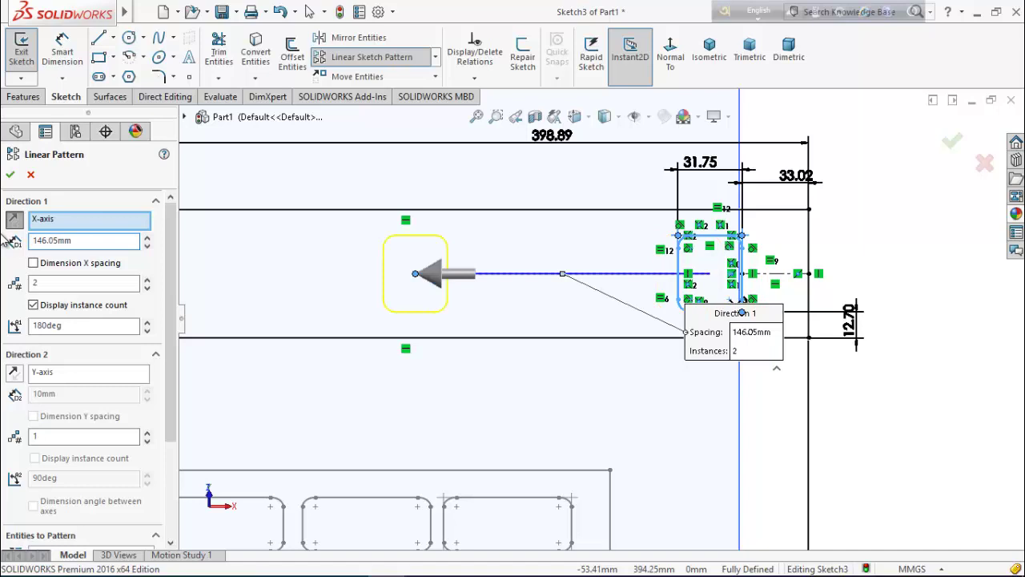
left_click(67, 285)
type("3")
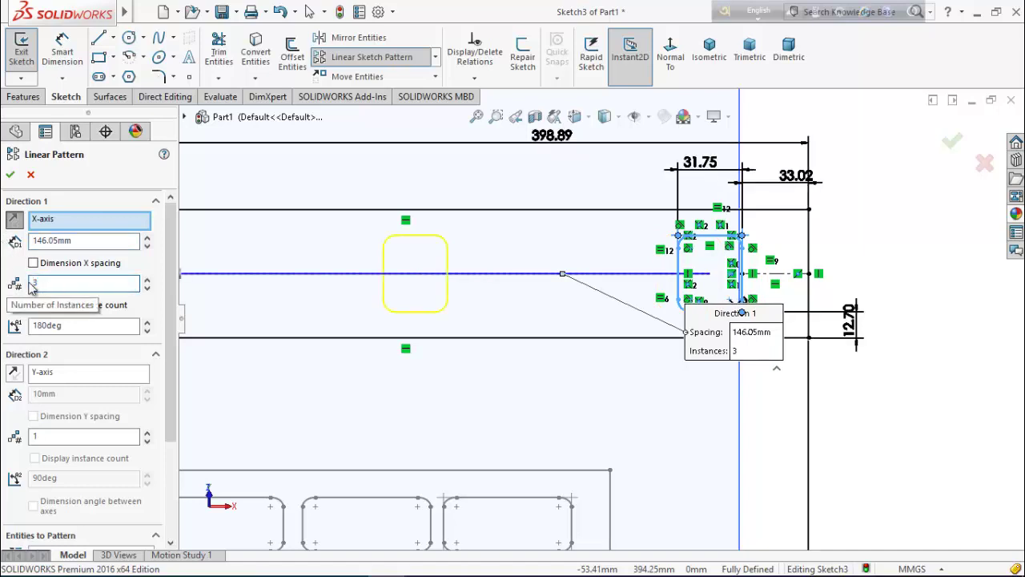
left_click(10, 175)
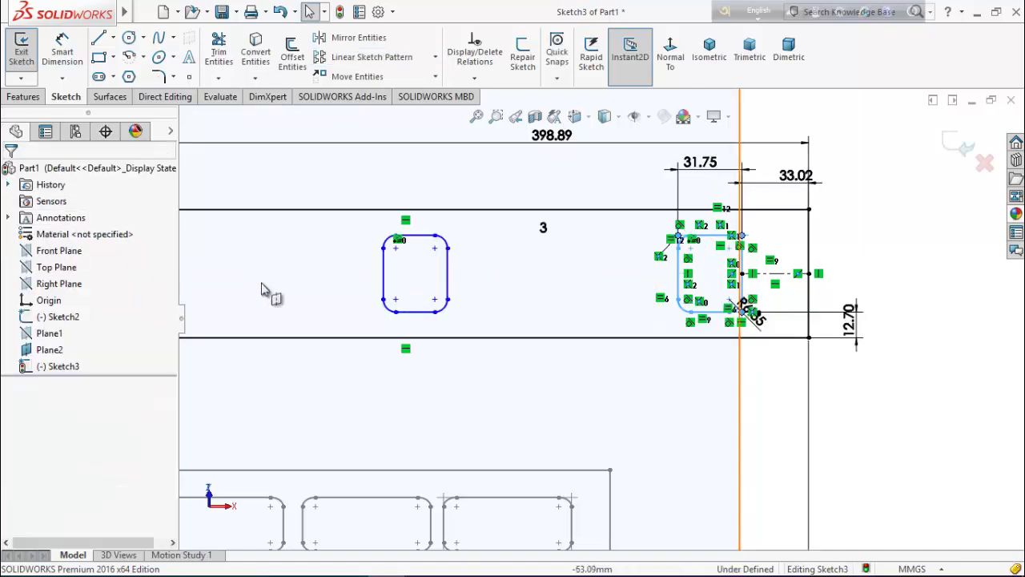
scroll(267, 288, "up", 2)
scroll(261, 278, "down", 2)
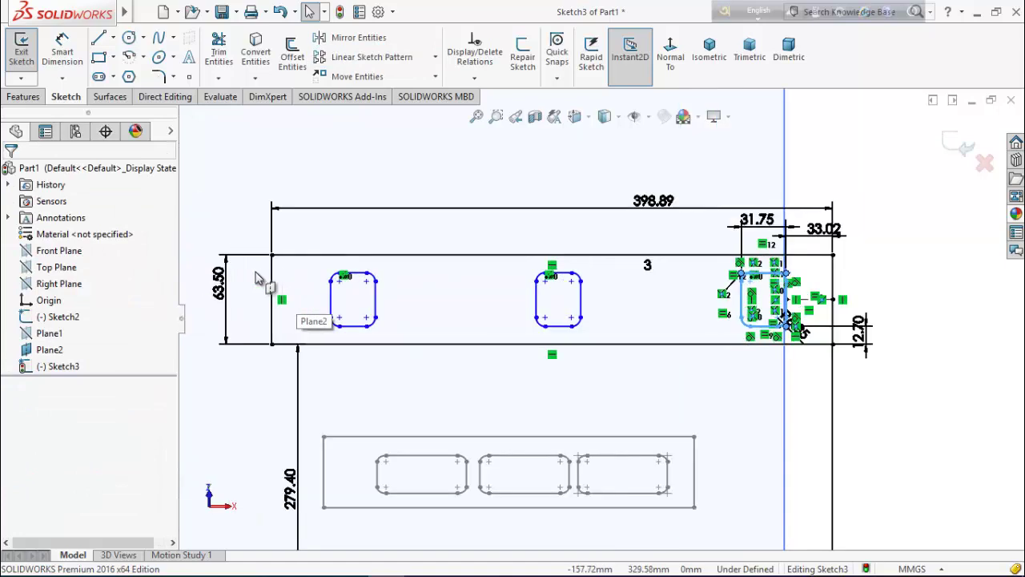
Exit the sketch and begin a Boundary Boss/Base, orbiting to face the slot profiles
left_click(953, 146)
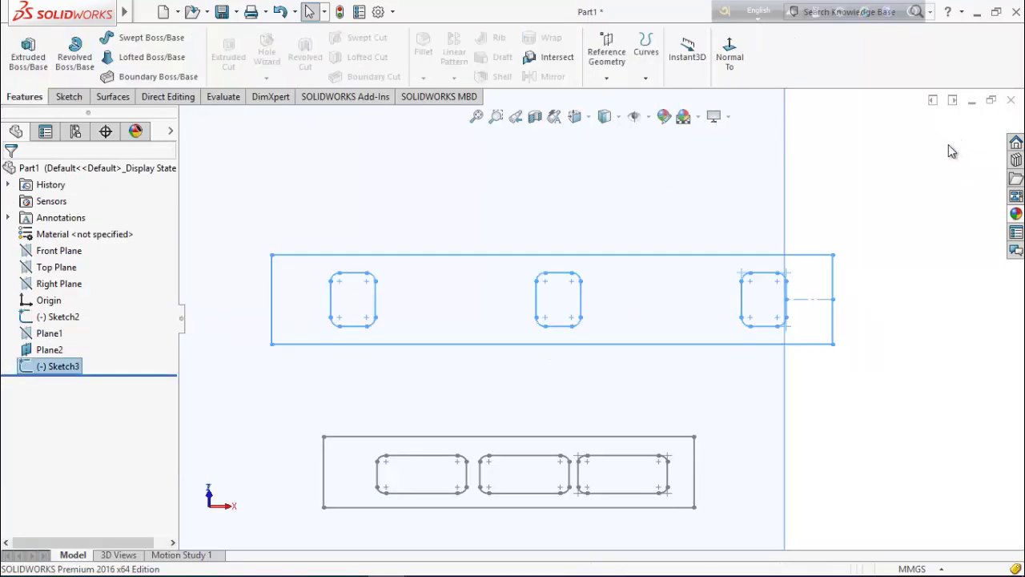
middle_click_drag(812, 236, 698, 348)
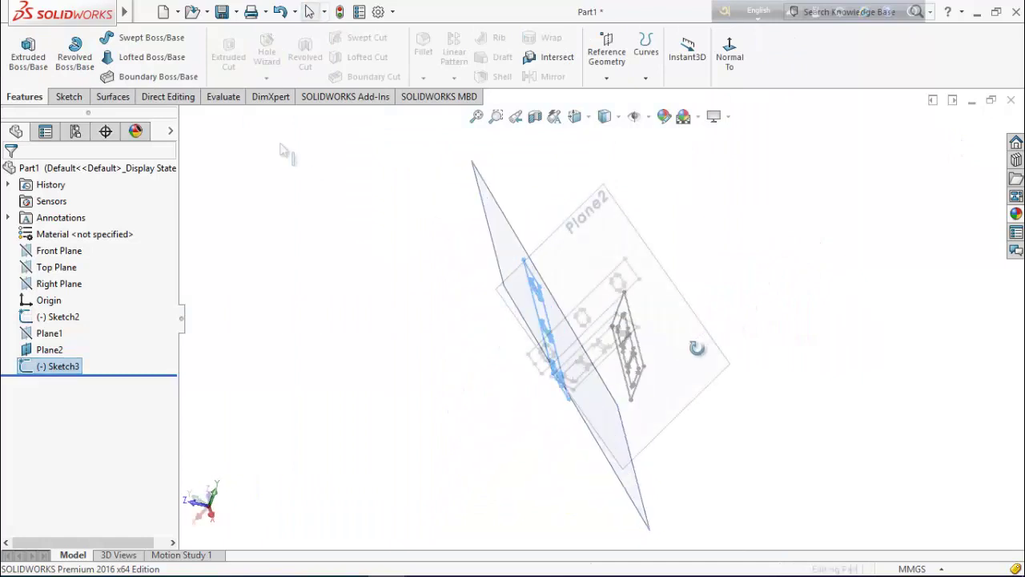
left_click(166, 76)
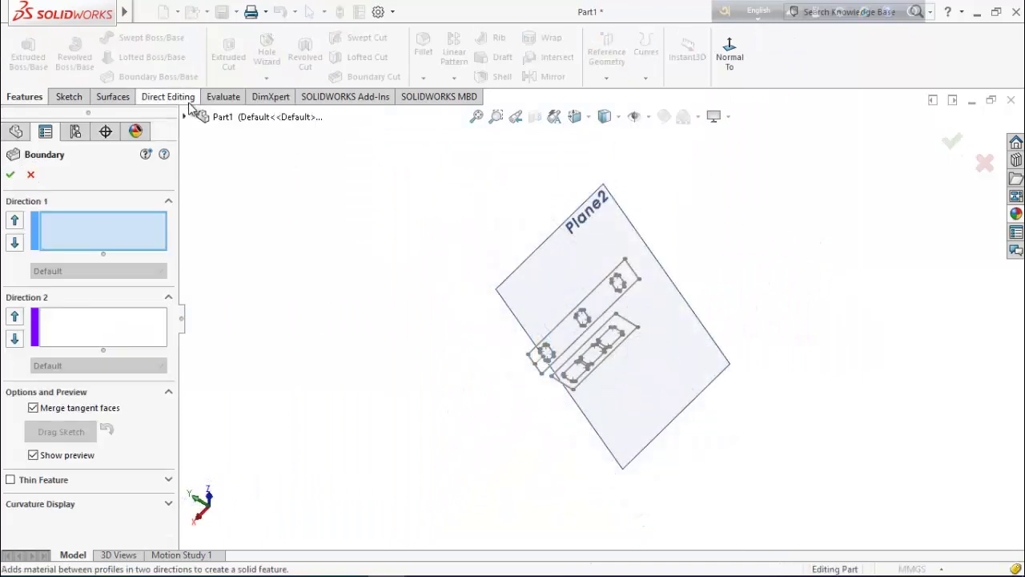
mouse_move(619, 254)
middle_mouse_down()
mouse_move(627, 315)
mouse_move(643, 323)
mouse_move(664, 296)
middle_mouse_up()
mouse_move(699, 396)
middle_mouse_down()
mouse_move(636, 328)
mouse_move(624, 378)
mouse_move(725, 416)
mouse_move(798, 393)
mouse_move(744, 261)
mouse_move(661, 221)
middle_mouse_up()
mouse_move(519, 394)
middle_mouse_down()
mouse_move(486, 445)
mouse_move(430, 422)
mouse_move(422, 393)
middle_mouse_up()
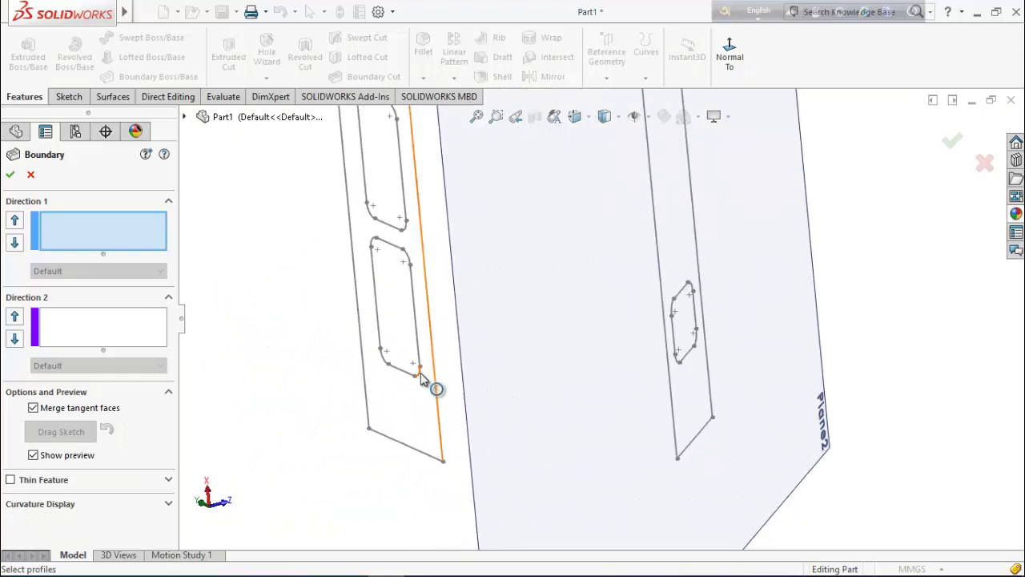
Pick the rounded slot loops from both sketches as the two boundary profiles
left_click(421, 373)
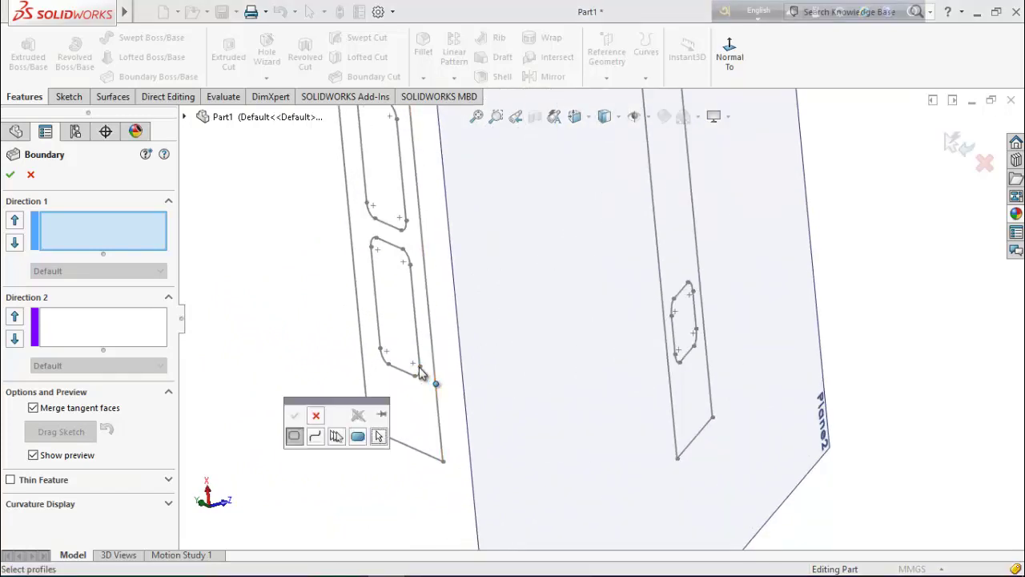
left_click(296, 438)
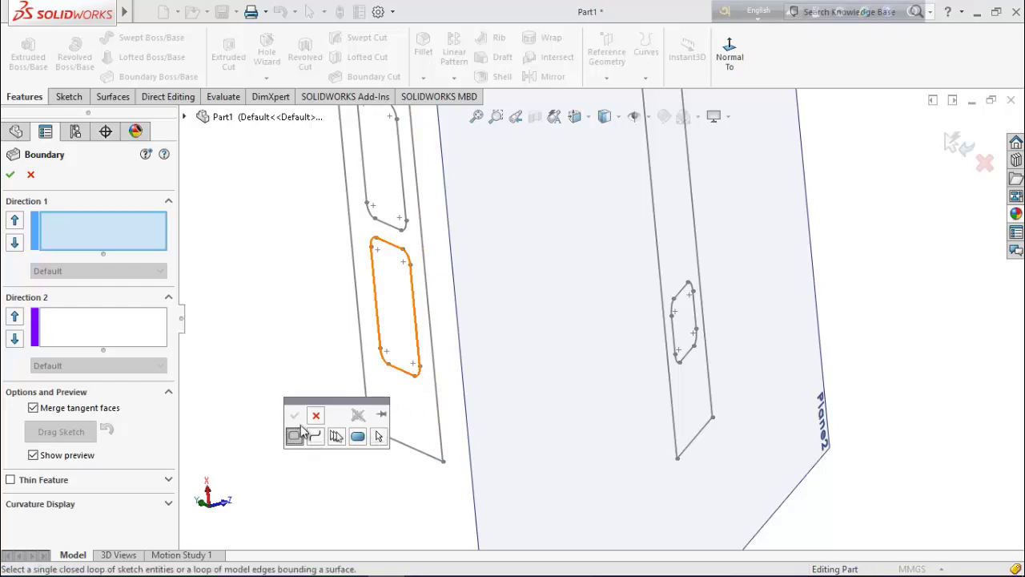
left_click(419, 368)
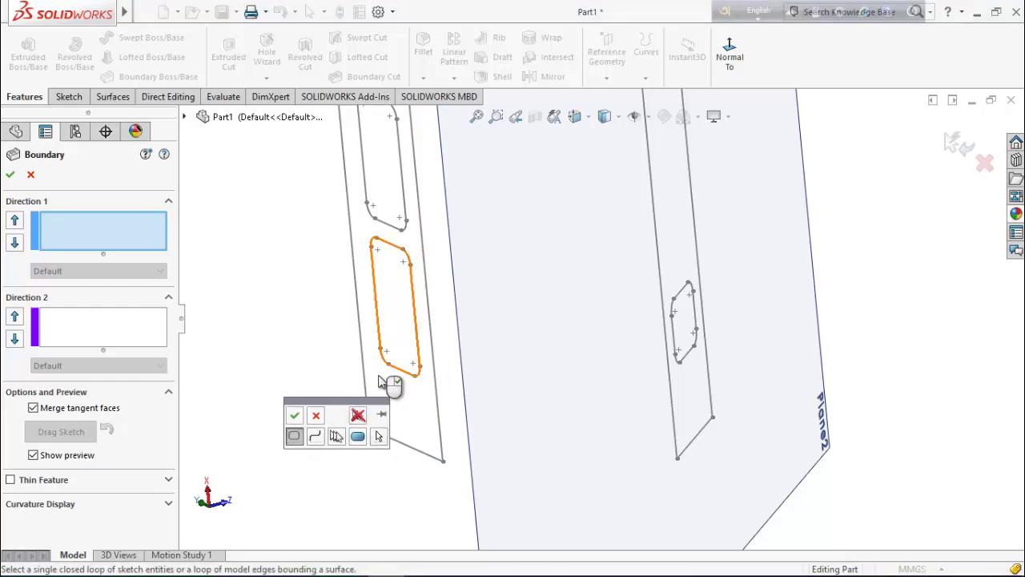
left_click(294, 417)
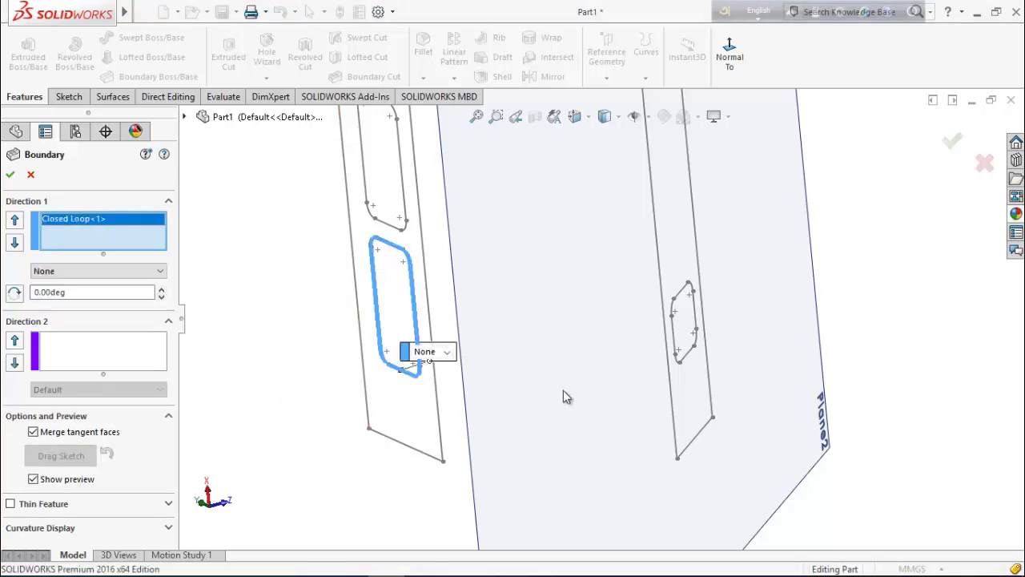
scroll(601, 393, "down", 5)
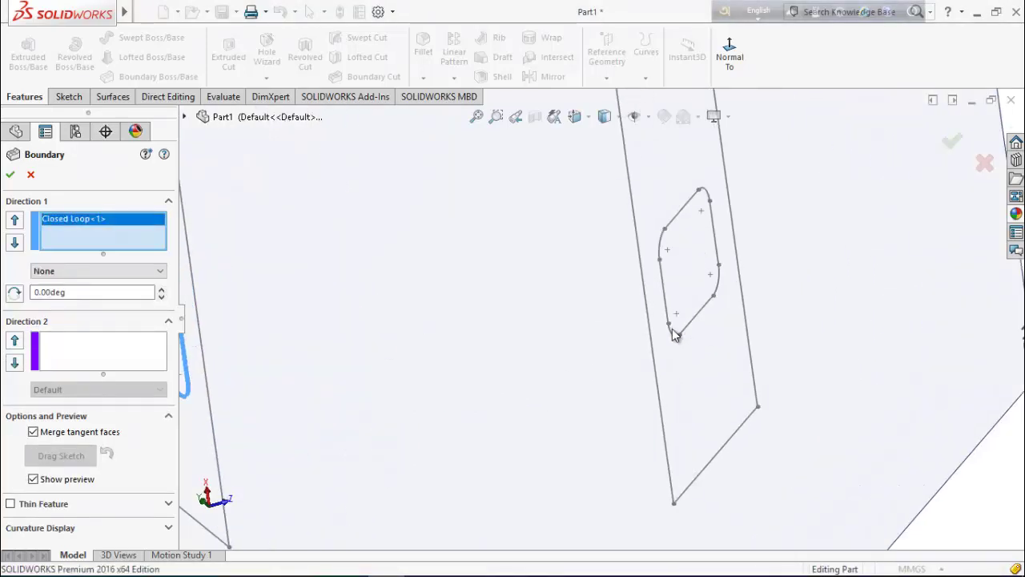
left_click(667, 322)
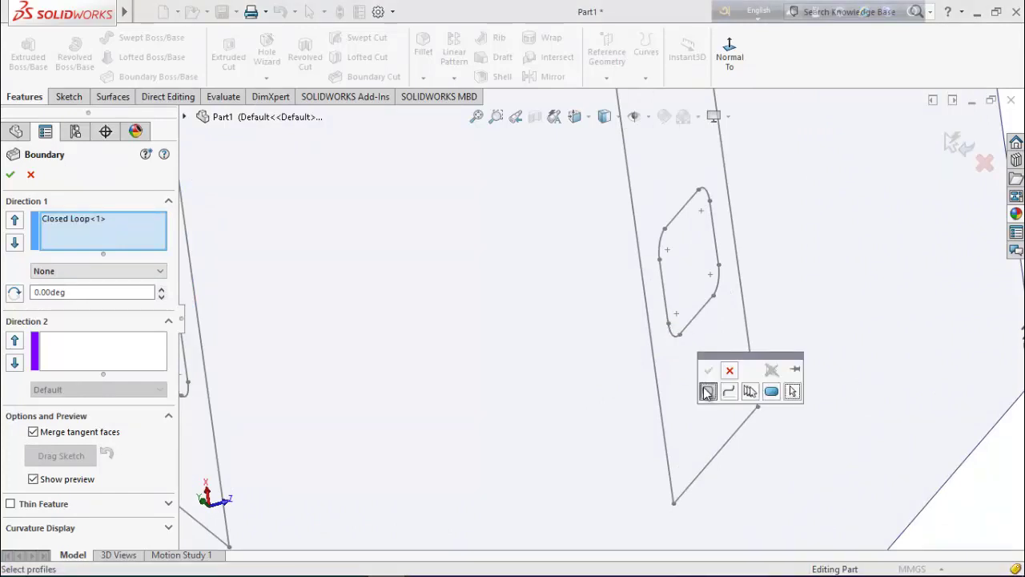
left_click(671, 324)
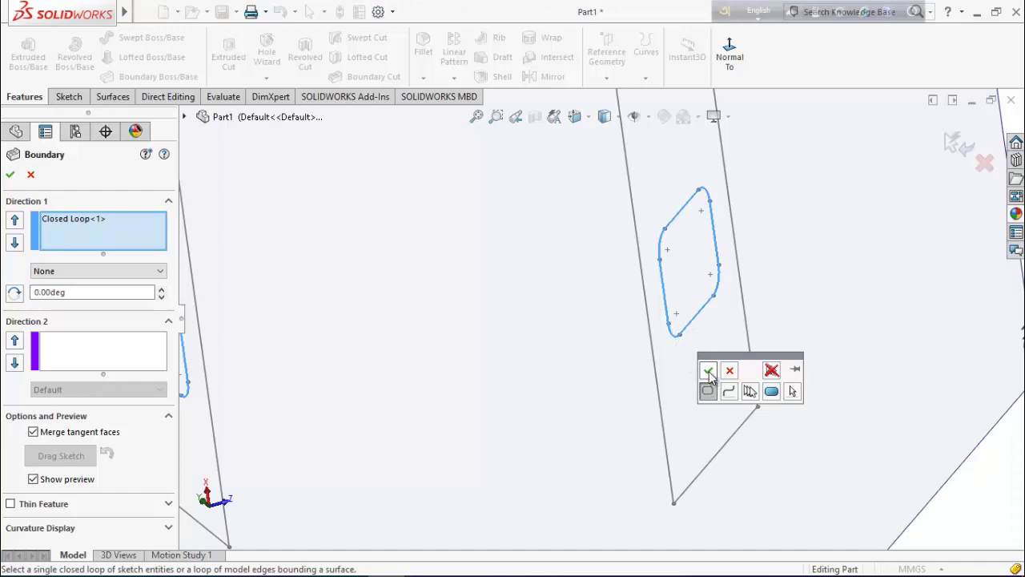
left_click(708, 370)
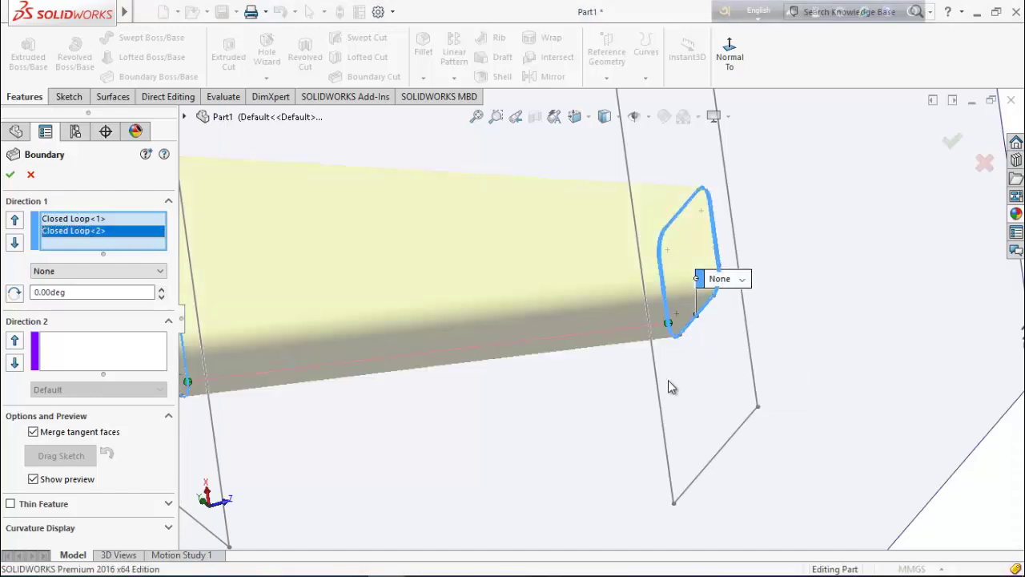
Set both profile ends to Normal To Profile and accept Boundary1
scroll(511, 418, "up", 2)
scroll(511, 418, "up", 2)
middle_click_drag(480, 401, 476, 369)
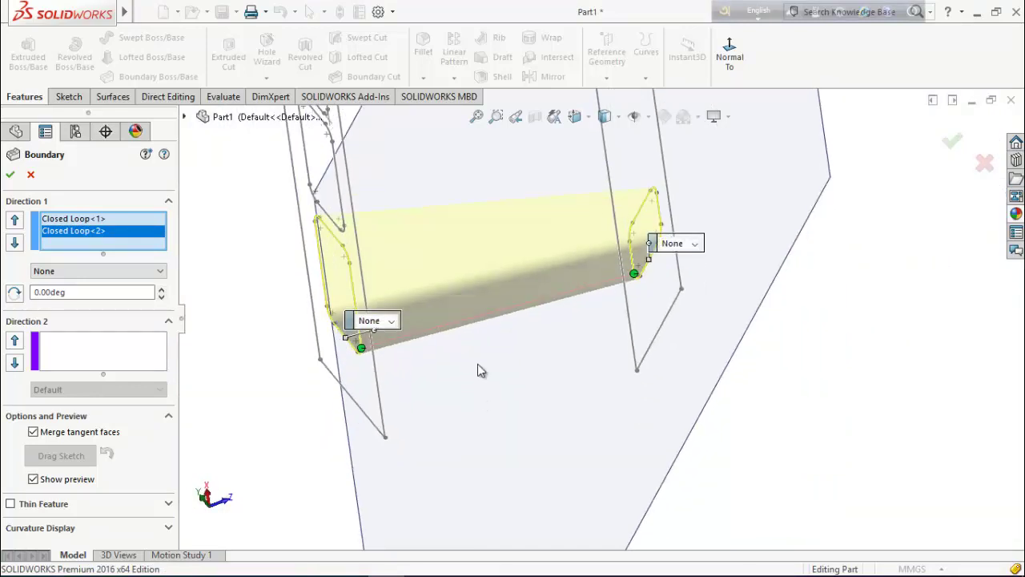
left_click(390, 320)
left_click(384, 352)
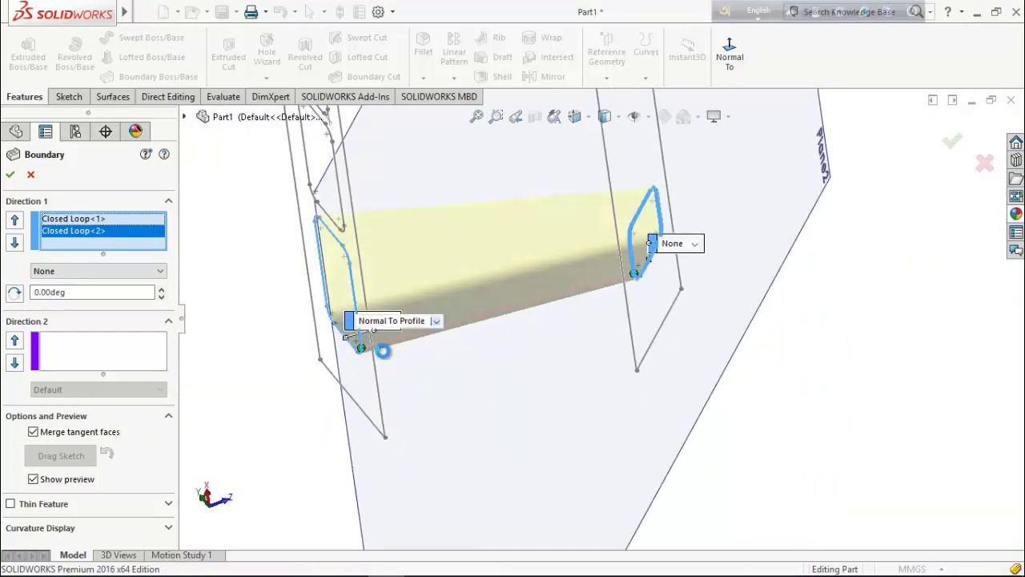
left_click(679, 244)
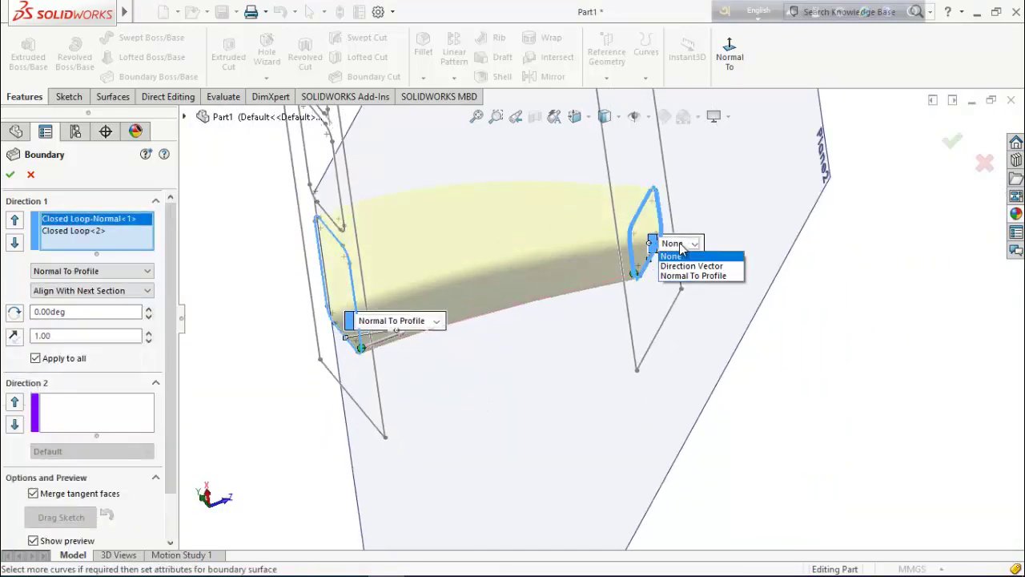
left_click(681, 272)
middle_click_drag(614, 384, 521, 292)
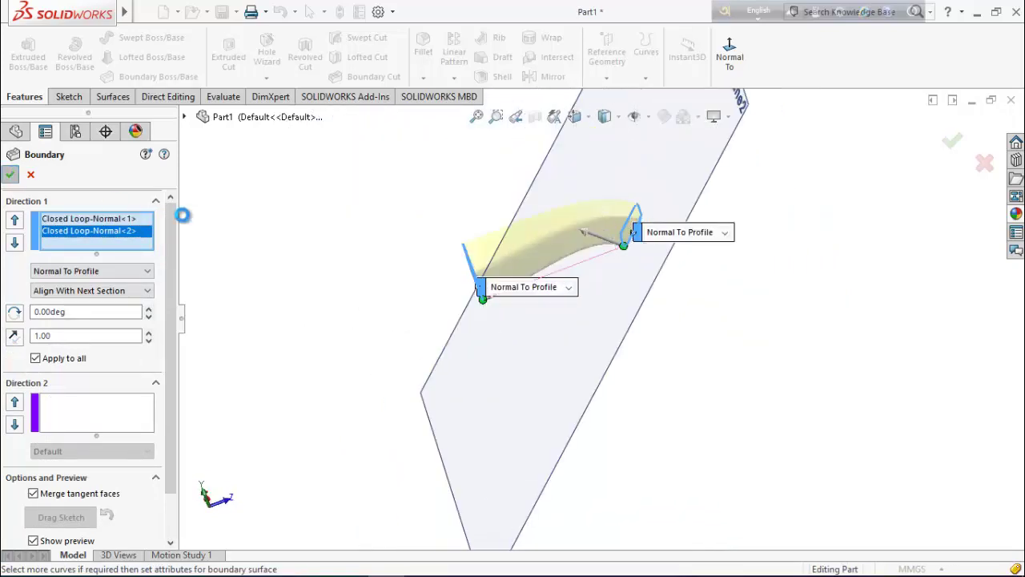
key("Return")
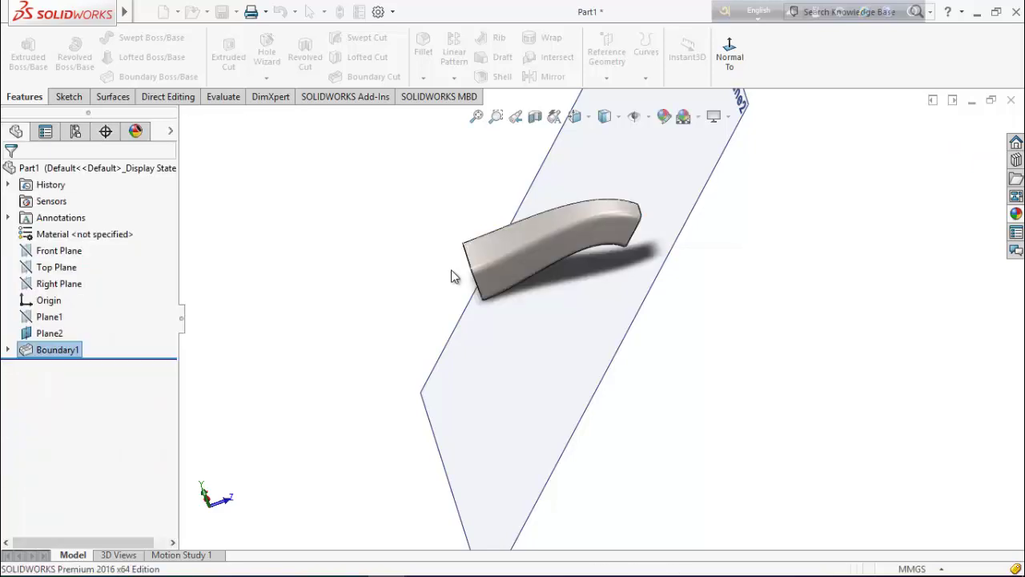
Show Sketch2 and Sketch3 again from under Boundary1
middle_click_drag(458, 269, 545, 262)
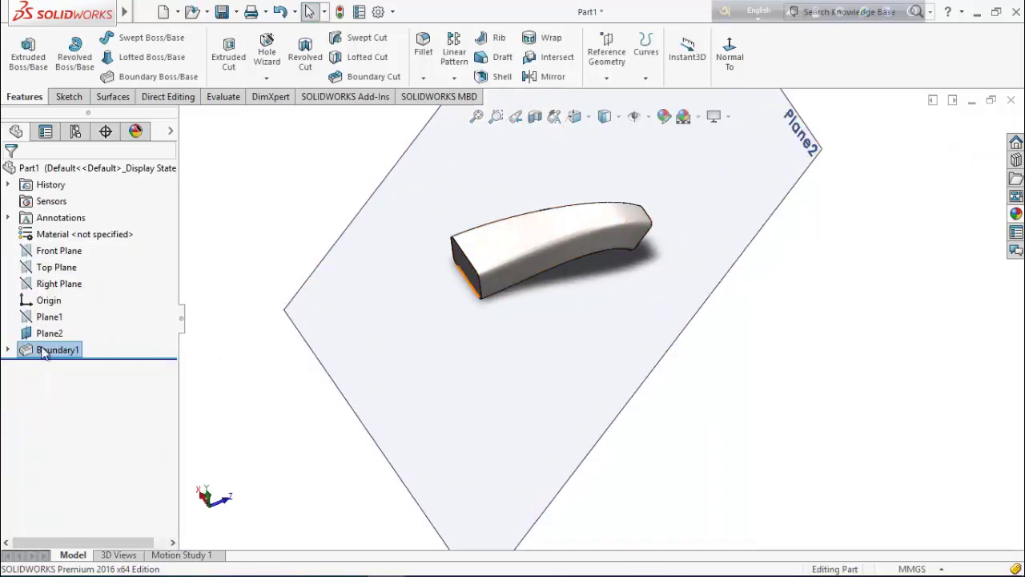
left_click(7, 351)
right_click(73, 366)
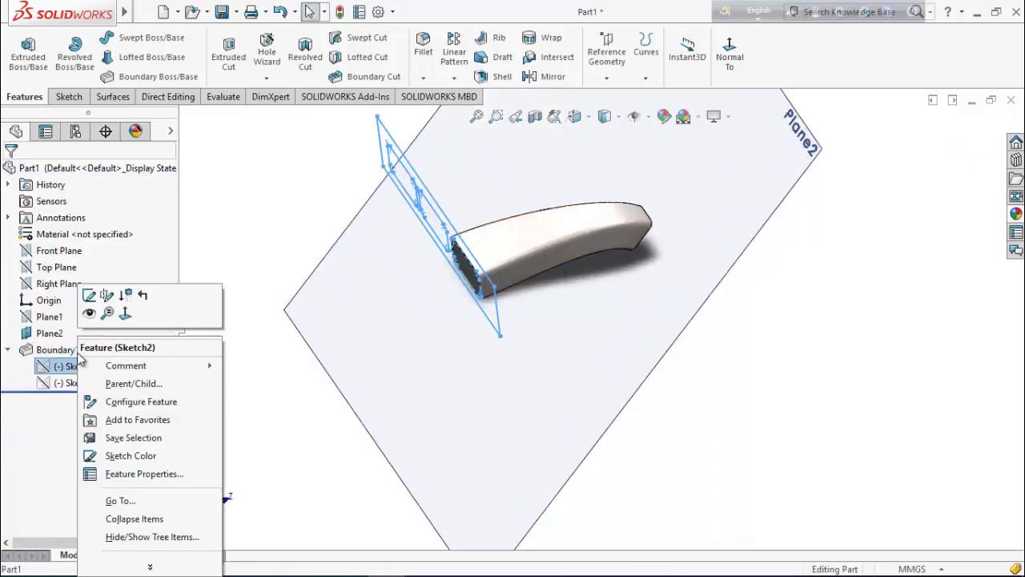
left_click(89, 311)
right_click(72, 382)
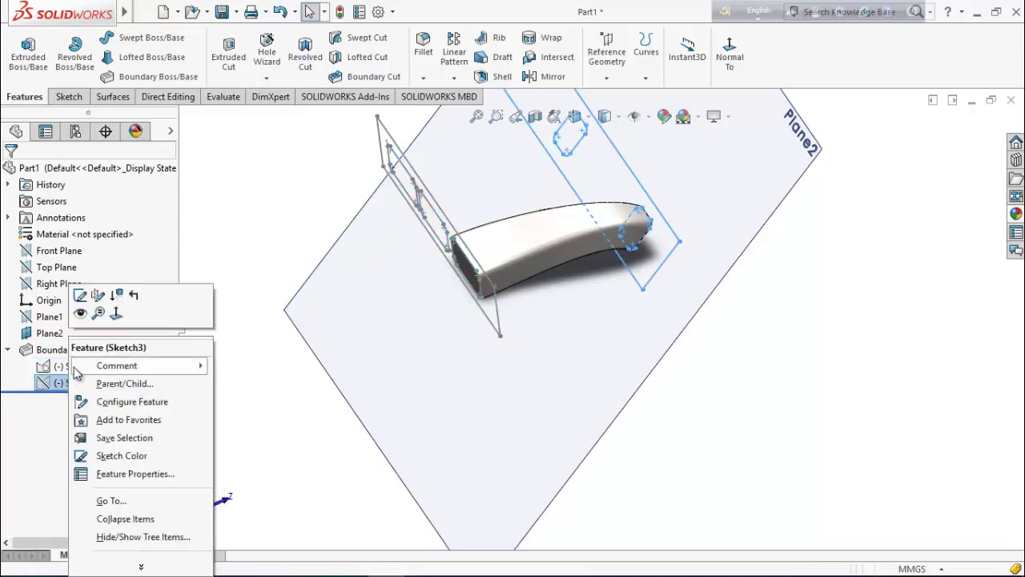
left_click(97, 295)
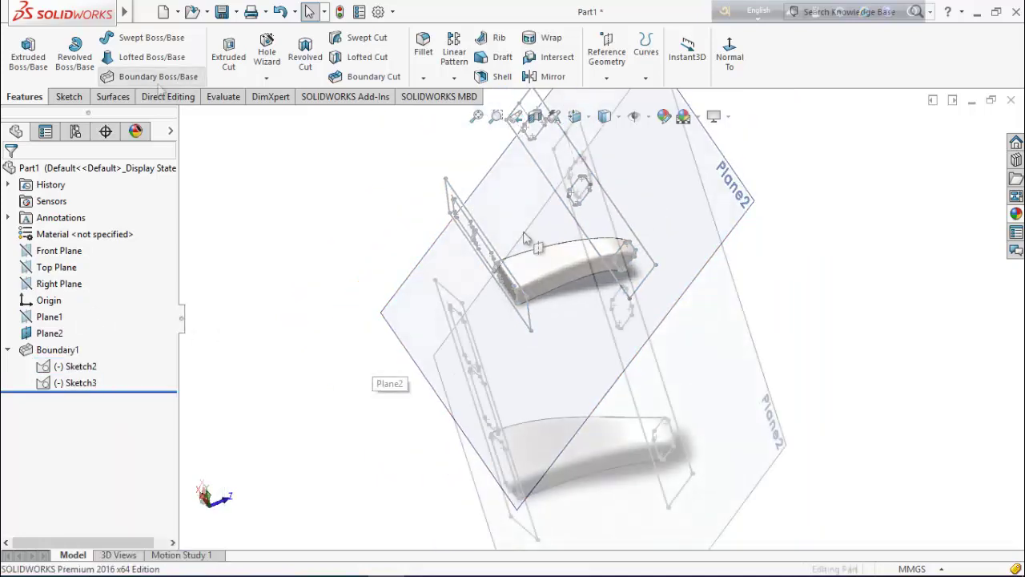
middle_click_drag(512, 401, 542, 436)
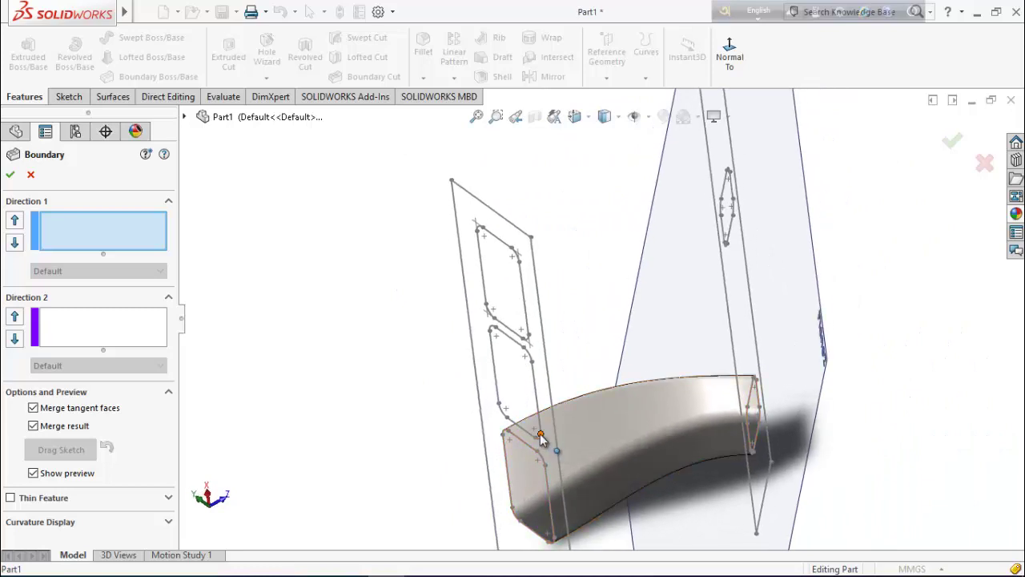
Pick the lower-left and upper slot loops as closed-loop boundary profiles
left_click(541, 435)
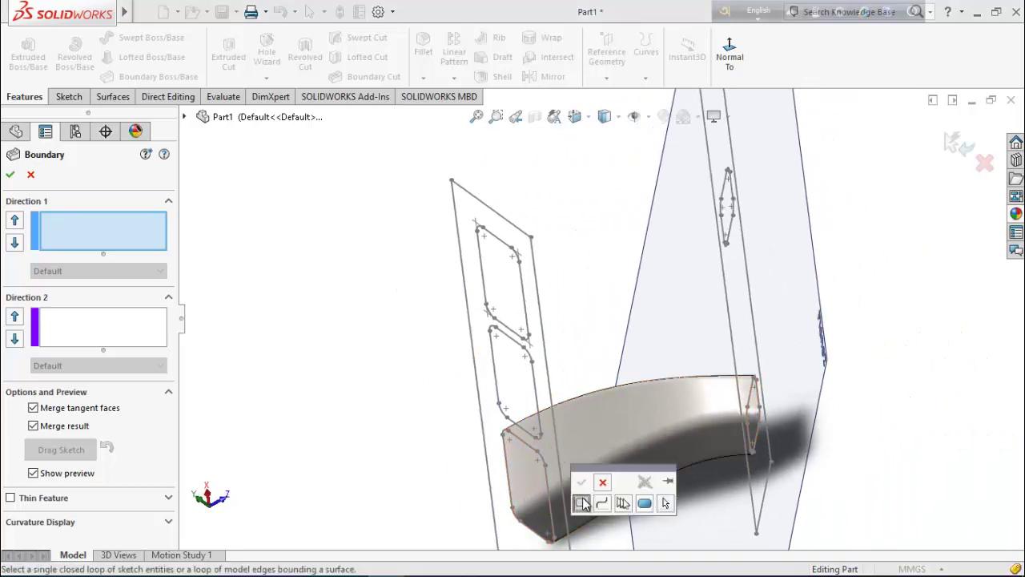
left_click(542, 433)
left_click(582, 482)
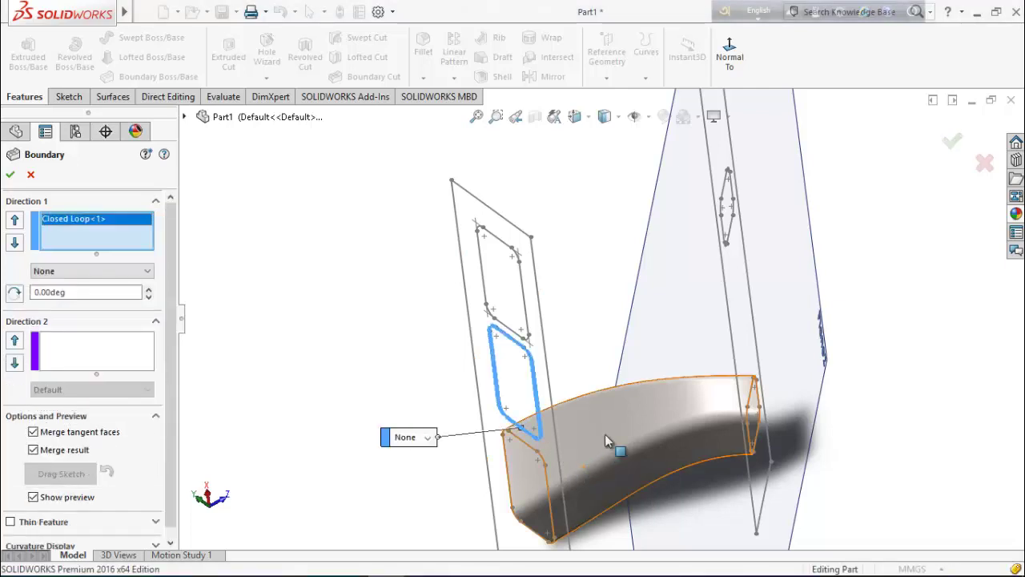
middle_click_drag(646, 359, 661, 350)
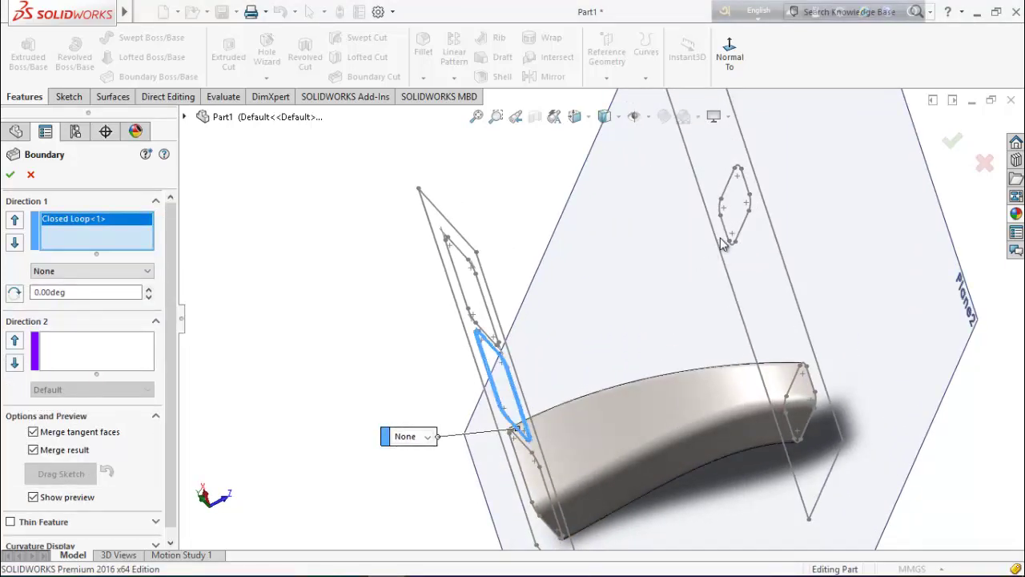
scroll(721, 248, "down", 5)
left_click(697, 278)
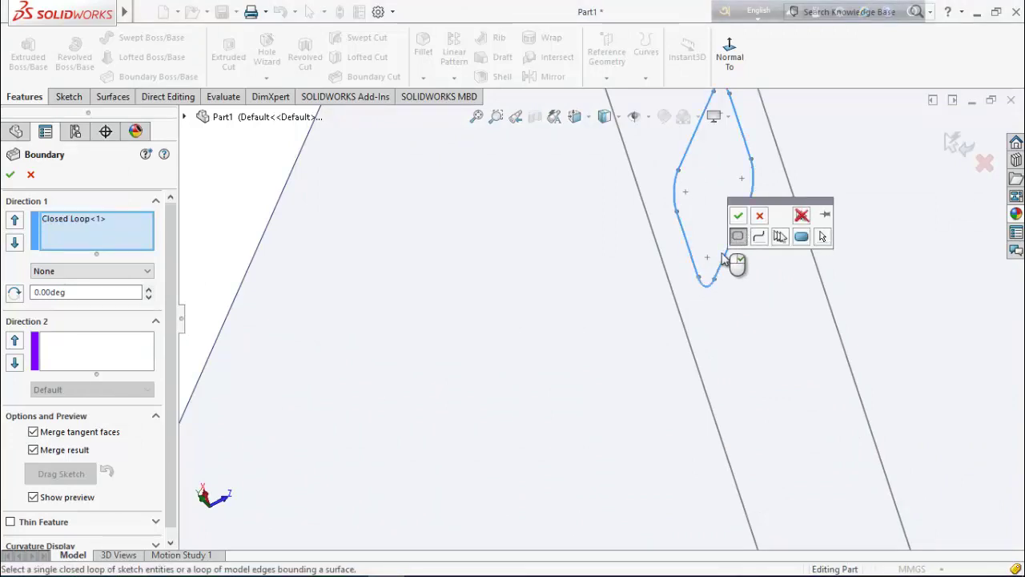
left_click(738, 215)
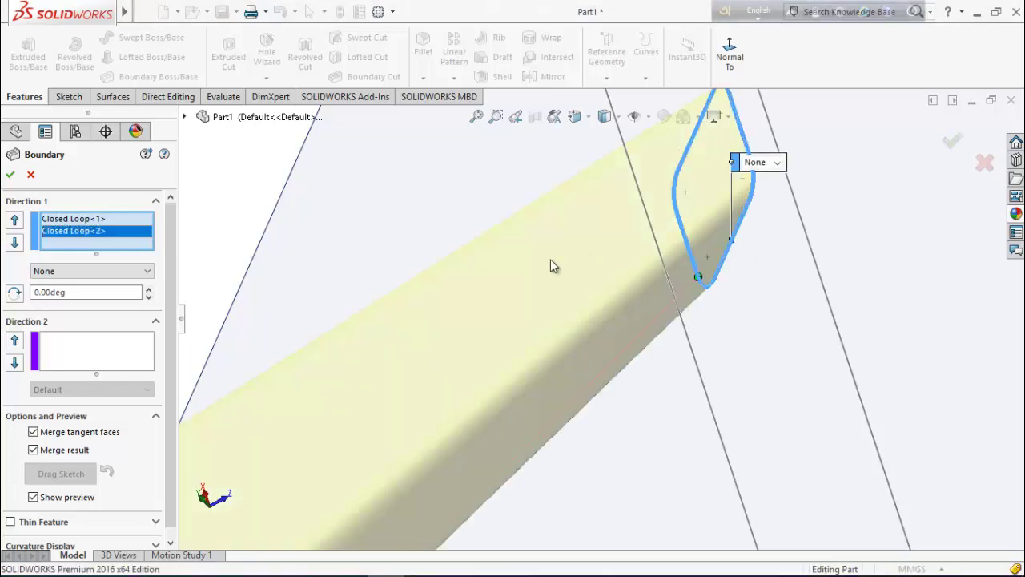
Set both profile ends to Normal To Profile and accept Boundary2
left_click(767, 164)
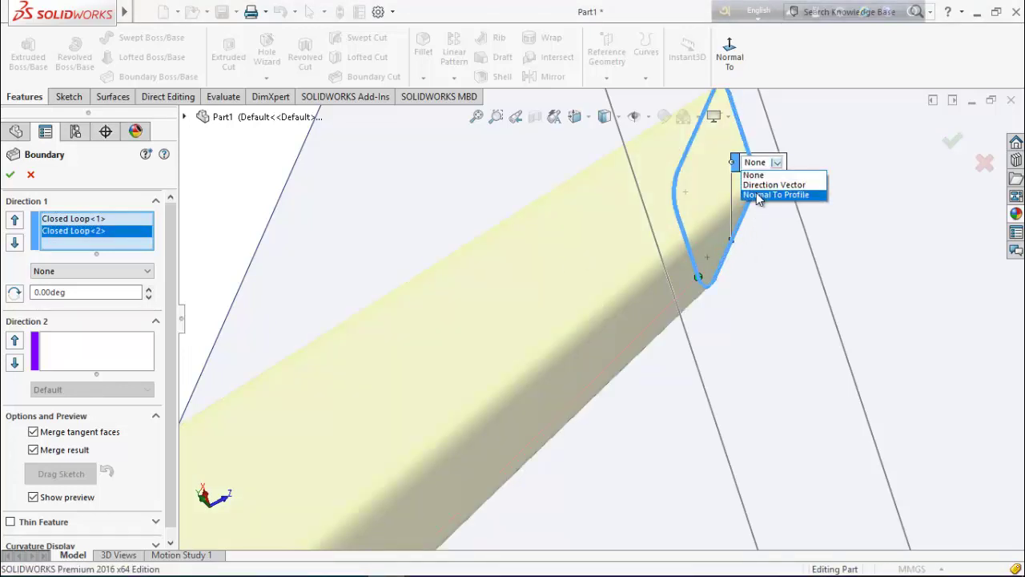
left_click(776, 194)
scroll(678, 328, "up", 2)
scroll(461, 439, "up", 2)
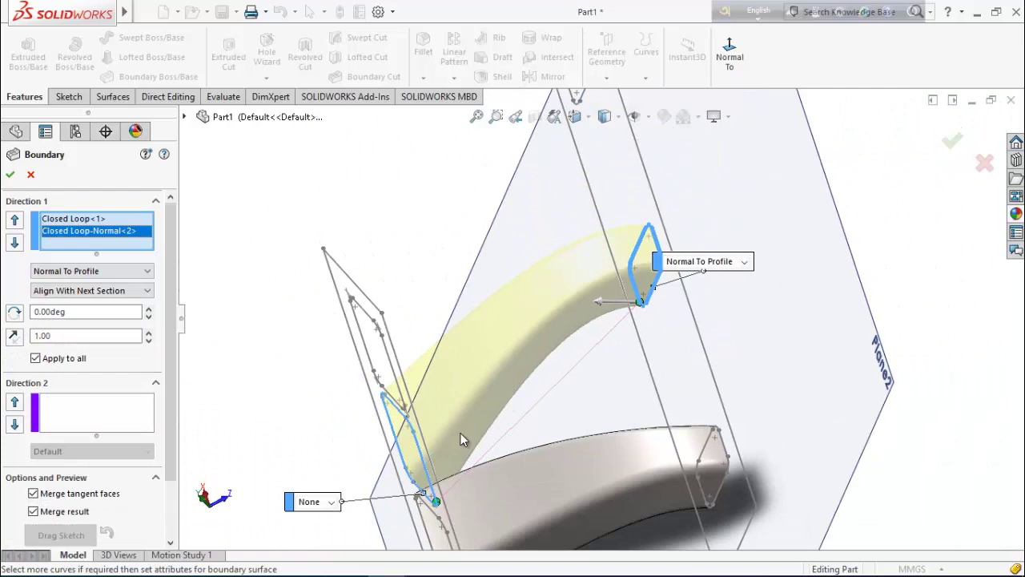
left_click(325, 502)
left_click(322, 533)
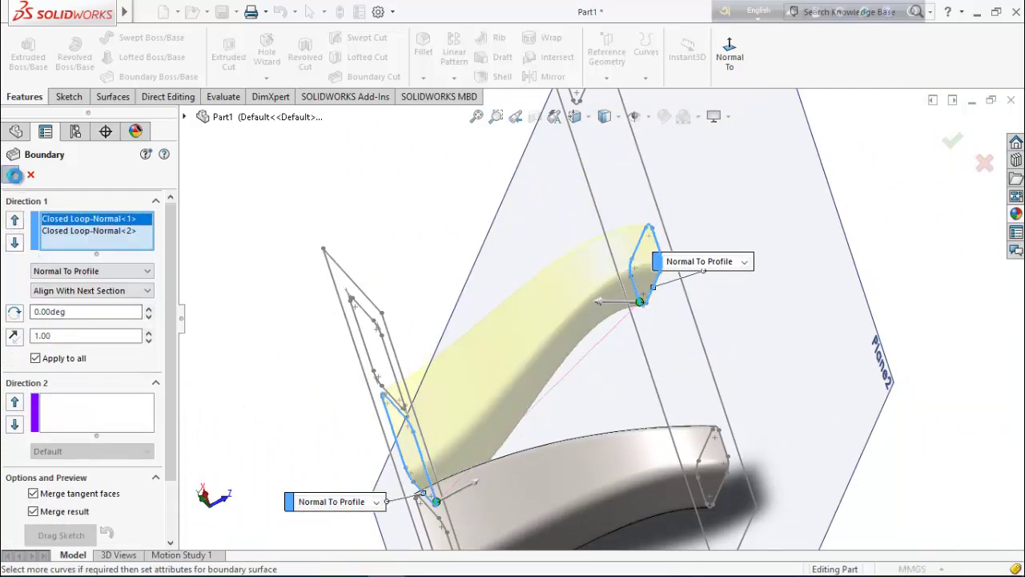
left_click(14, 175)
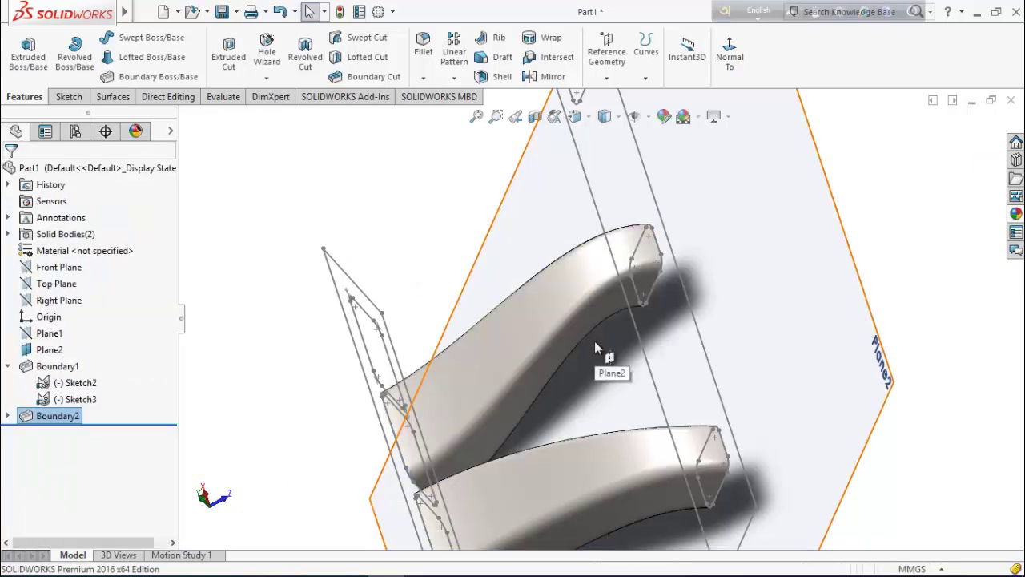
middle_click_drag(592, 331, 593, 294)
scroll(589, 184, "down", 3)
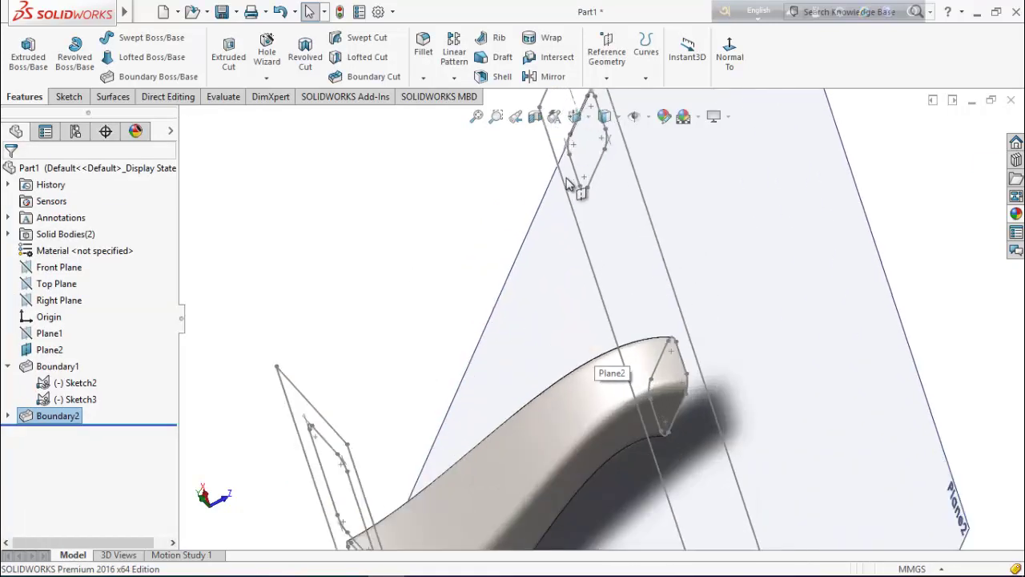
Start a new boundary solid using the upper and left slot loops as profiles
left_click(144, 77)
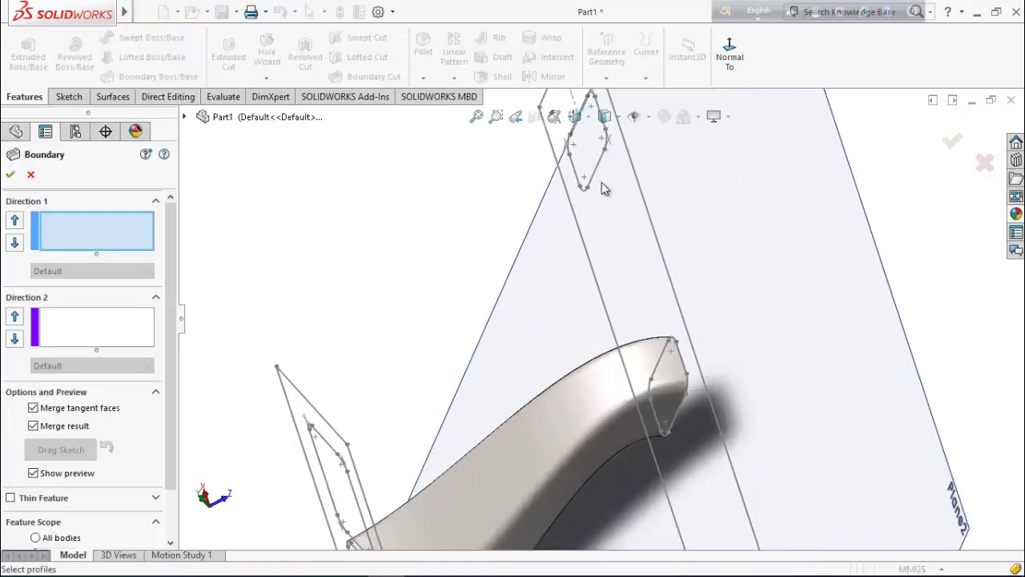
scroll(600, 190, "down", 2)
left_click(570, 206)
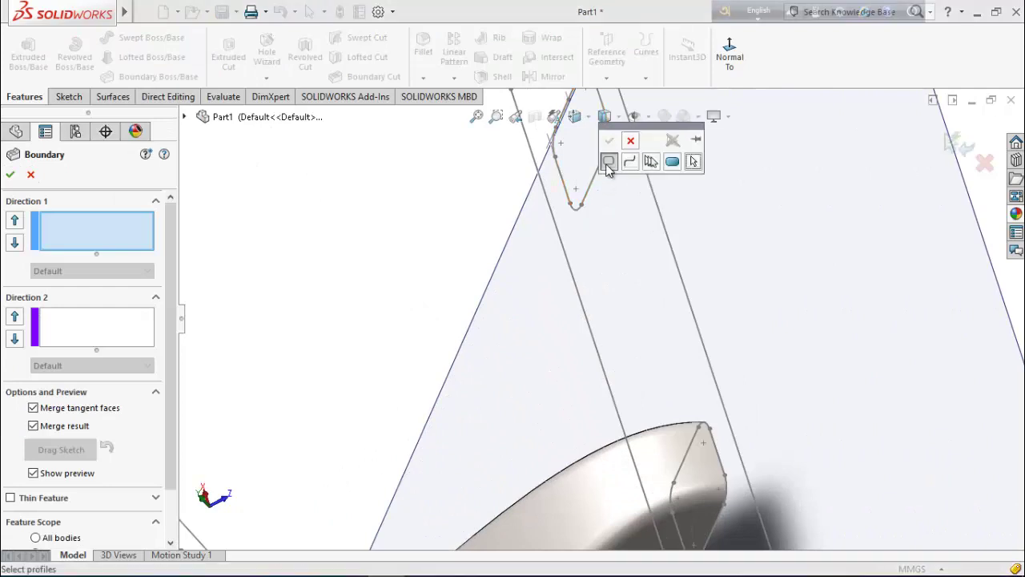
left_click(608, 163)
left_click(571, 208)
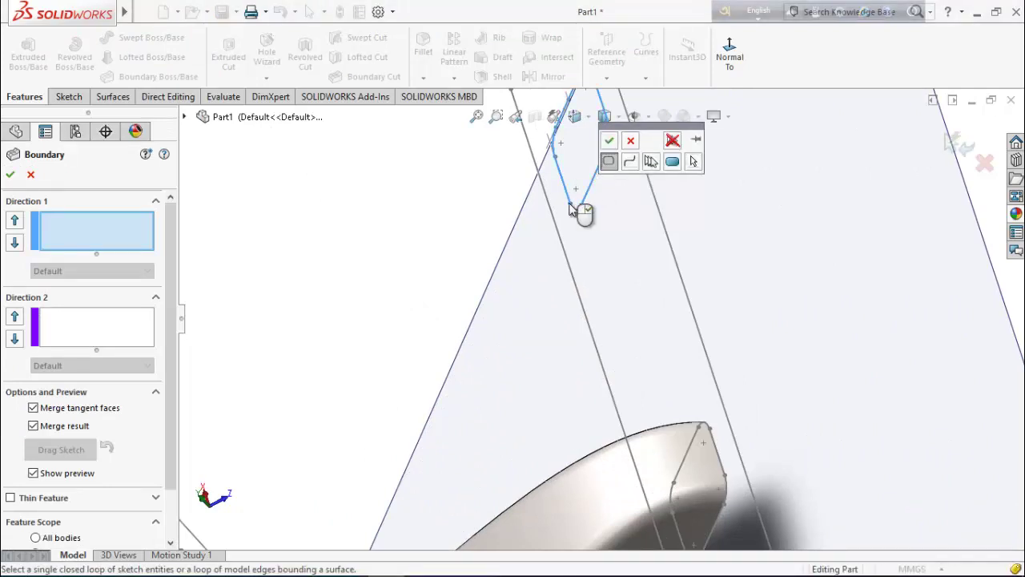
left_click(608, 143)
middle_click_drag(584, 258, 523, 433)
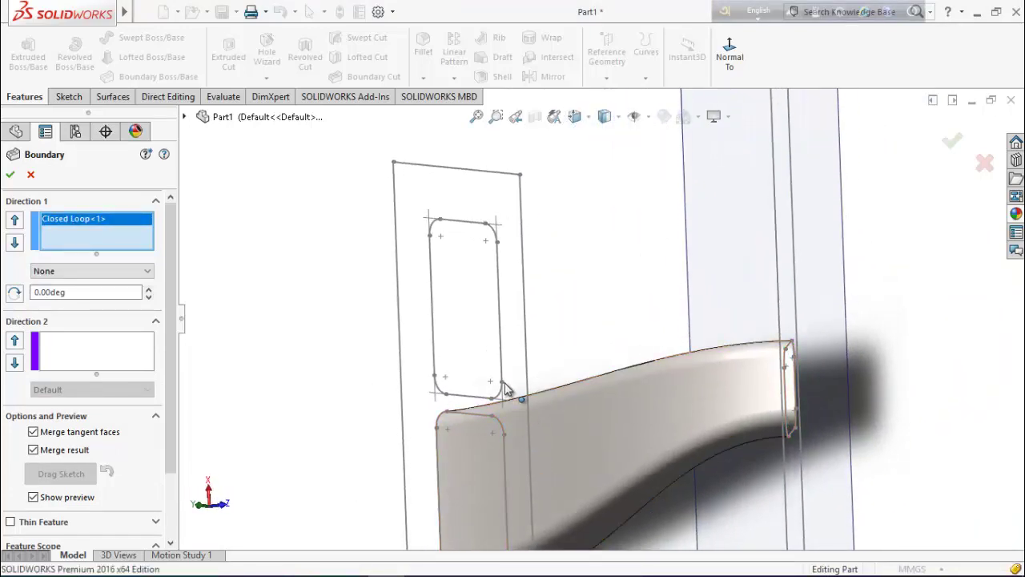
left_click(534, 426)
left_click(543, 450)
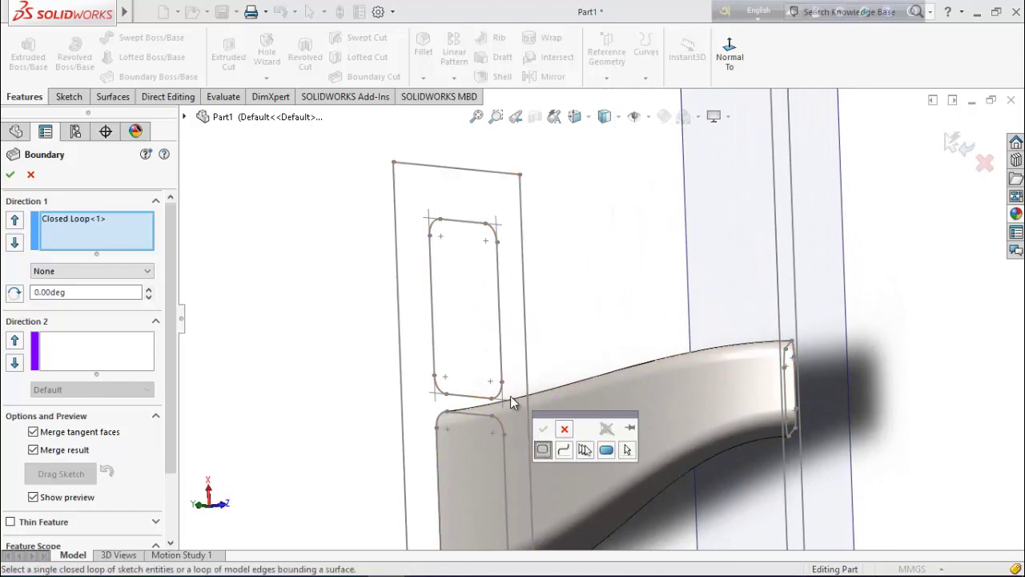
left_click(501, 385)
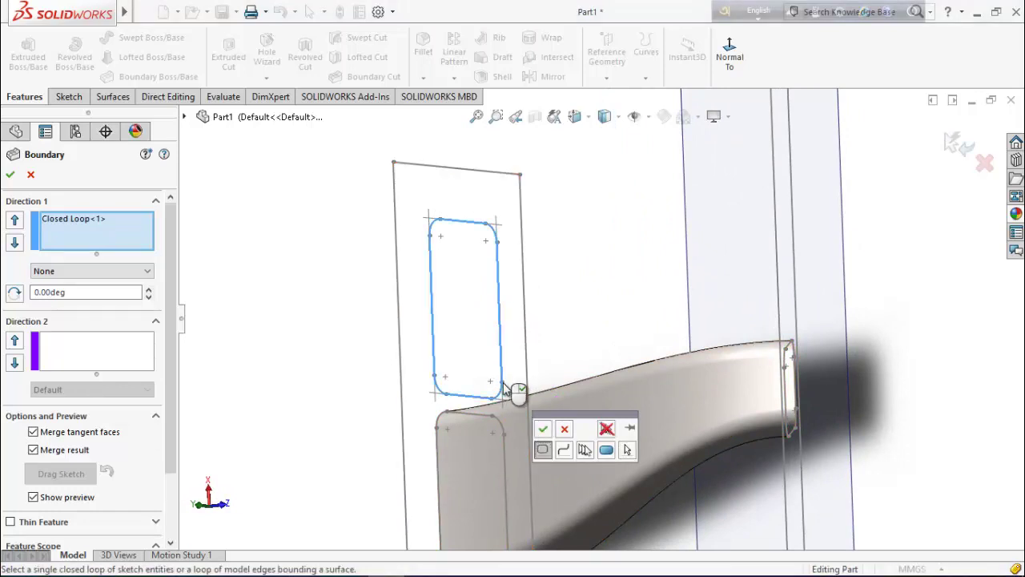
left_click(542, 430)
Set both ends to Normal To Profile, clear Merge result, and accept Boundary3
middle_click_drag(542, 430, 558, 333)
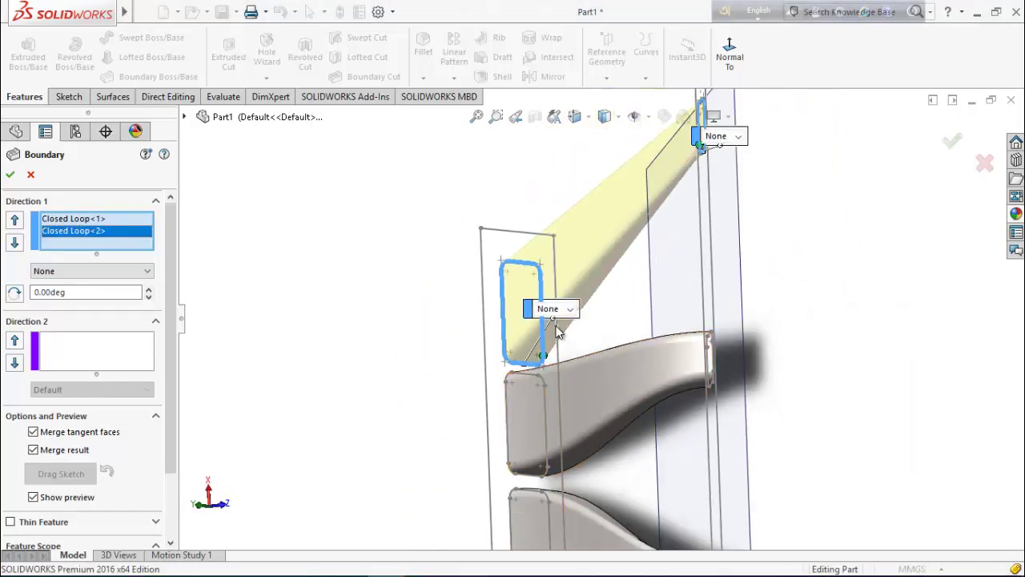
left_click(567, 309)
left_click(566, 343)
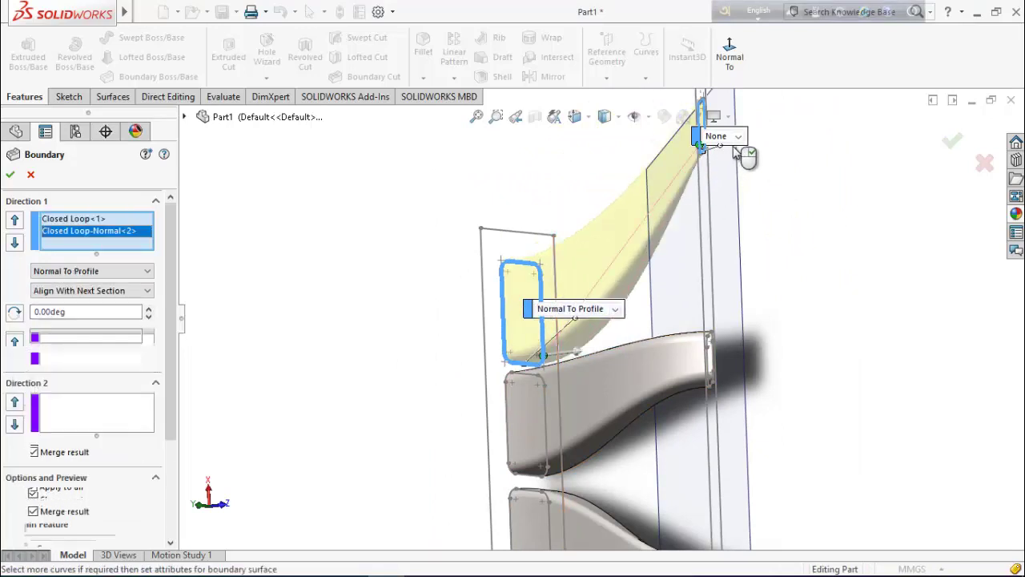
left_click(738, 136)
left_click(733, 170)
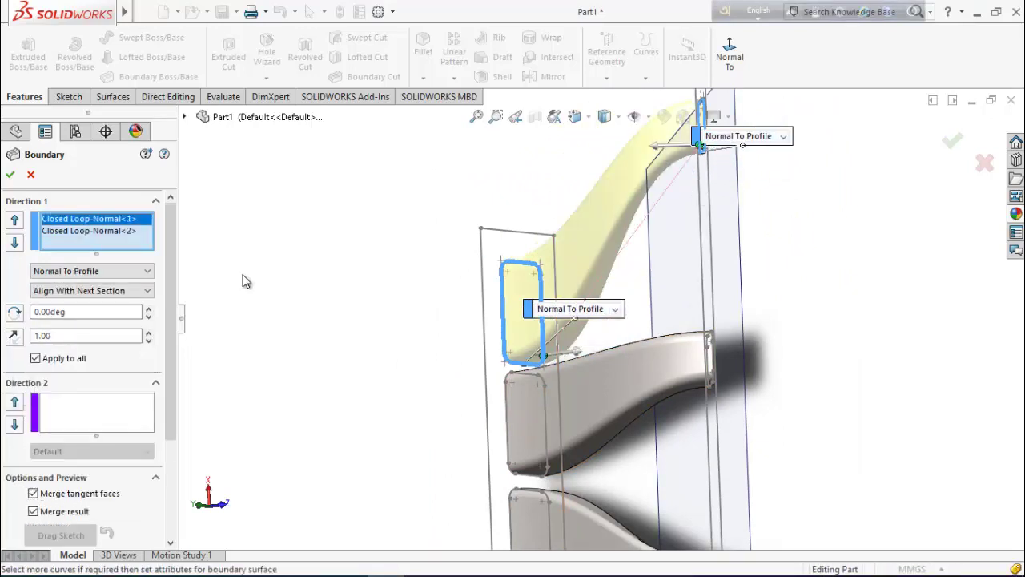
left_click_drag(171, 309, 168, 377)
scroll(35, 422, "up", 1)
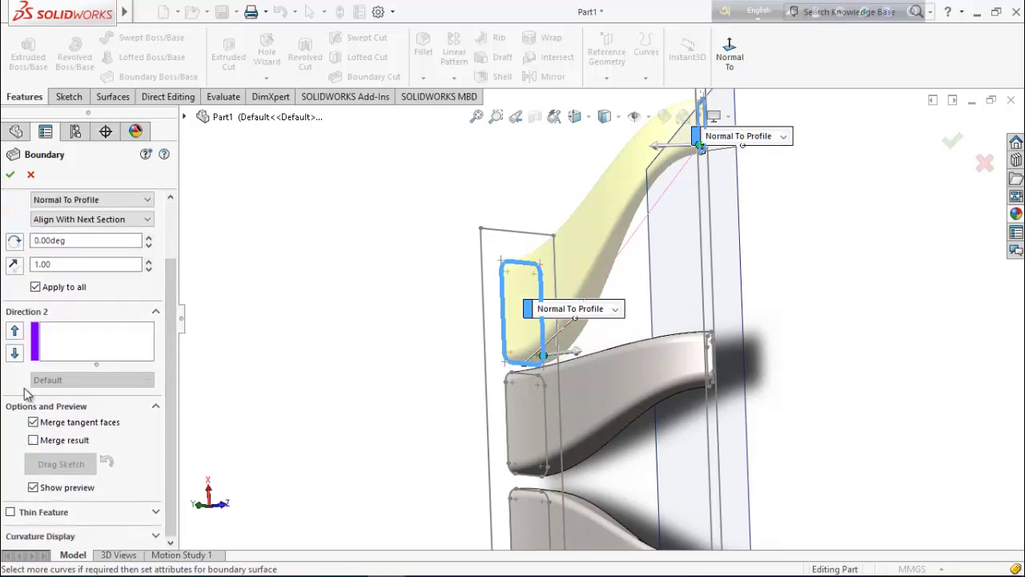
left_click(11, 175)
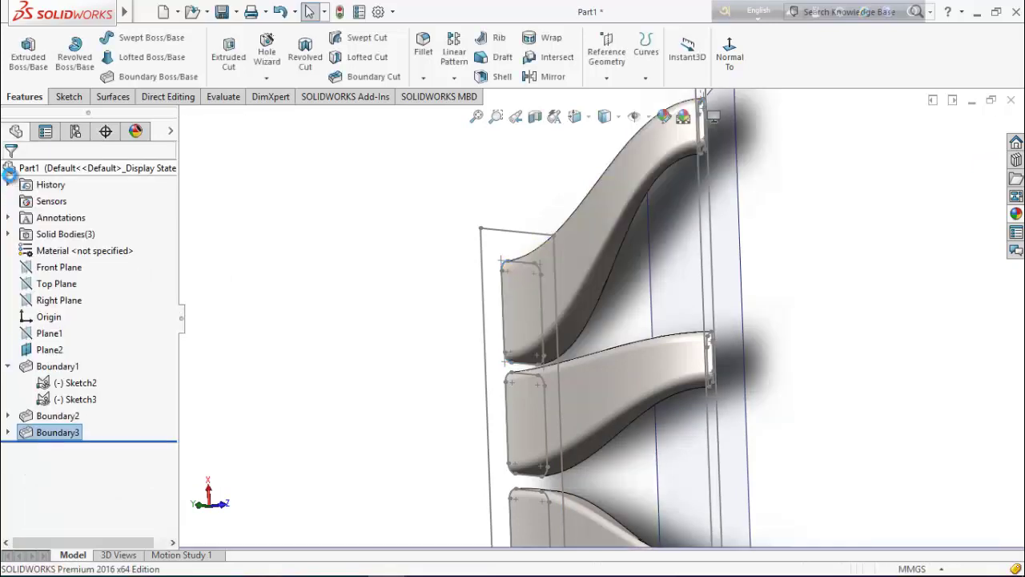
Edit Boundary2 to turn off Merge result
middle_click_drag(344, 354, 376, 405)
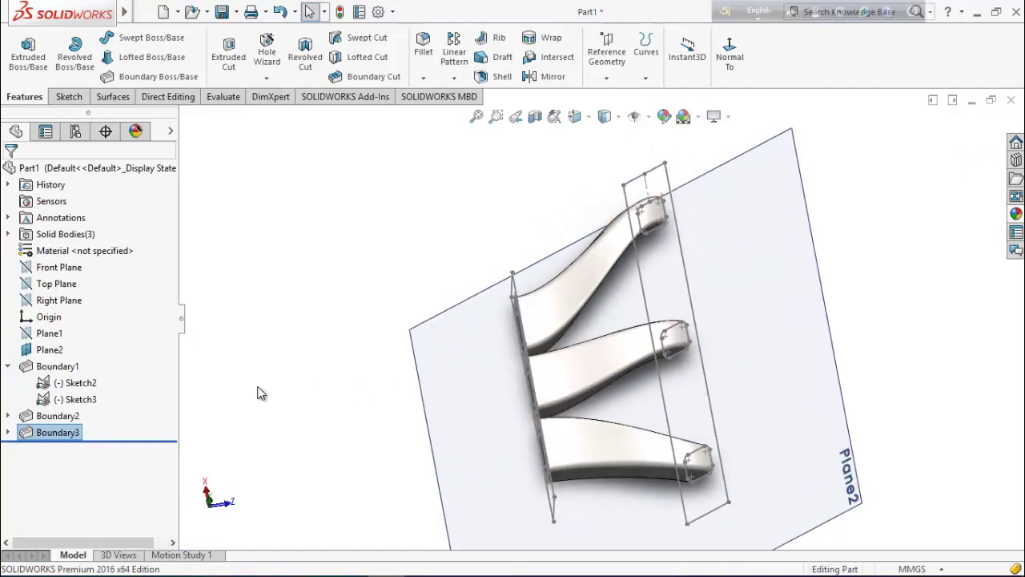
right_click(50, 412)
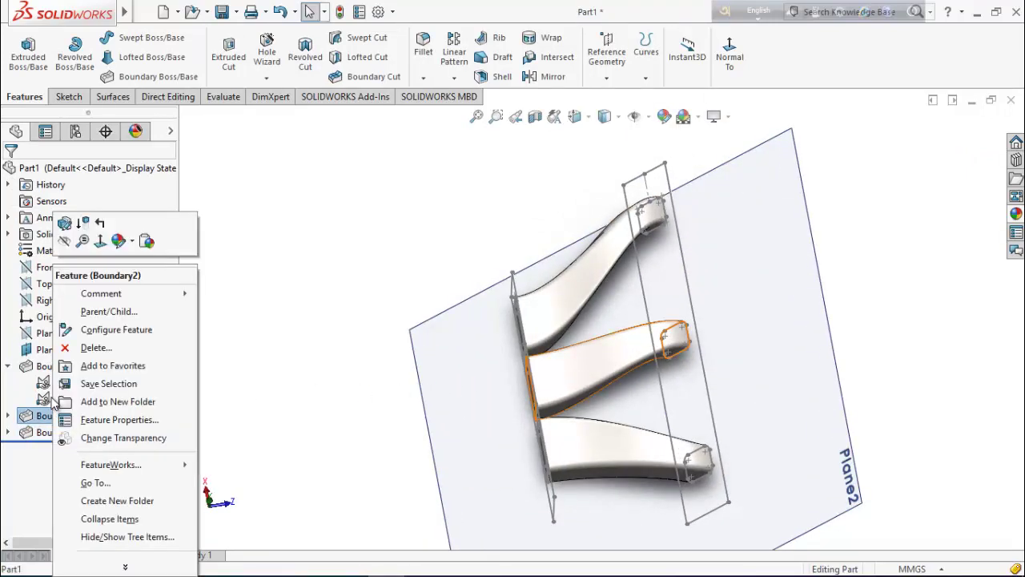
left_click(66, 225)
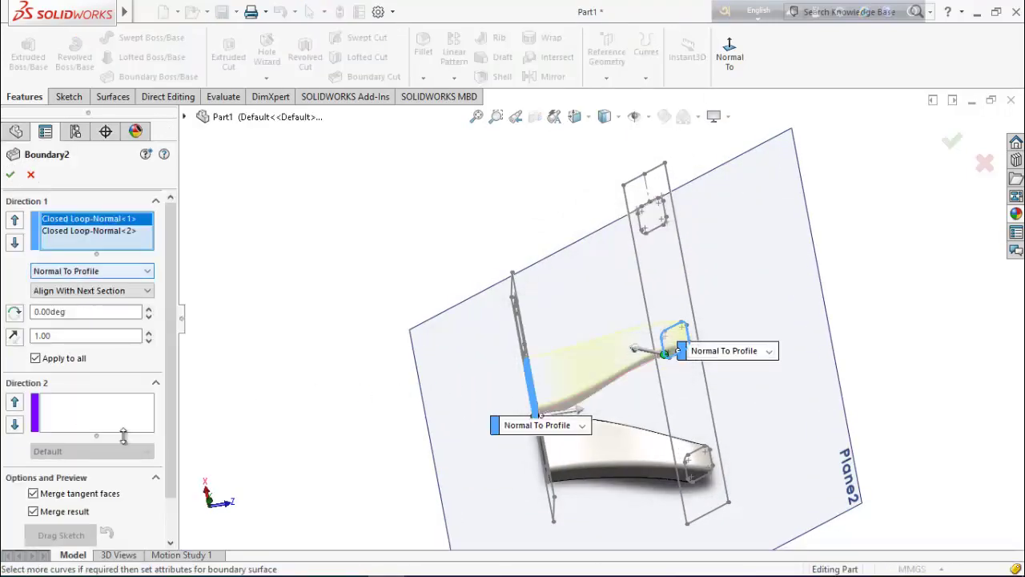
scroll(67, 451, "down", 2)
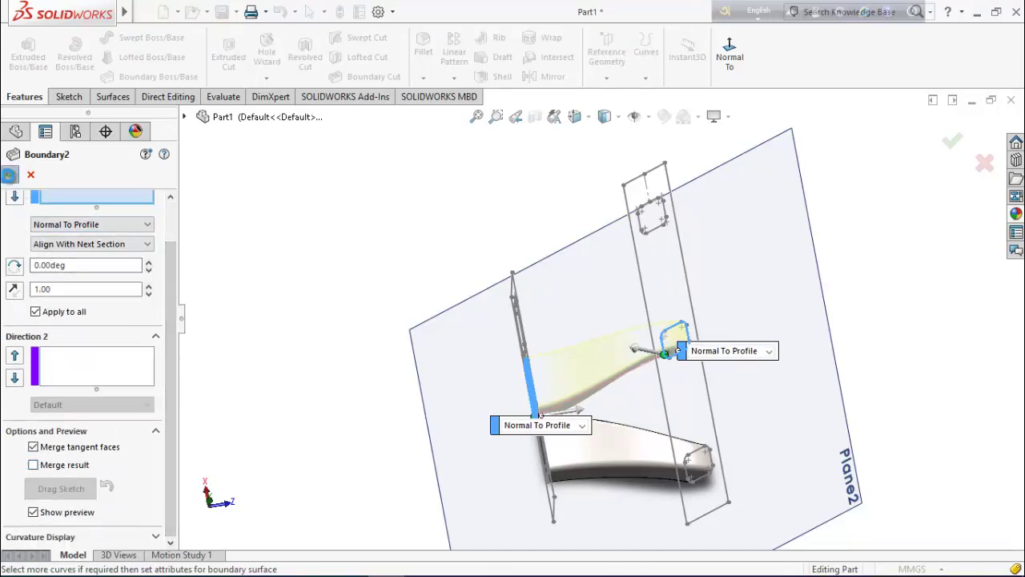
left_click(9, 175)
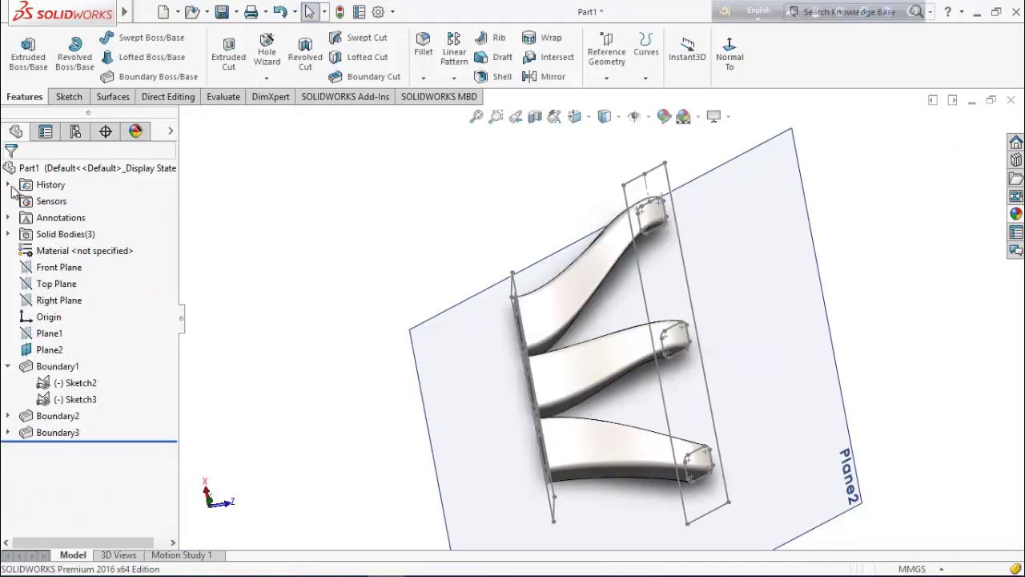
Open Boundary1 for editing to clear its Merge result
right_click(44, 370)
left_click(58, 240)
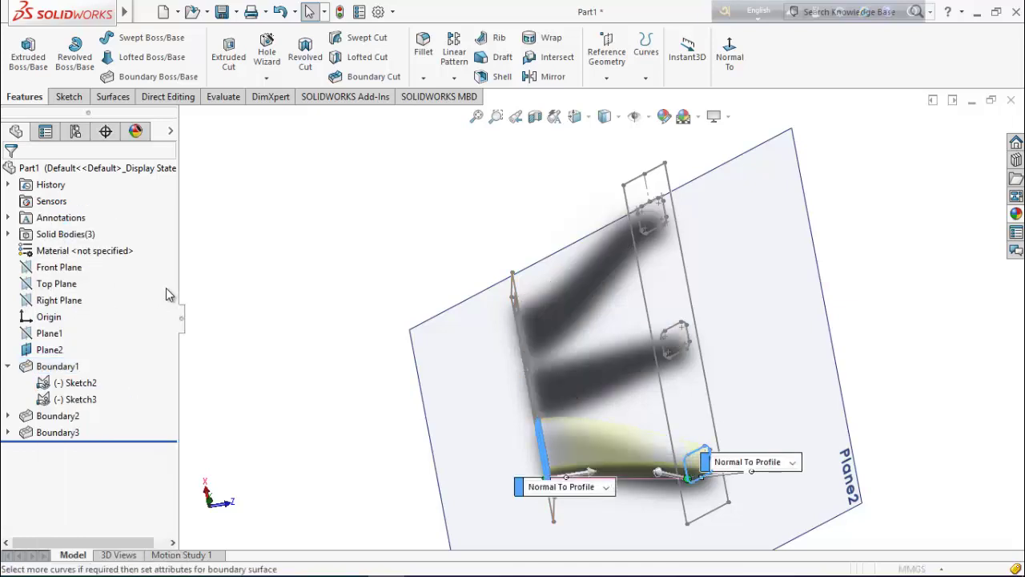
scroll(55, 432, "down", 1)
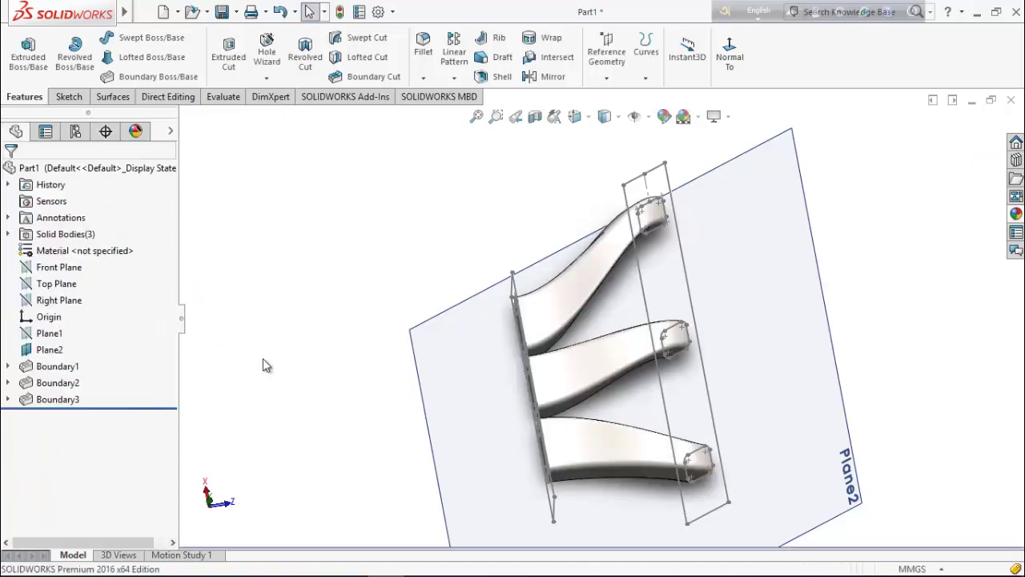
Hide Plane2 plus Boundary3's Sketch3 and Sketch2, leaving only the runner bodies
middle_click_drag(331, 382, 376, 336)
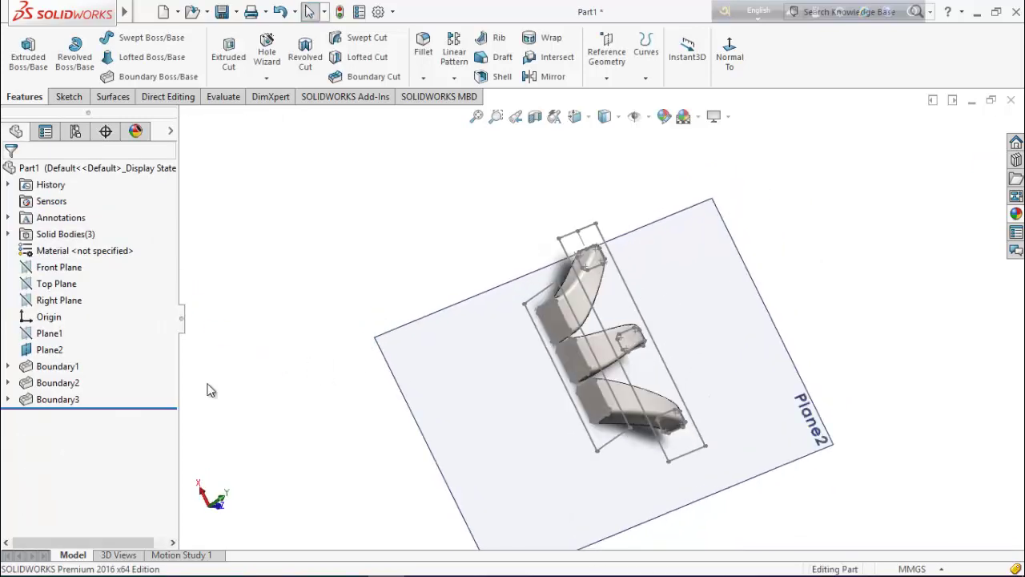
right_click(49, 349)
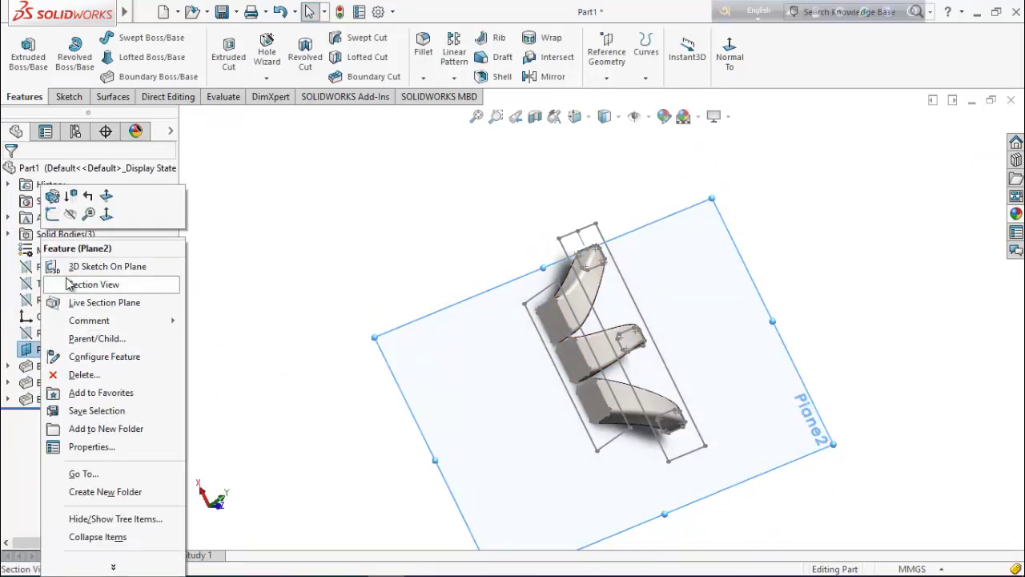
left_click(70, 213)
middle_click_drag(229, 417, 201, 377)
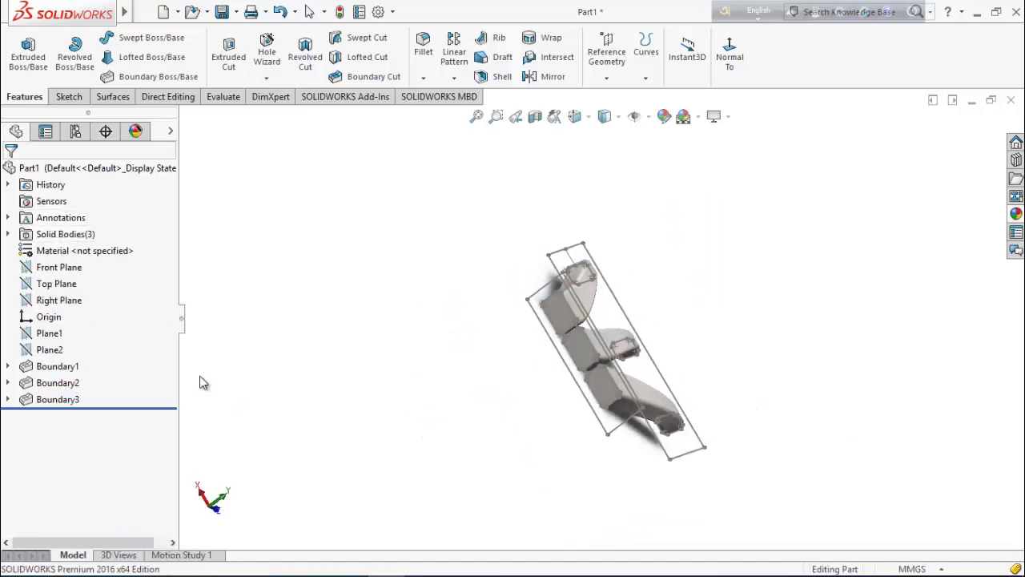
middle_click_drag(359, 392, 178, 404)
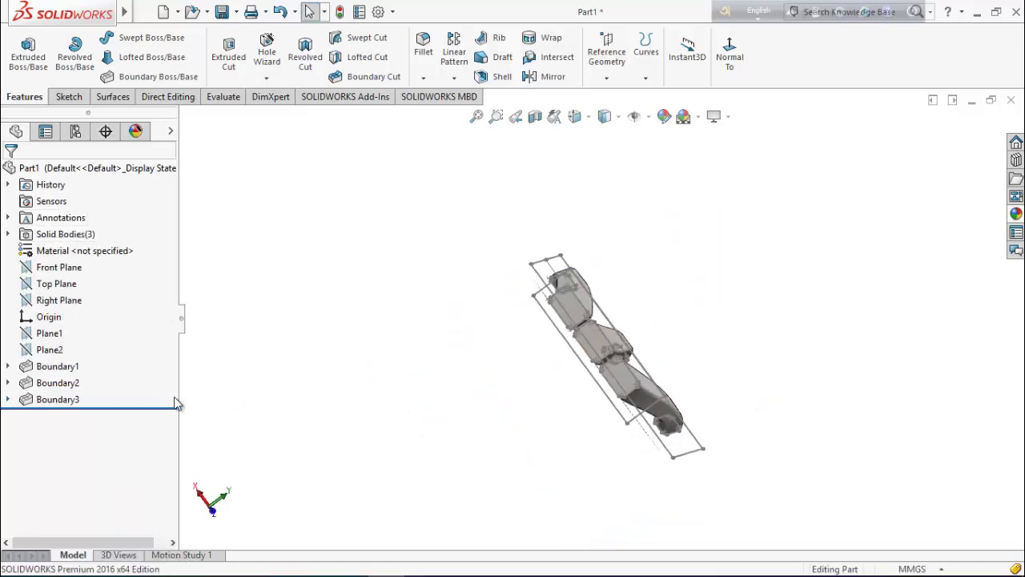
left_click(8, 400)
right_click(62, 426)
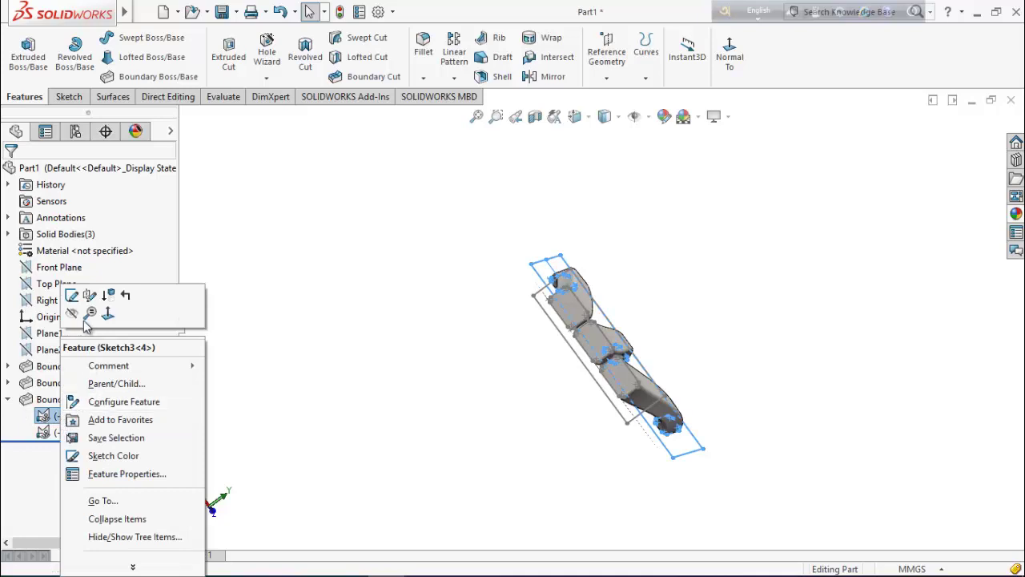
left_click(84, 312)
right_click(66, 432)
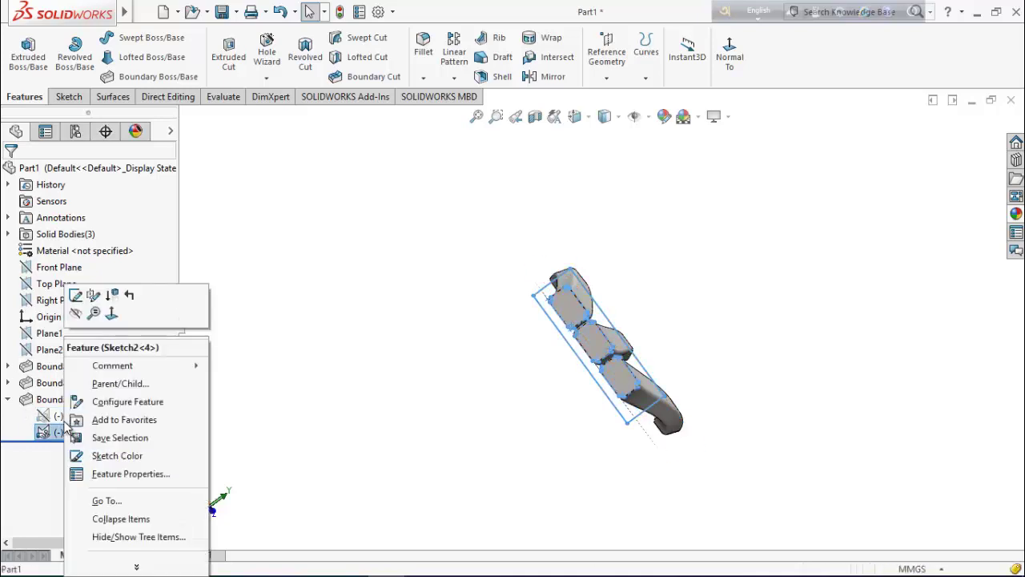
left_click(76, 315)
middle_click_drag(504, 351, 616, 211)
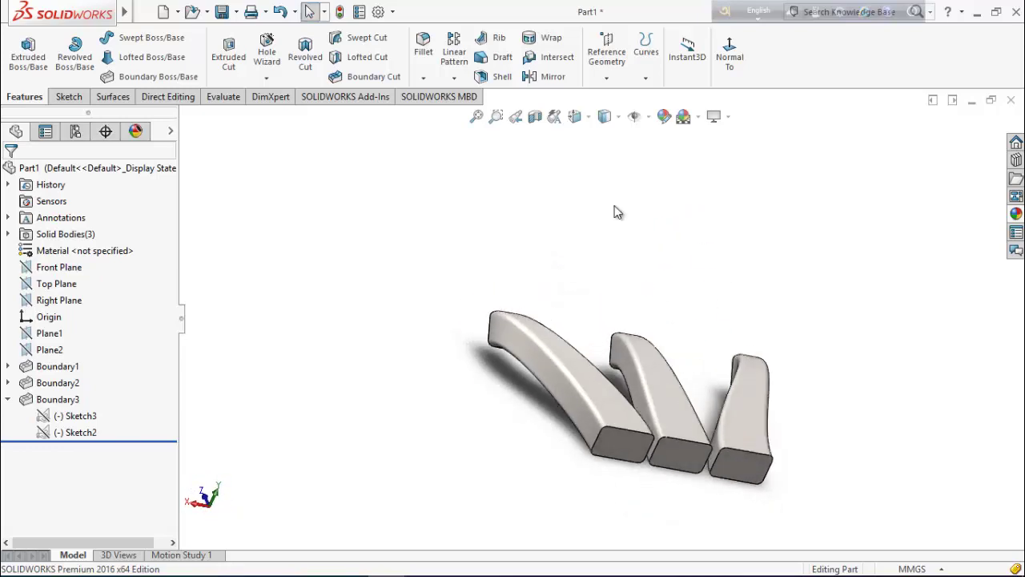
Shell the first runner outward with 6.35 mm walls, removing both end faces
left_click(501, 76)
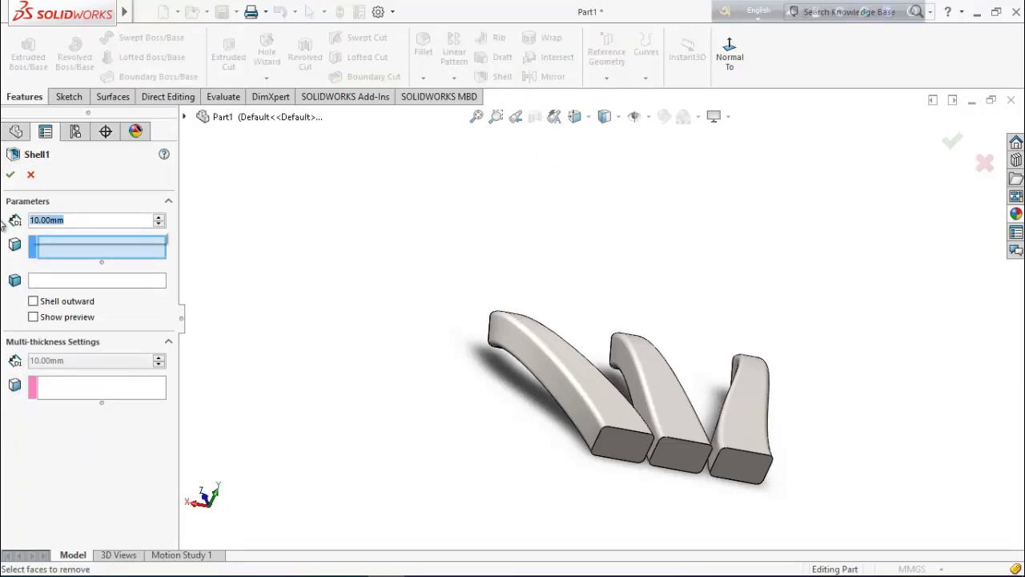
type("6.35")
key("Return")
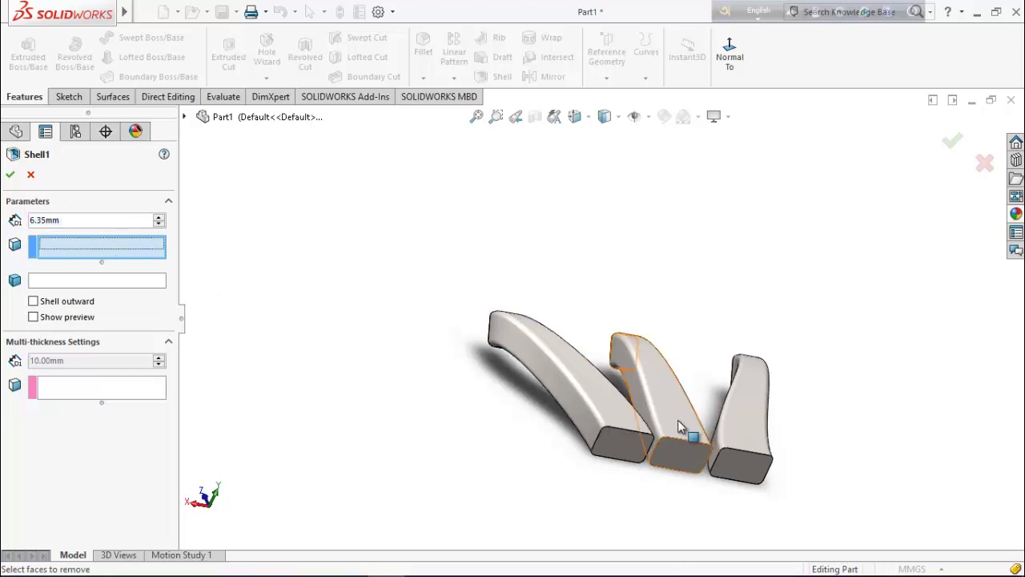
left_click(636, 454)
middle_click_drag(521, 414, 641, 391)
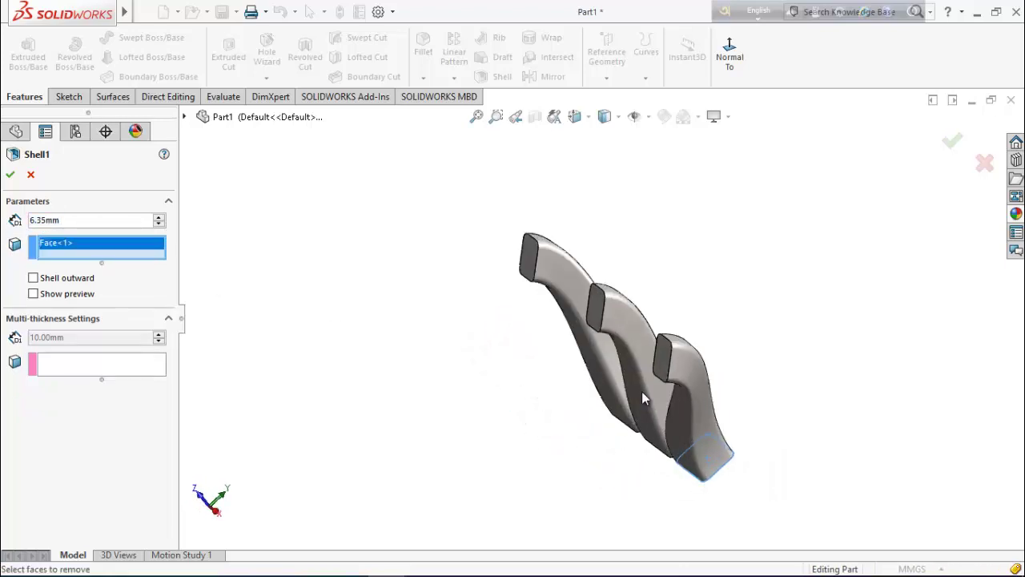
scroll(641, 390, "down", 3)
left_click(661, 334)
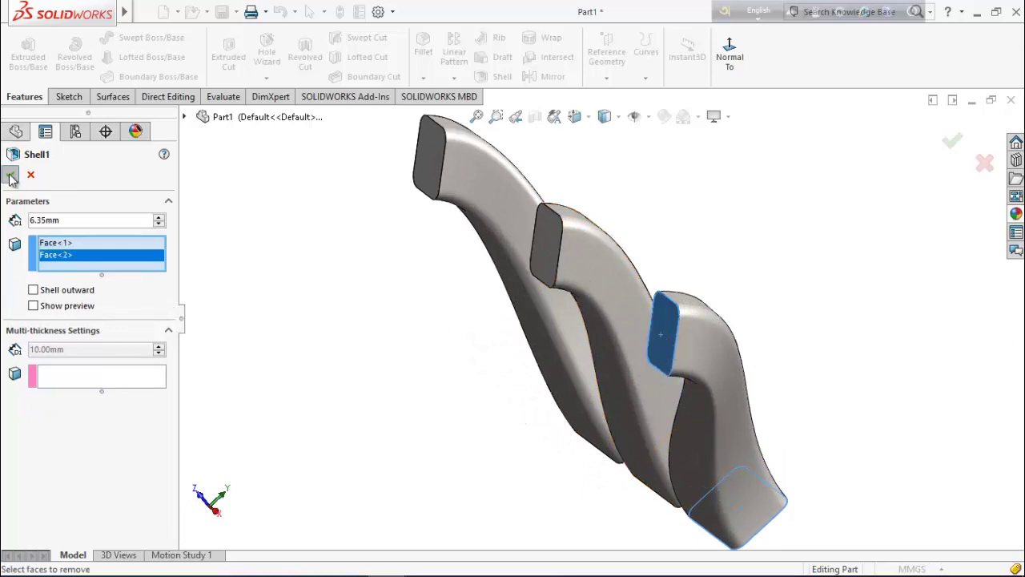
left_click(10, 176)
left_click(418, 316)
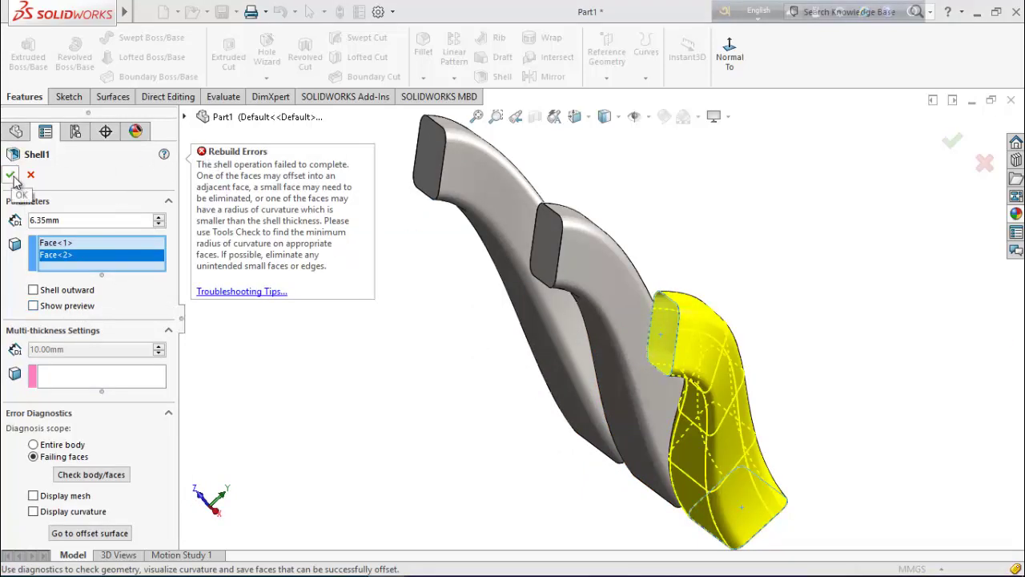
left_click(33, 290)
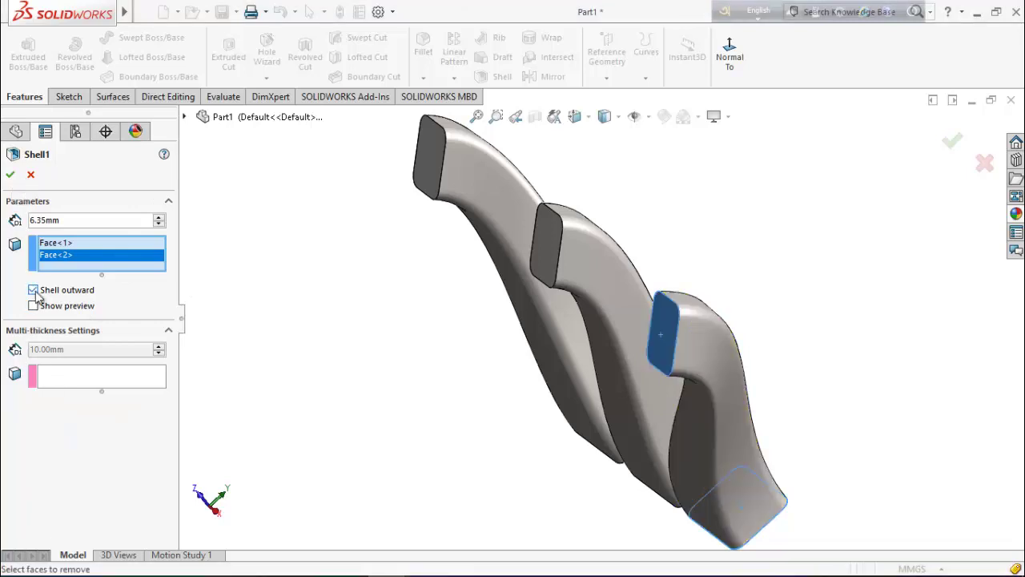
left_click(9, 174)
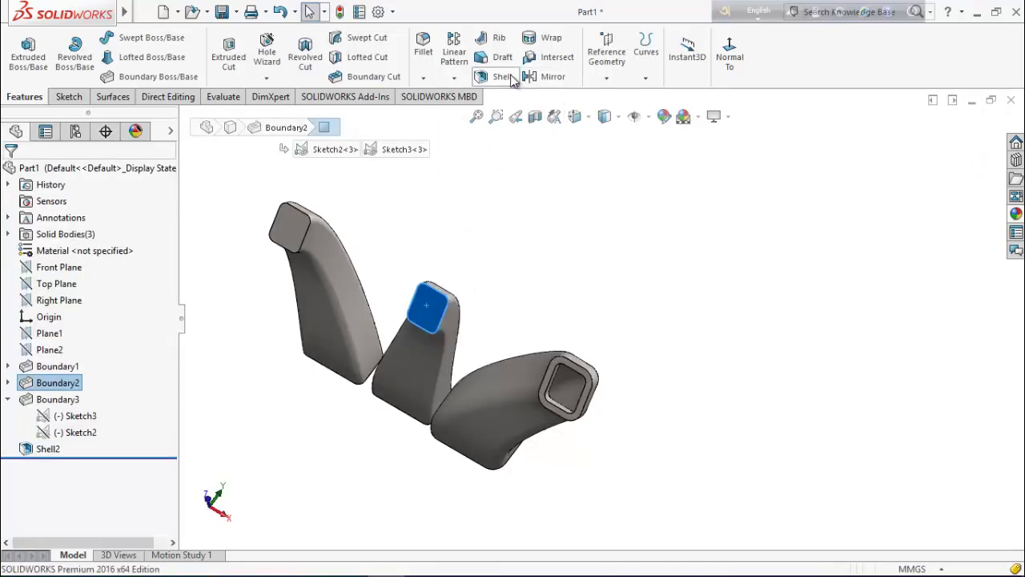
Shell the second runner the same way, leaving both its end faces open
left_click(498, 74)
middle_click_drag(590, 457, 481, 377)
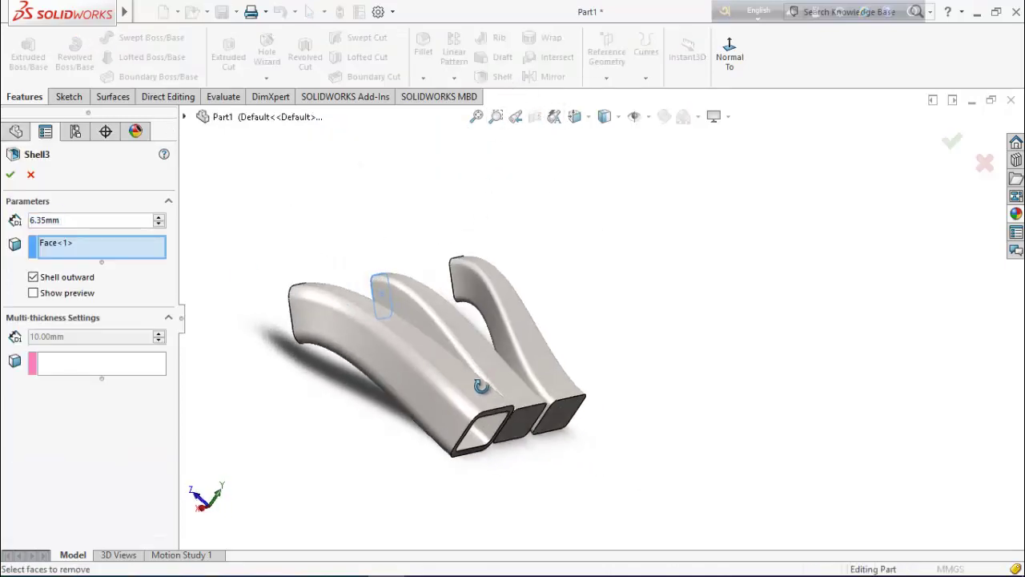
left_click(516, 425)
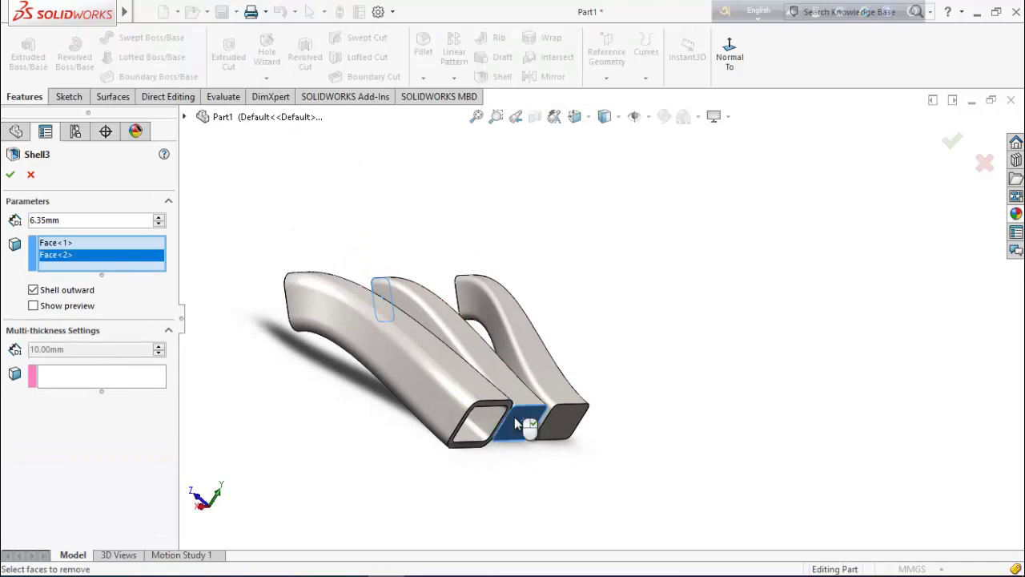
left_click(10, 175)
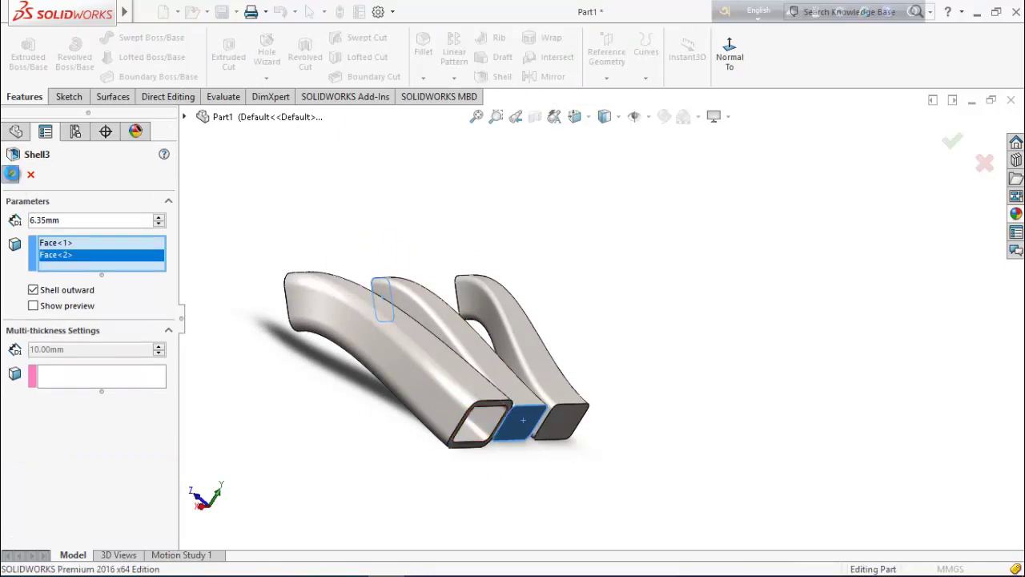
Shell the last runner, removing its near and far end faces
left_click(563, 426)
left_click(498, 76)
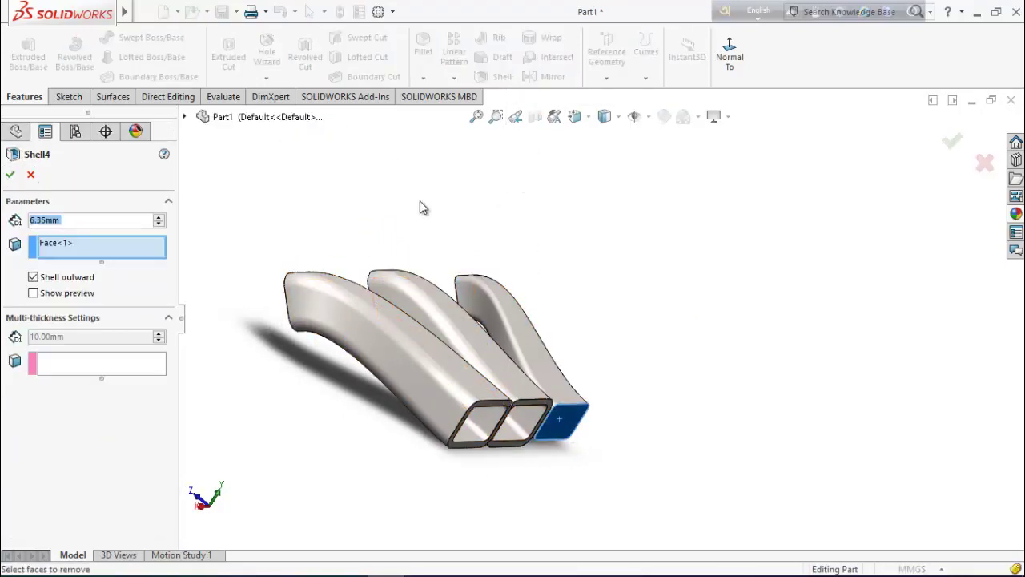
middle_click_drag(423, 207, 297, 284)
left_click(271, 265)
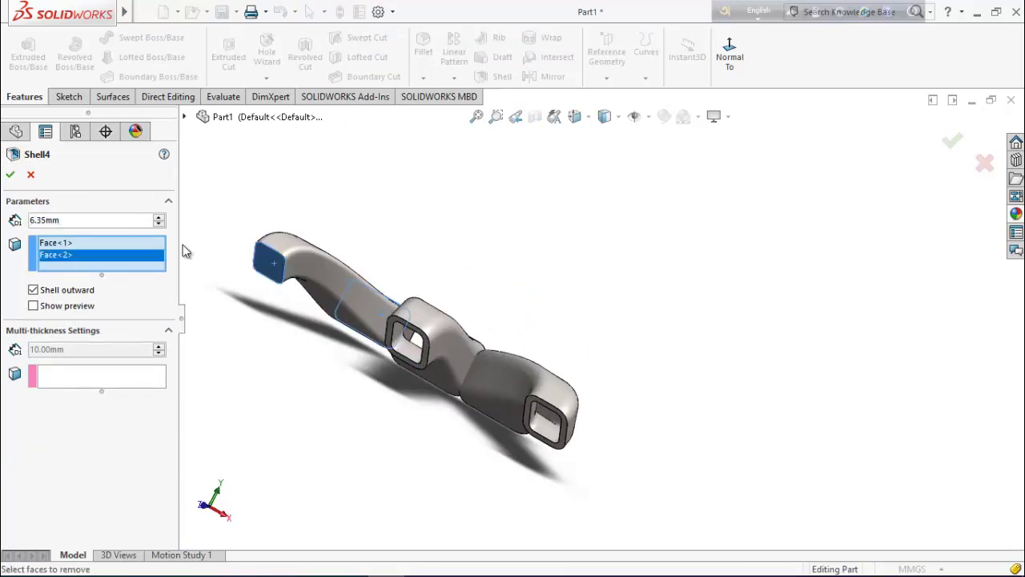
left_click(10, 174)
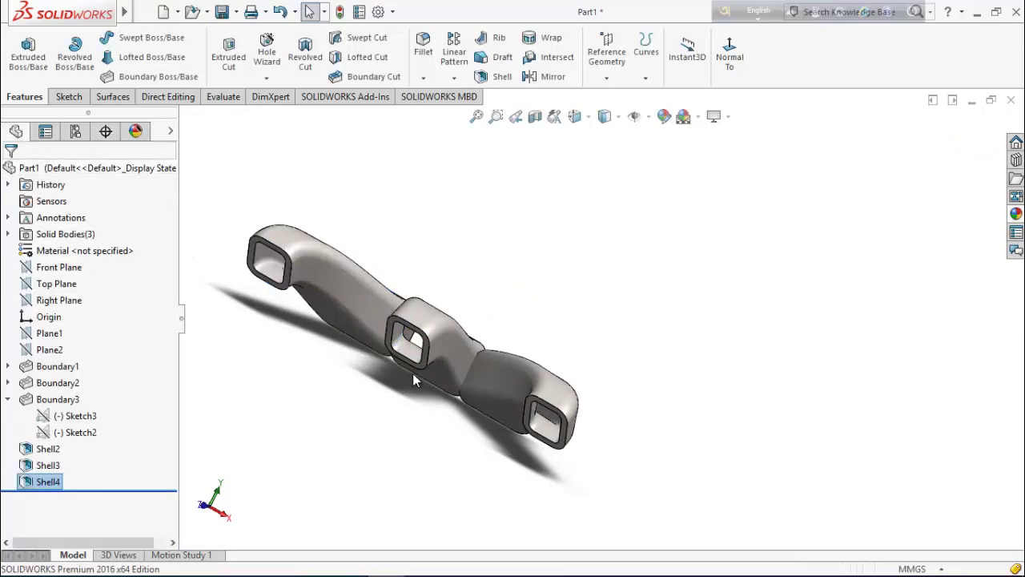
middle_click_drag(470, 435, 324, 474)
Select Sketch3's 398.89 mm line under Boundary3 as the flange profile
right_click(49, 432)
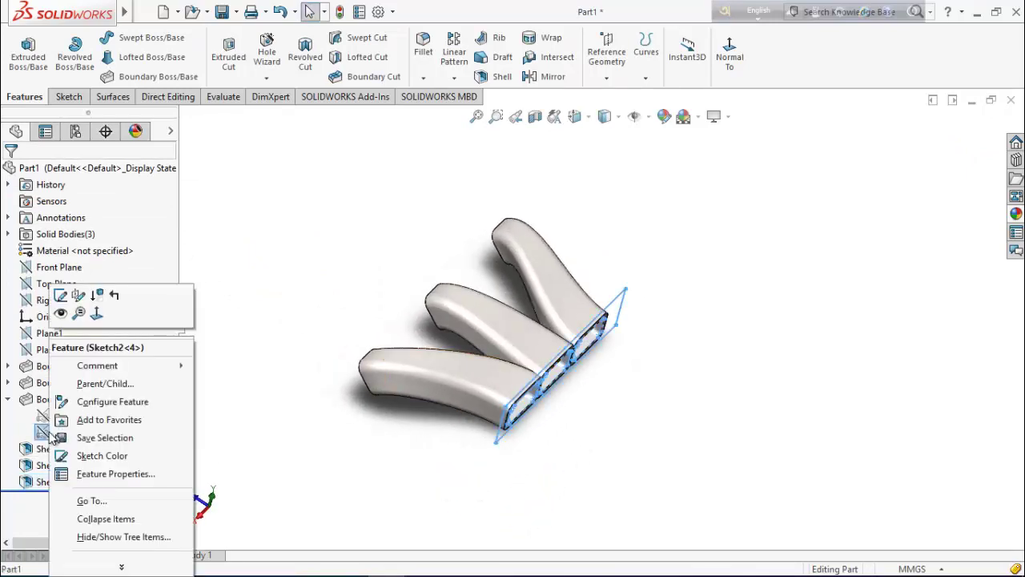
key("Escape")
left_click(60, 414)
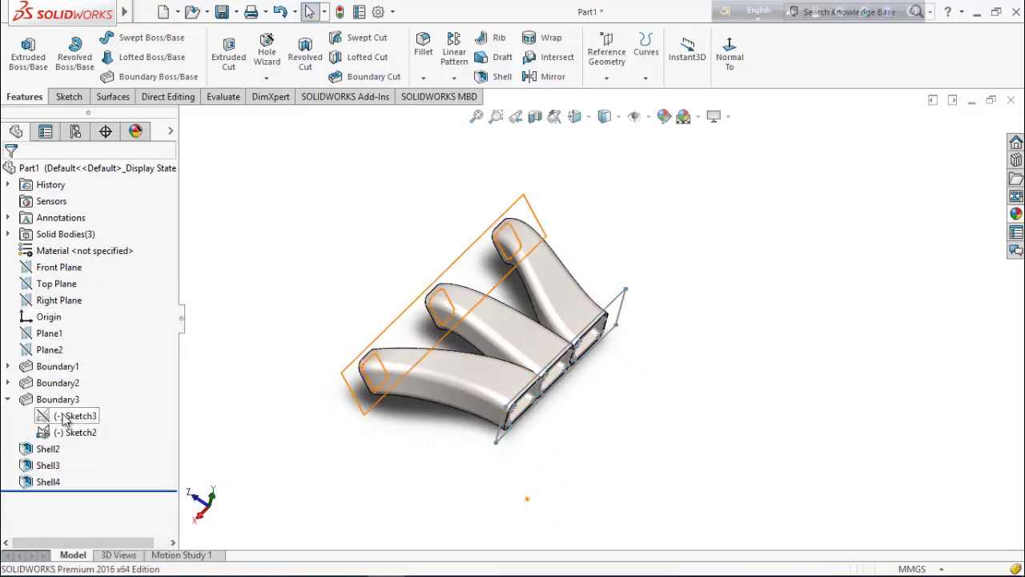
right_click(64, 415)
left_click(275, 353)
mouse_move(274, 353)
middle_mouse_down()
mouse_move(355, 424)
mouse_move(405, 326)
middle_mouse_up()
left_click(405, 326)
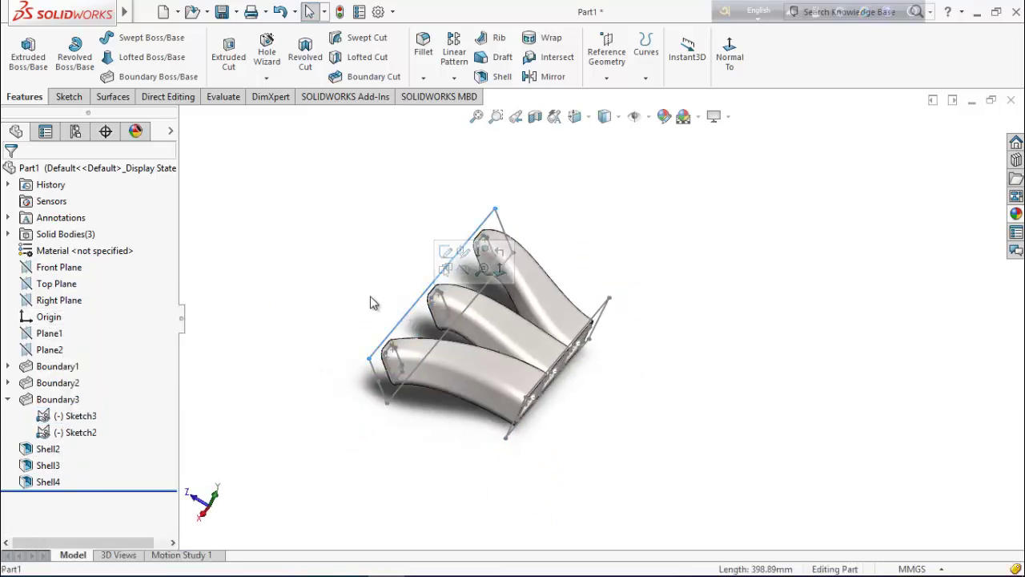
Extrude a 3/8 in flange plate as a separate body, with the preselected contour cleared
left_click(28, 58)
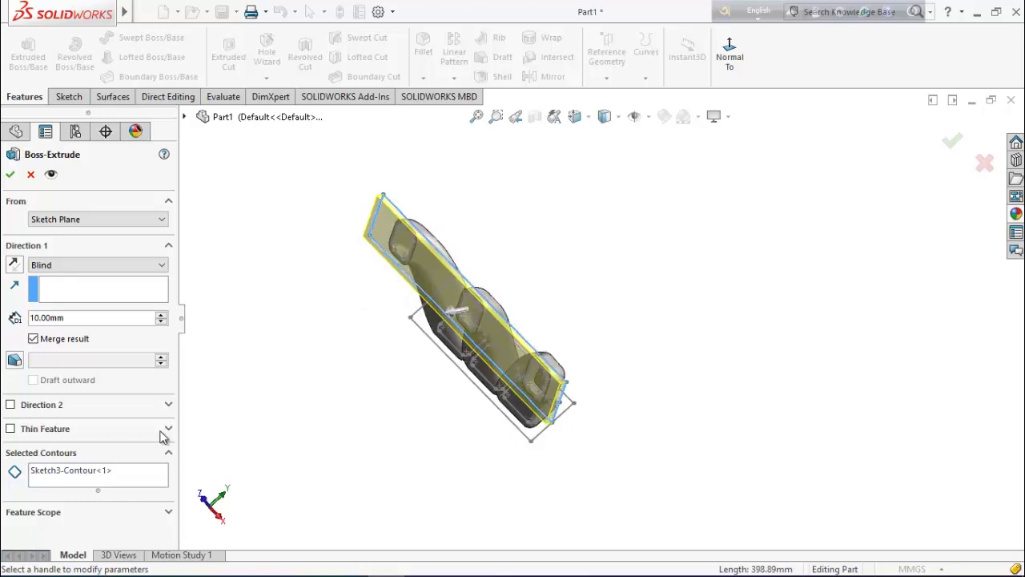
right_click(126, 476)
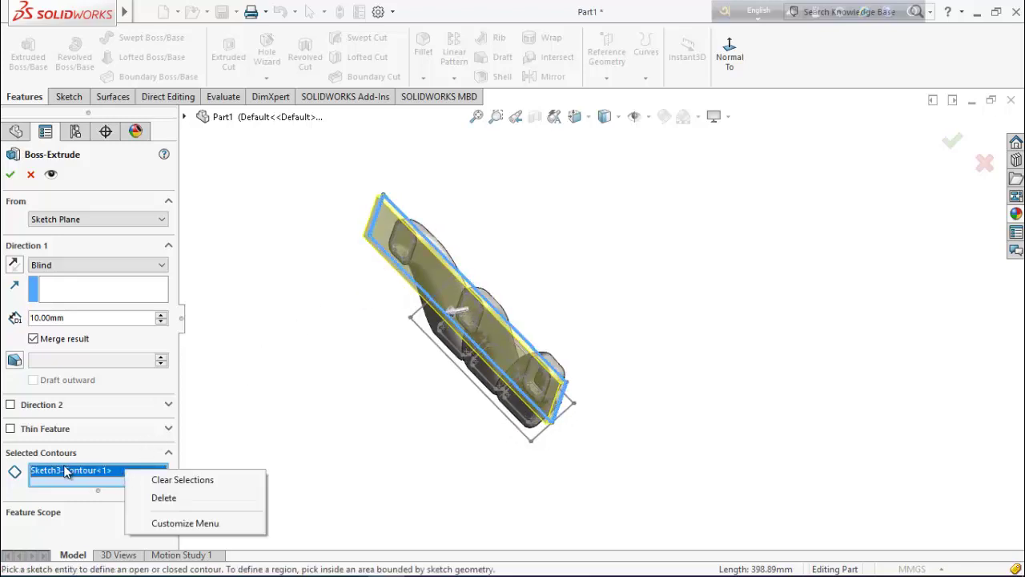
left_click(169, 484)
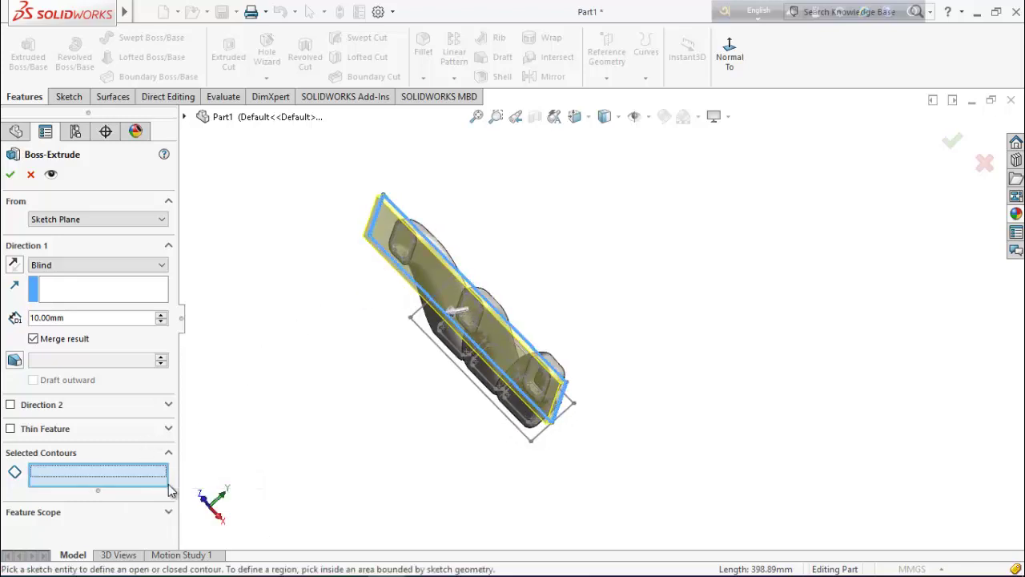
middle_click_drag(327, 395, 238, 376)
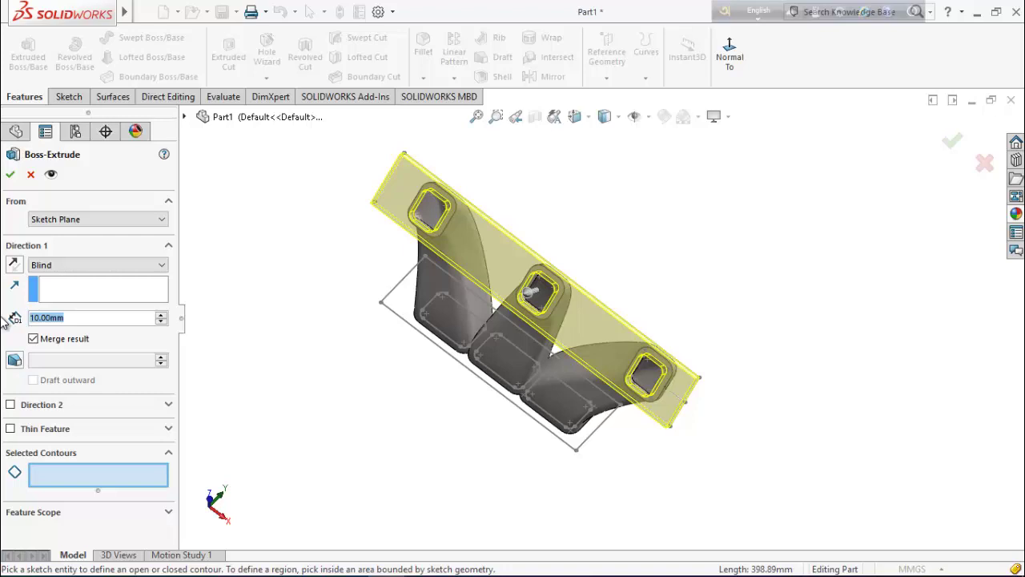
type("3/8in")
key("Return")
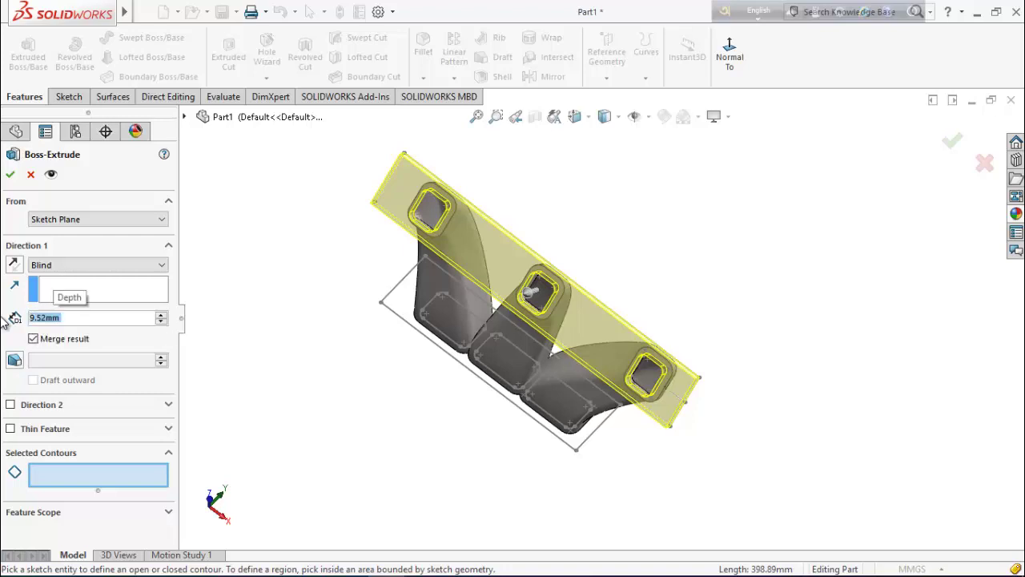
left_click(33, 339)
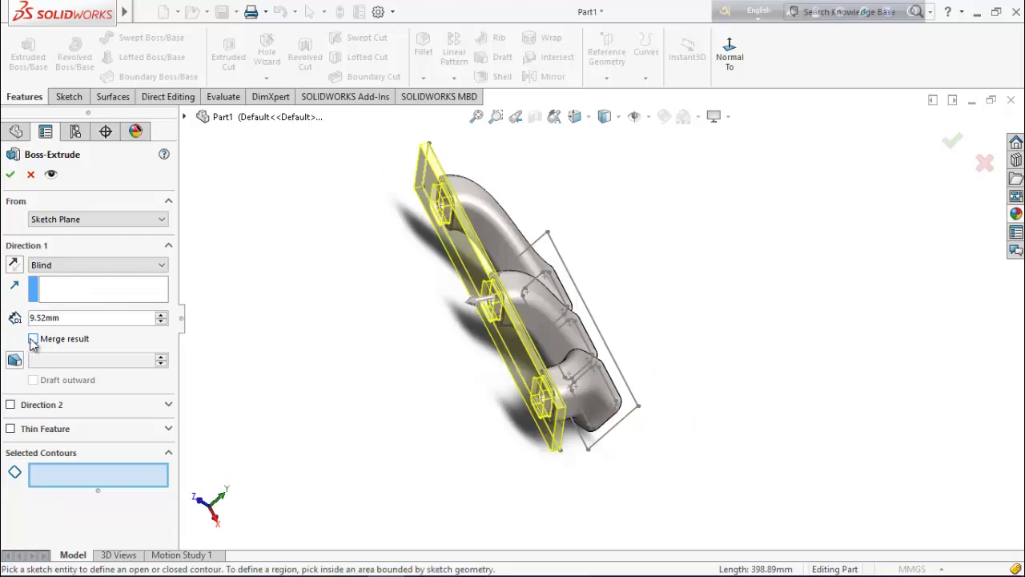
left_click(10, 174)
middle_click_drag(341, 355, 328, 152)
Extrude Sketch2 50.8 mm deep as a separate block, with the preselected contour cleared
left_click(28, 49)
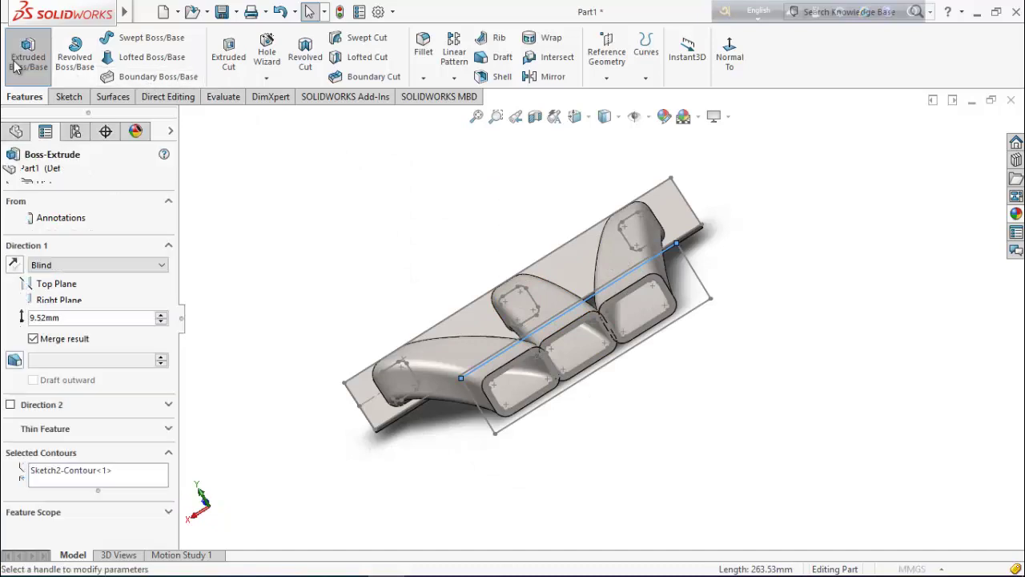
middle_click_drag(346, 294, 366, 315)
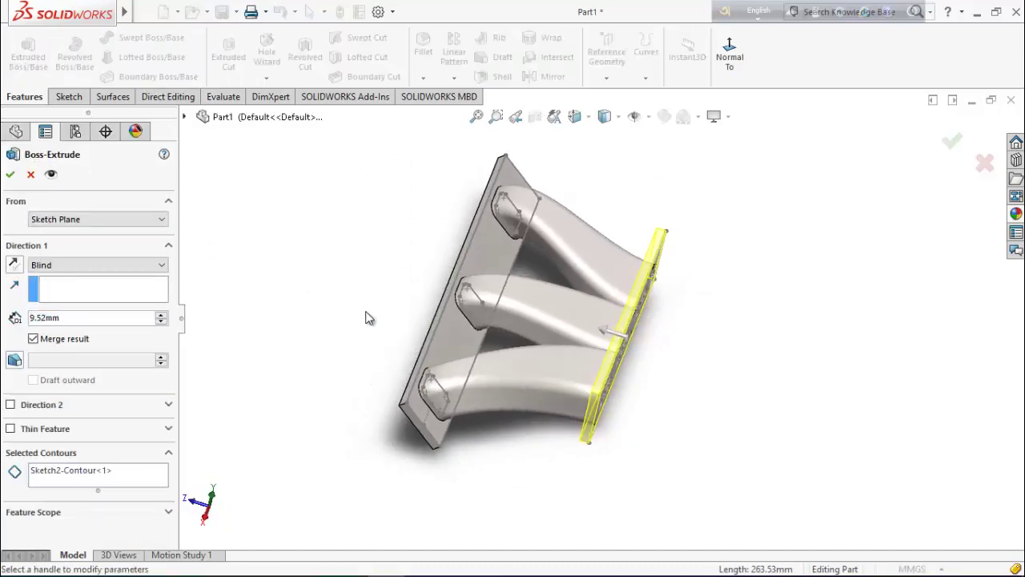
left_click(33, 339)
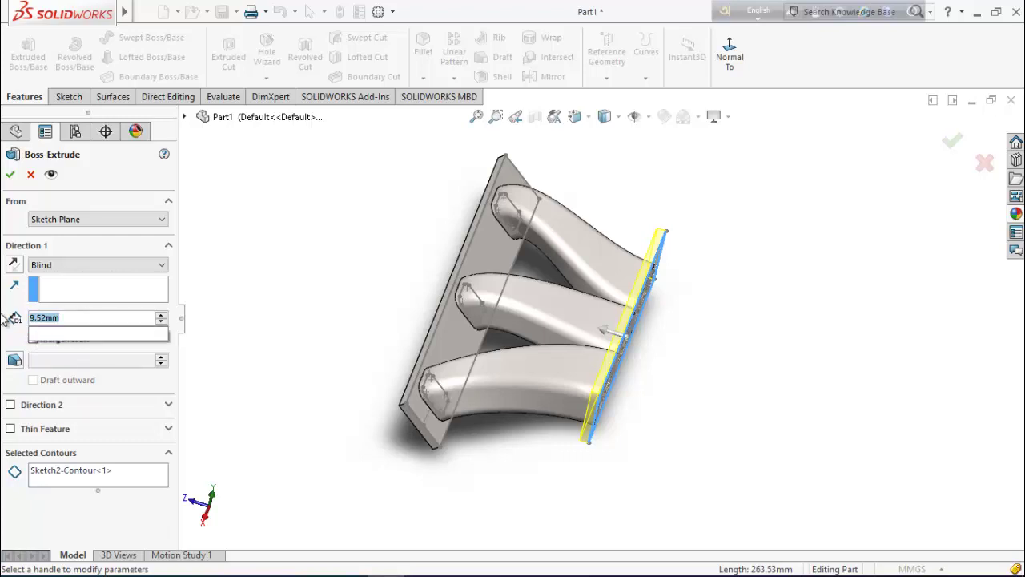
type("50.")
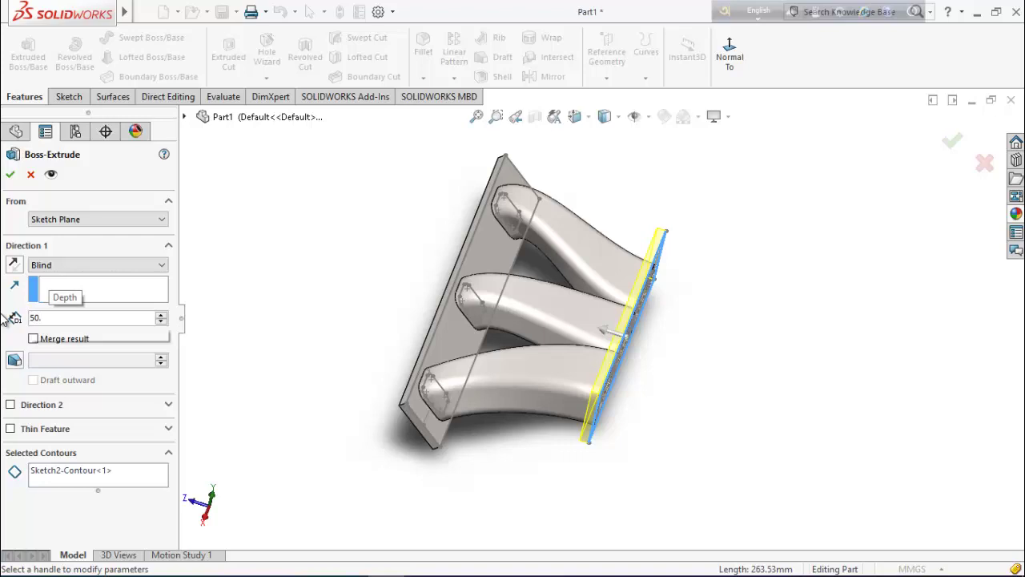
type("8")
key("Return")
right_click(84, 471)
left_click(121, 483)
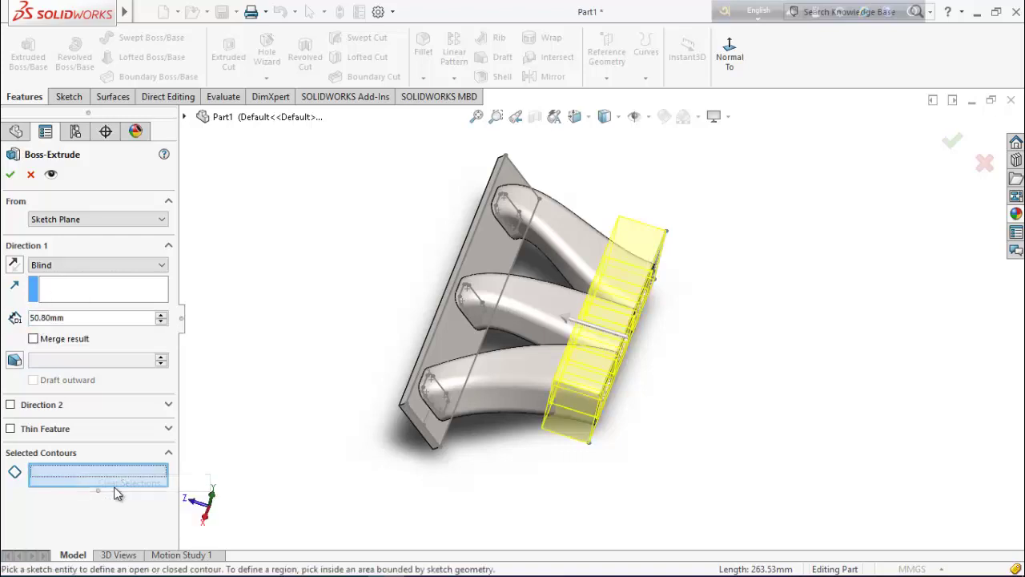
mouse_move(615, 517)
middle_mouse_down()
mouse_move(496, 451)
mouse_move(474, 481)
middle_mouse_up()
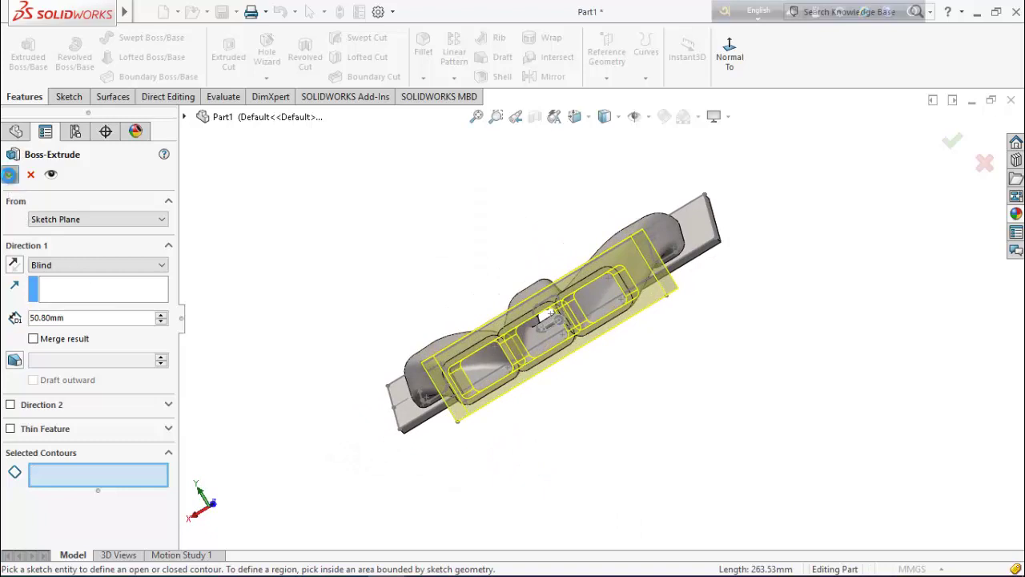
left_click(8, 175)
middle_click_drag(257, 322, 184, 350)
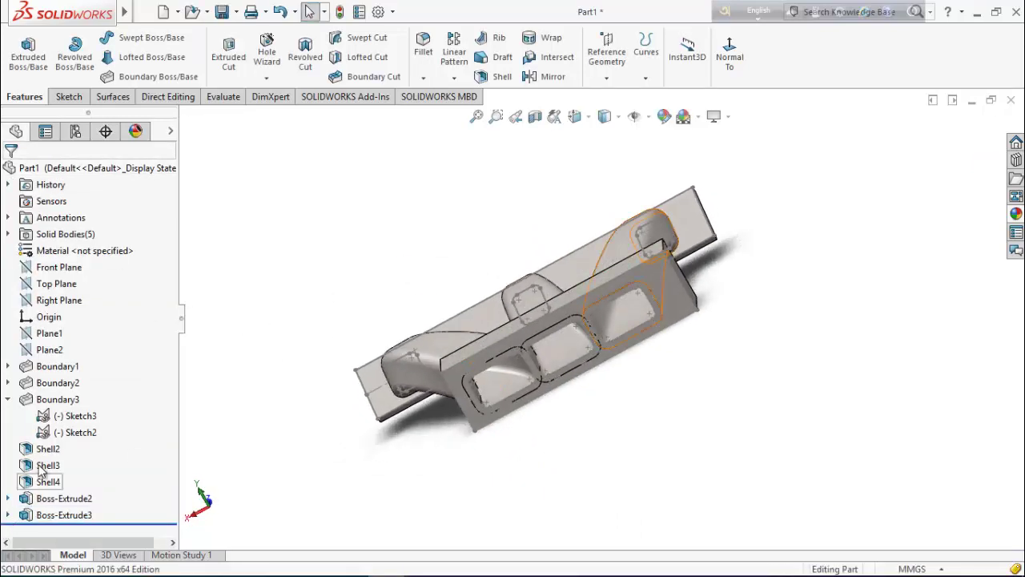
Hide Sketch3 from the model
right_click(78, 431)
left_click(90, 321)
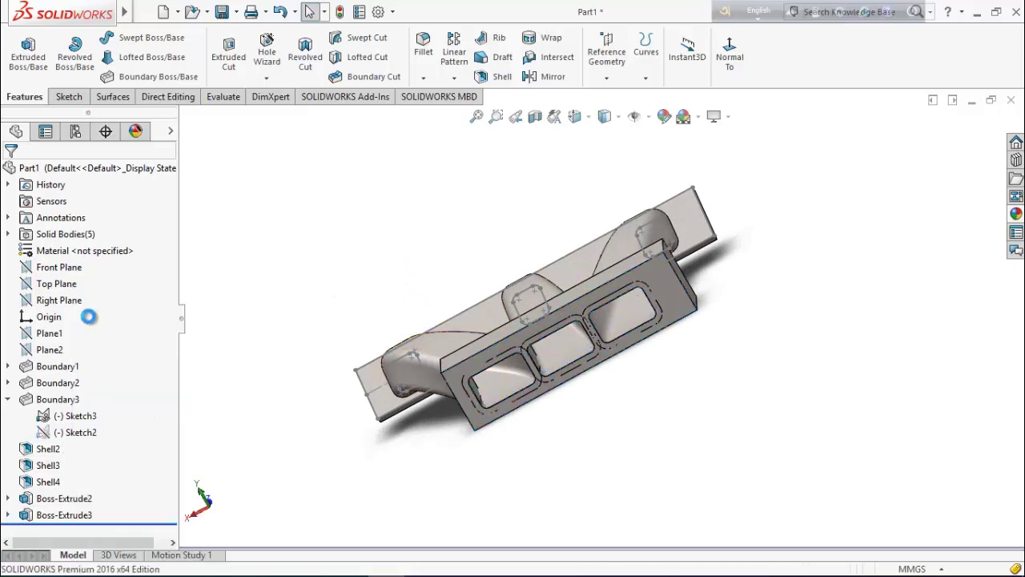
right_click(68, 415)
left_click(78, 329)
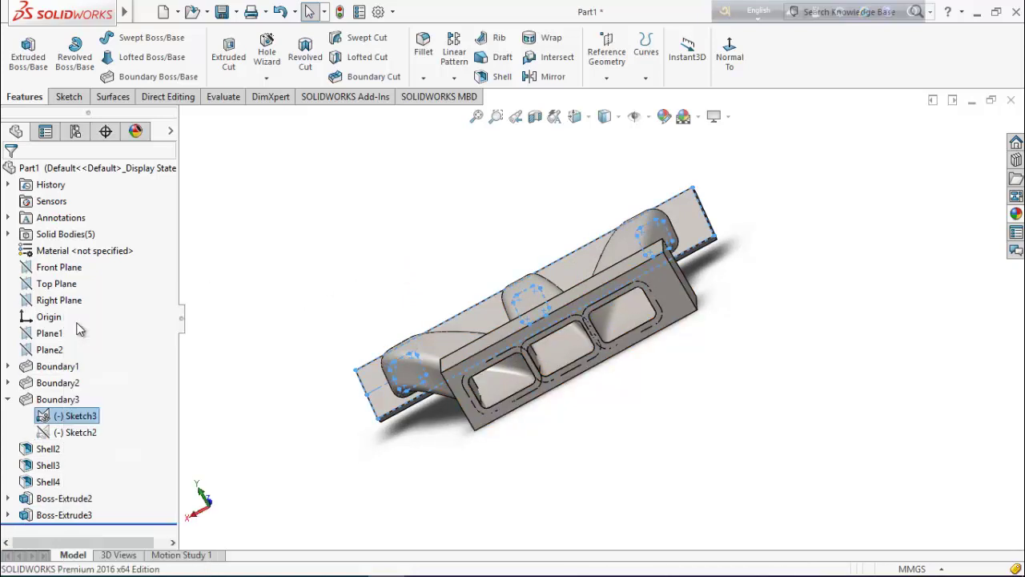
right_click(67, 415)
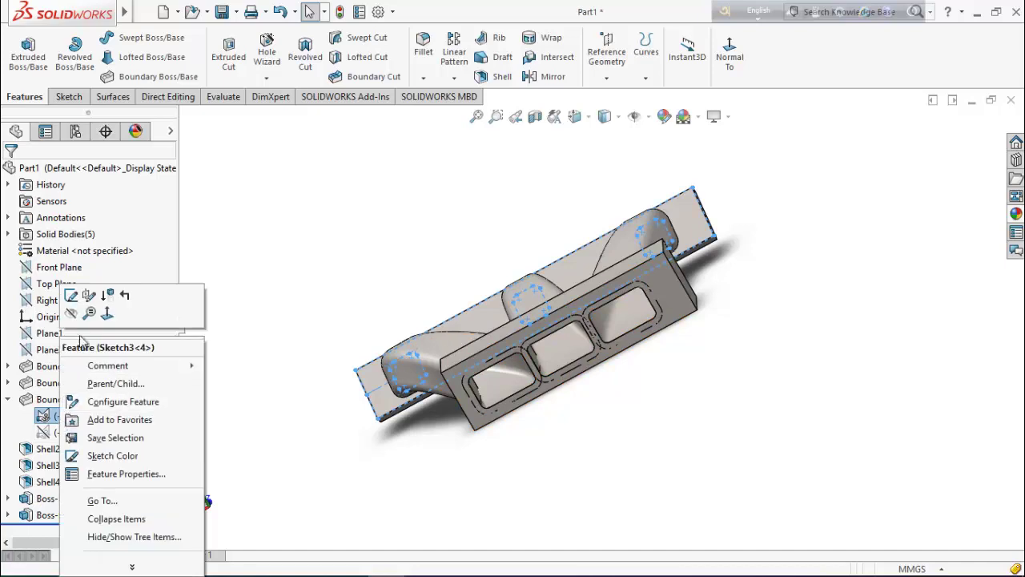
left_click(72, 316)
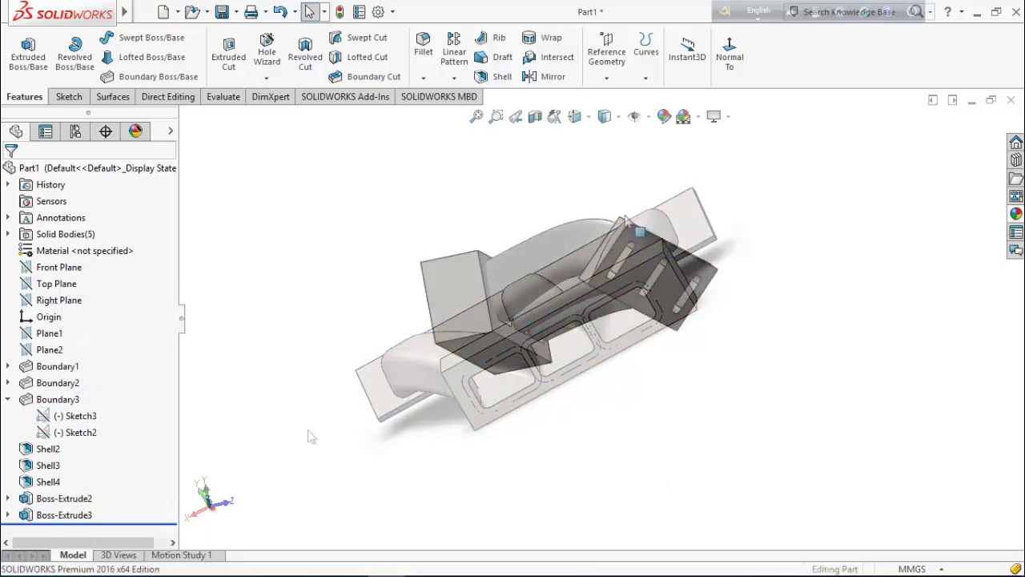
Fillet the outlet block's vertical edge with a 5 mm radius
left_click(423, 48)
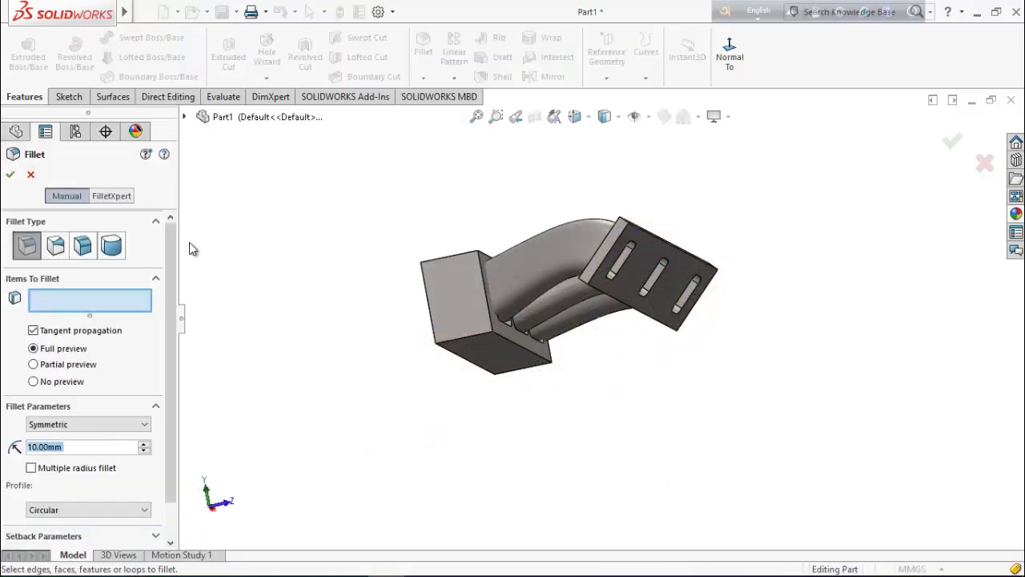
left_click(70, 302)
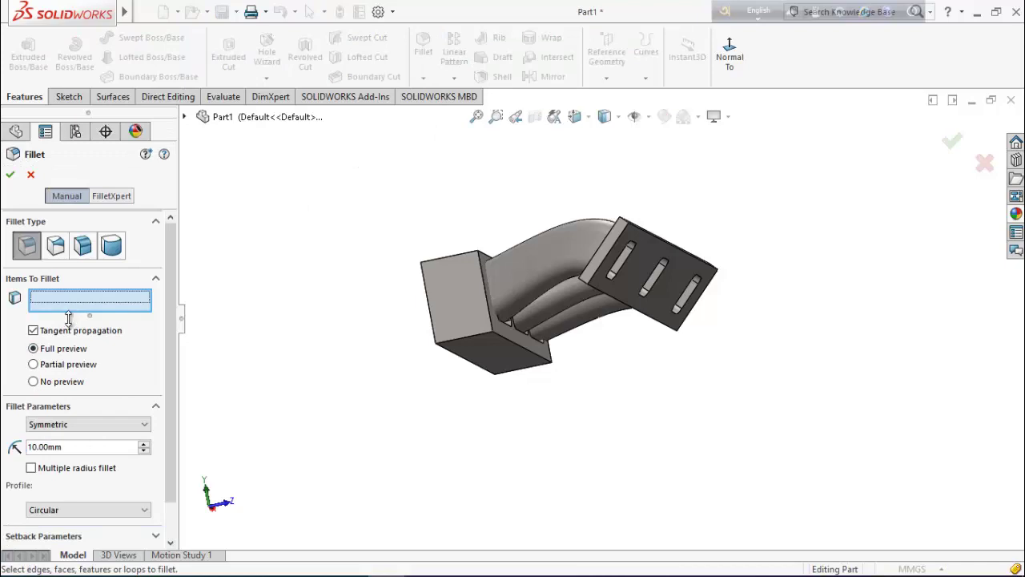
left_click(92, 446)
type("5")
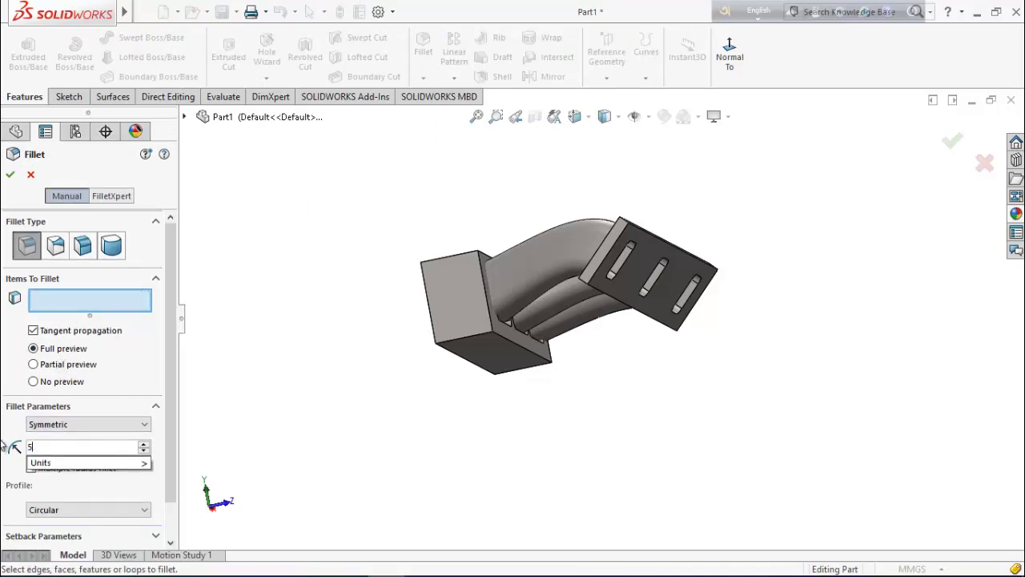
key("Return")
middle_click_drag(472, 289, 513, 274)
left_click(513, 274)
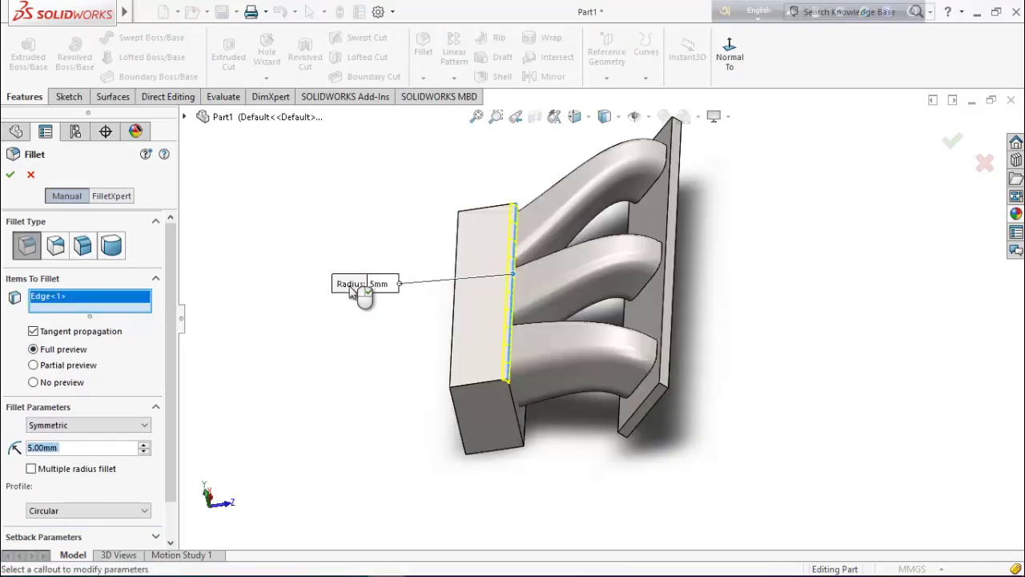
left_click(10, 175)
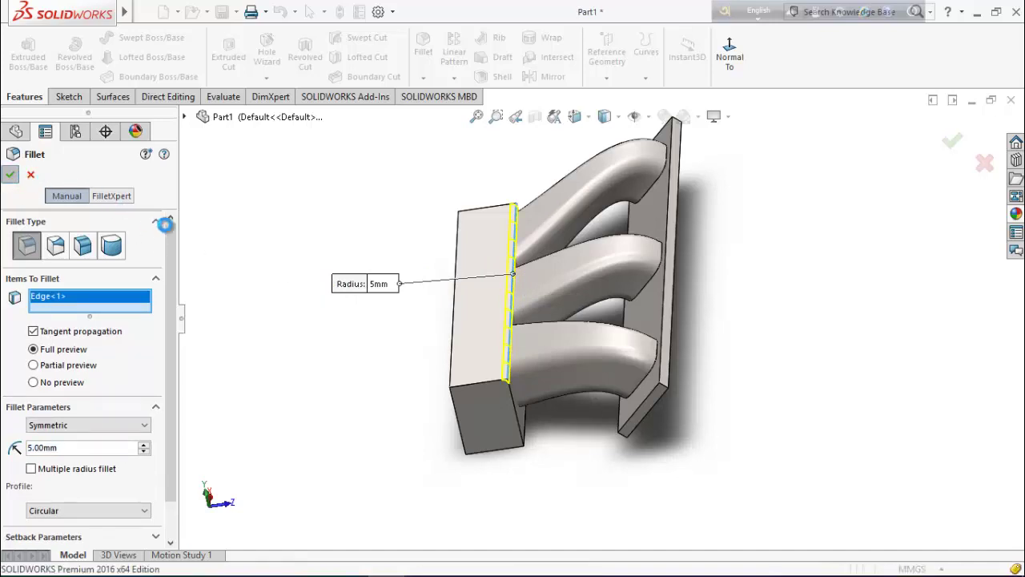
middle_click_drag(345, 285, 541, 377)
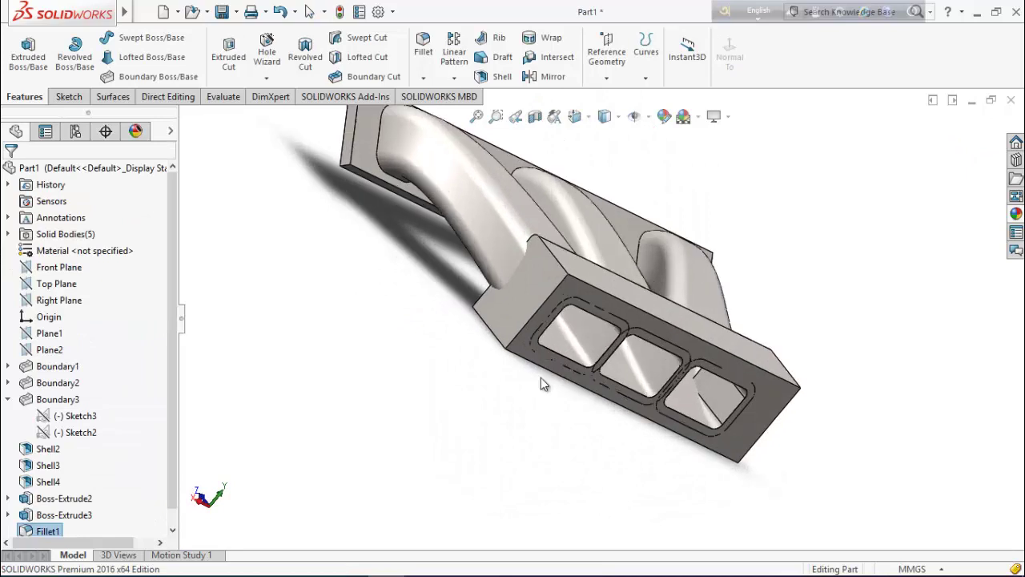
Round the block's left and right top end edges with 15 mm fillets
left_click(423, 49)
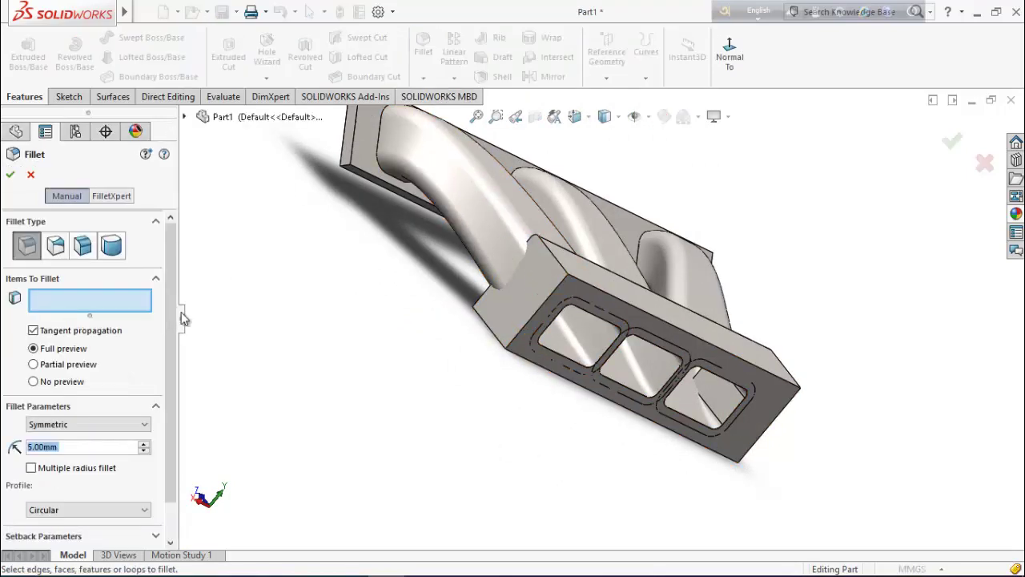
left_click(143, 443)
middle_click_drag(411, 331, 428, 347)
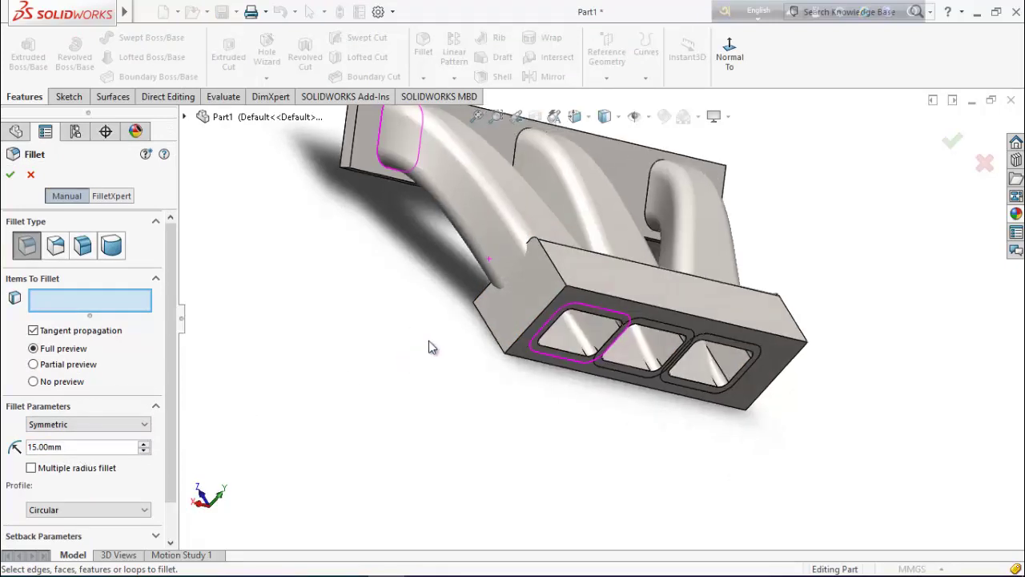
left_click(552, 269)
middle_click_drag(553, 269, 711, 258)
left_click(716, 258)
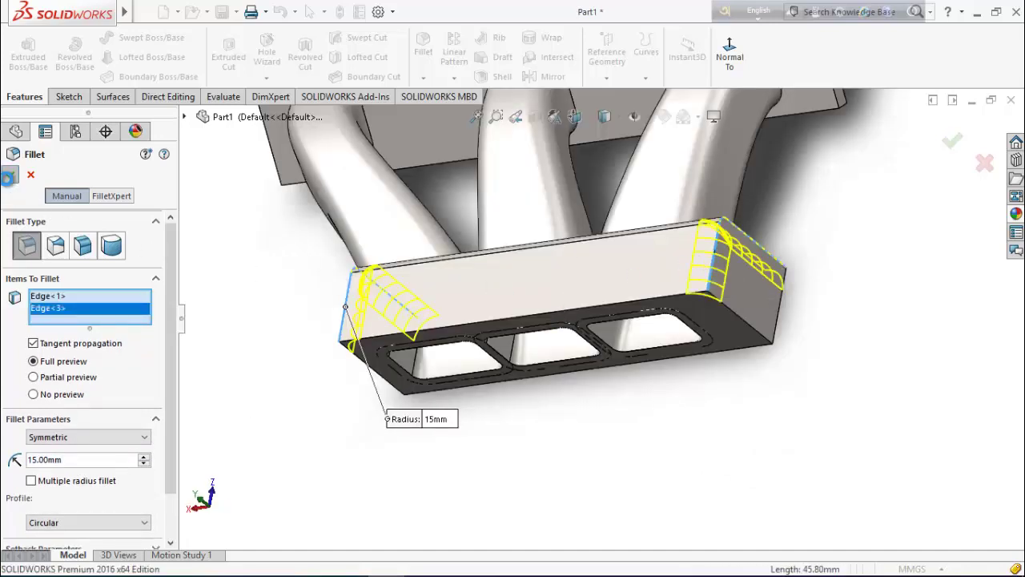
left_click(9, 174)
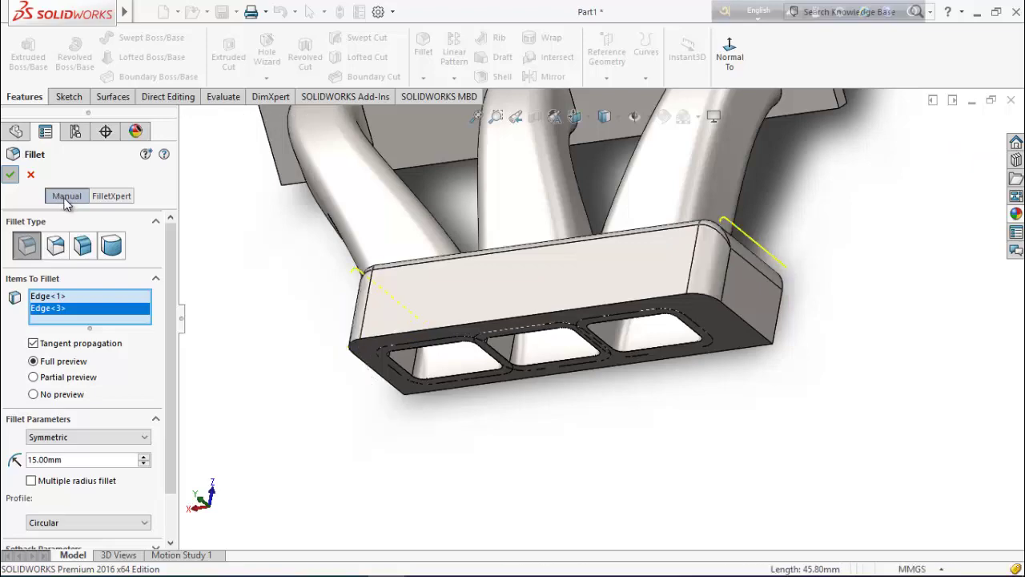
middle_click_drag(285, 357, 392, 370)
key("f")
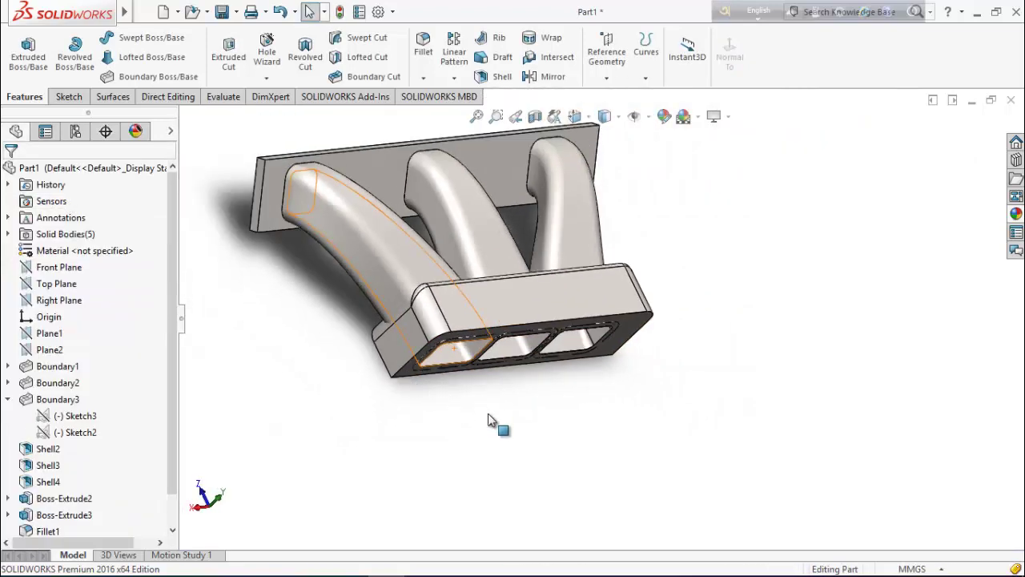
middle_click_drag(489, 419, 533, 281)
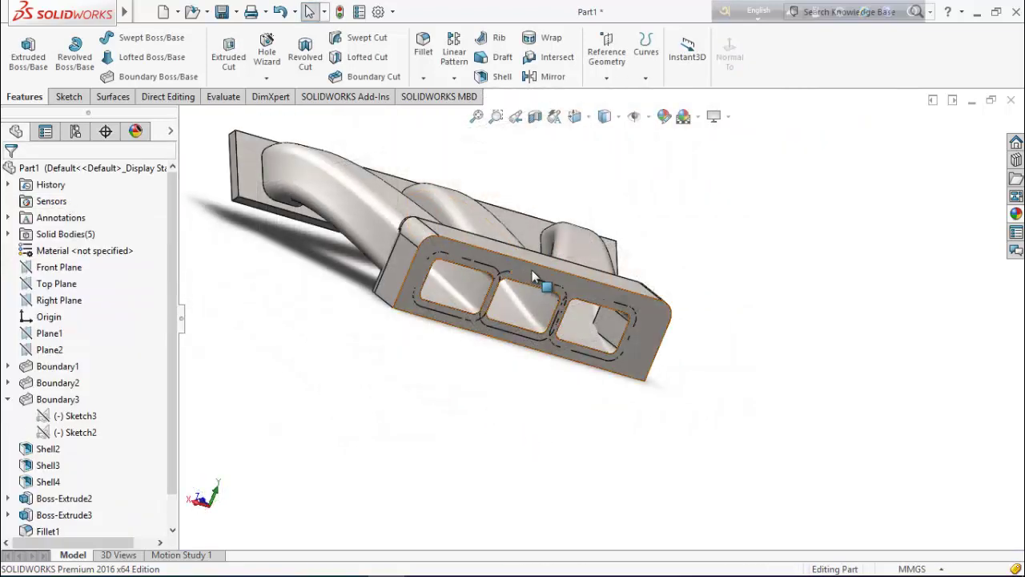
Sketch a vertical centerline from the block face's top edge downward, then exit the sketch
right_click(532, 277)
left_click(563, 152)
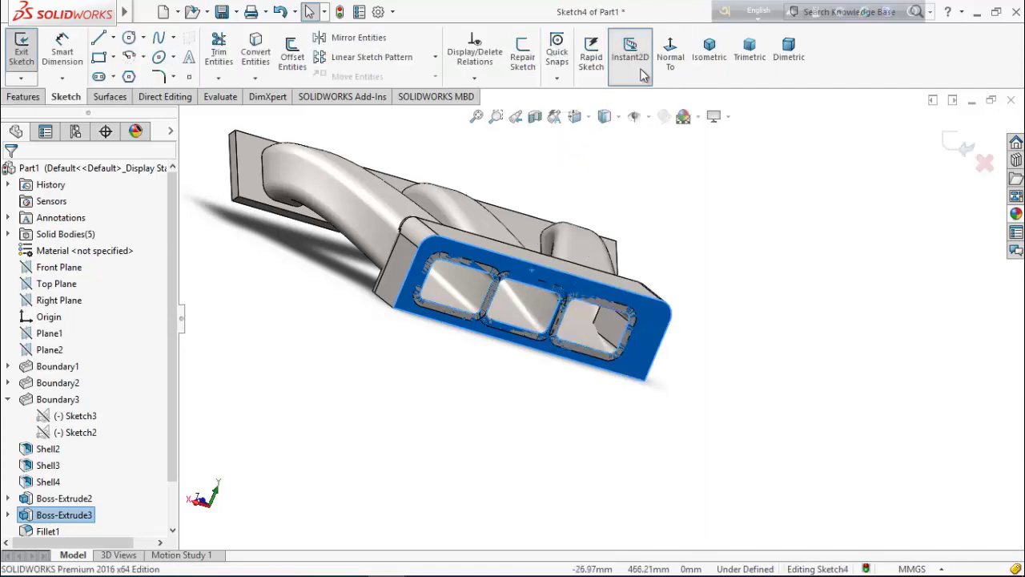
left_click(670, 55)
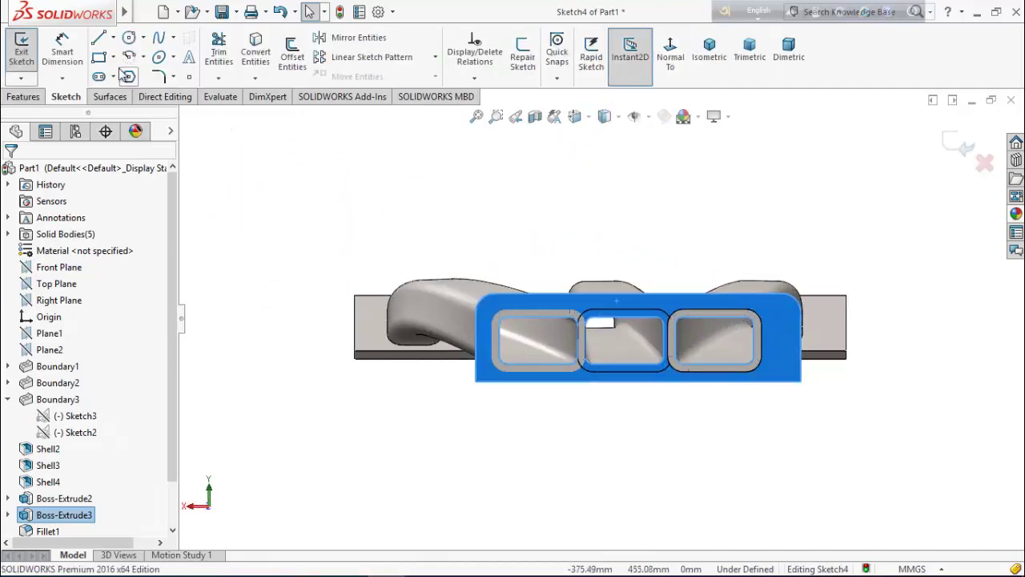
left_click(112, 38)
left_click(136, 75)
left_click(639, 295)
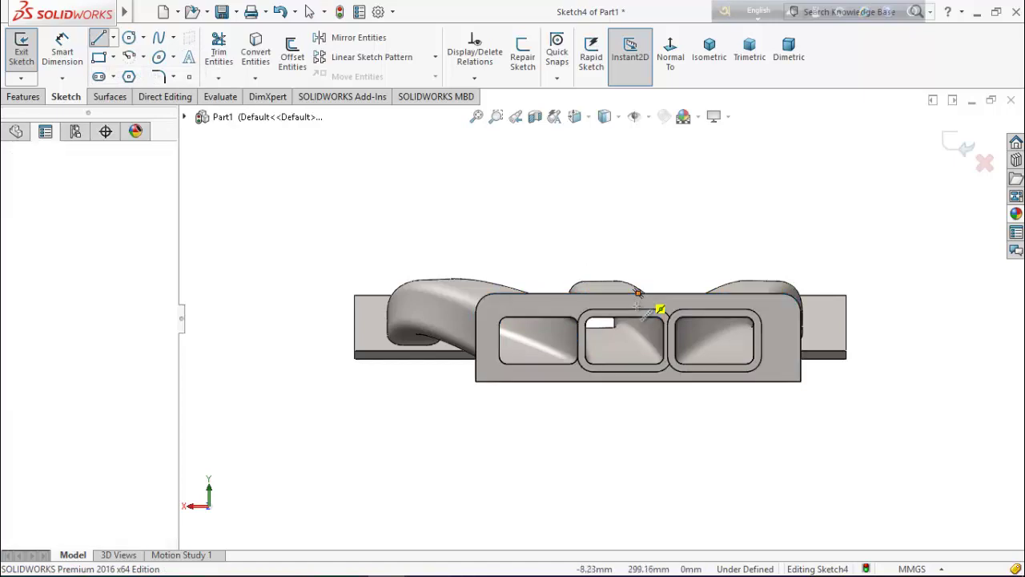
left_click(637, 394)
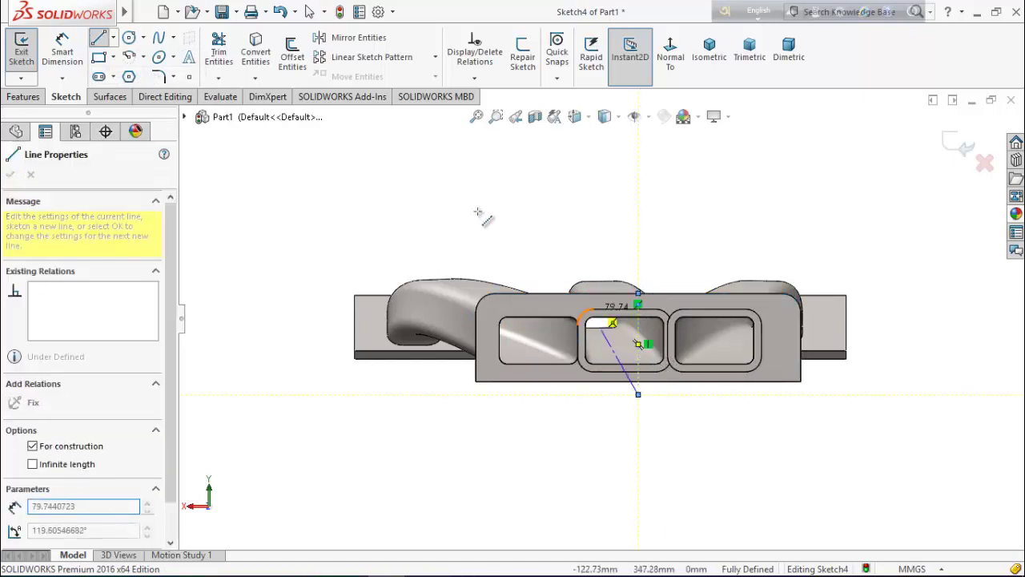
right_click(481, 211)
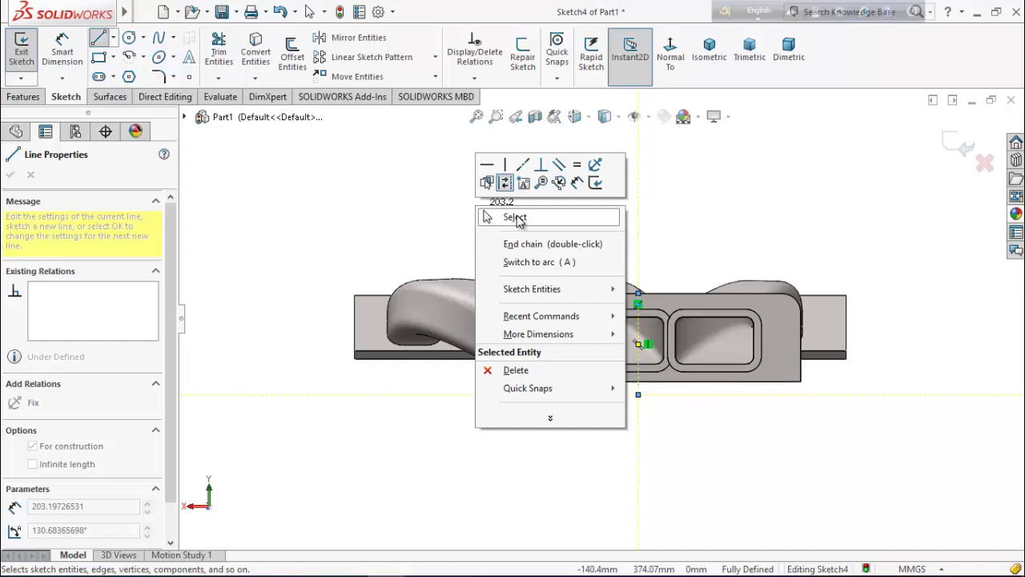
left_click(515, 216)
key("ctrl+b")
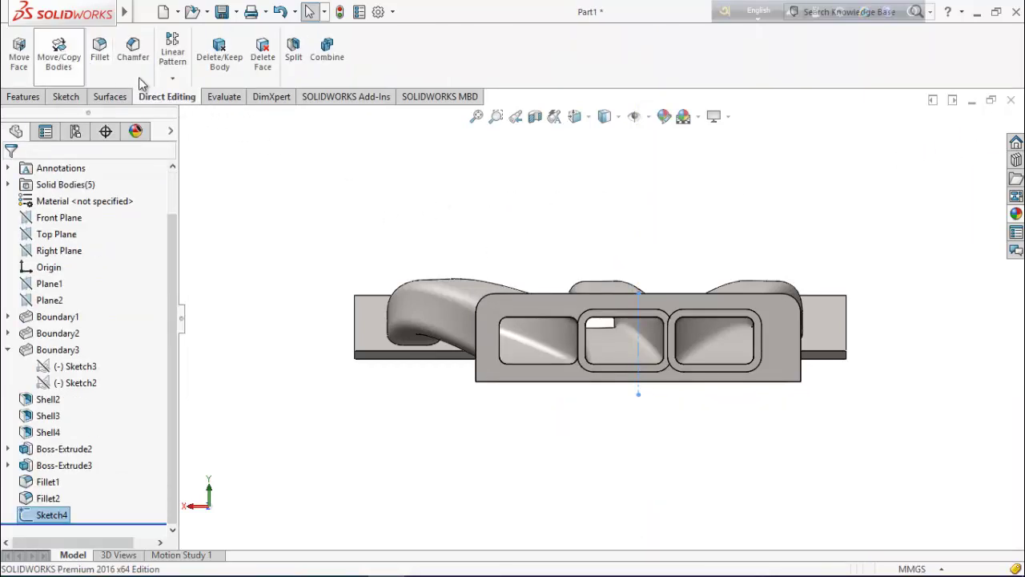
Set up a body copy of Shell2, Shell3, Fillet2, Boss-Extrude2 and Shell4
left_click(63, 67)
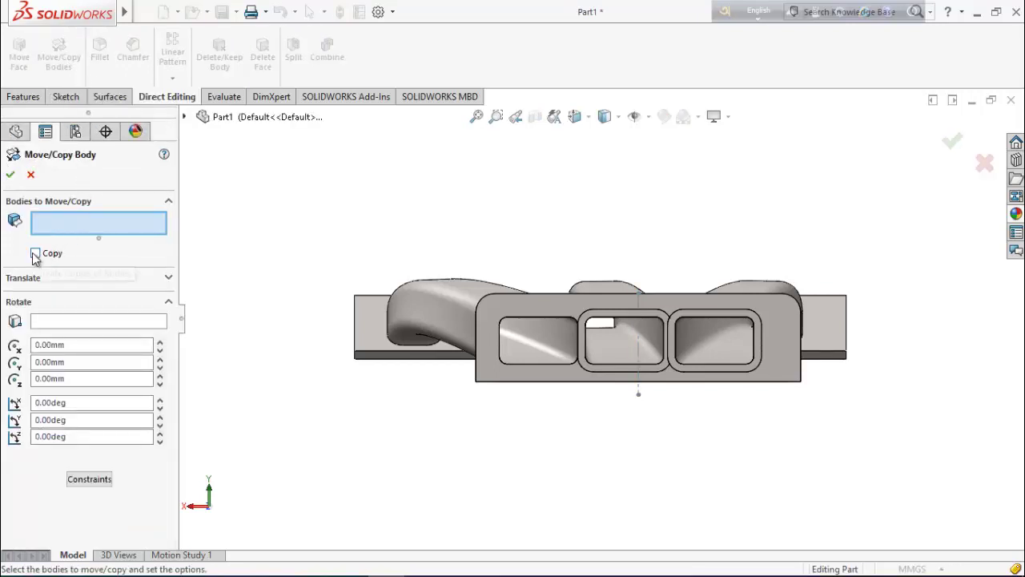
left_click(36, 254)
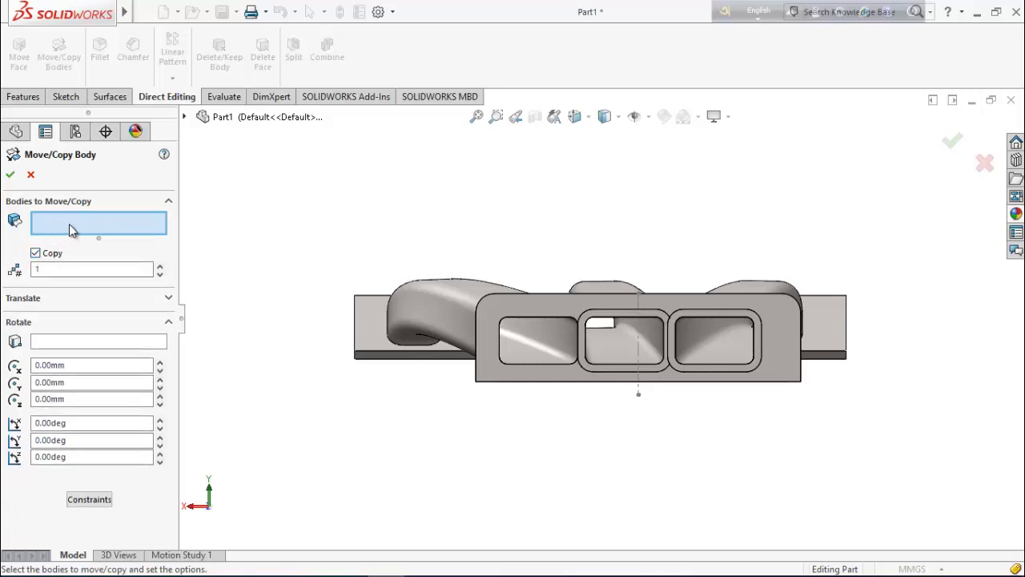
left_click(471, 304)
left_click(604, 287)
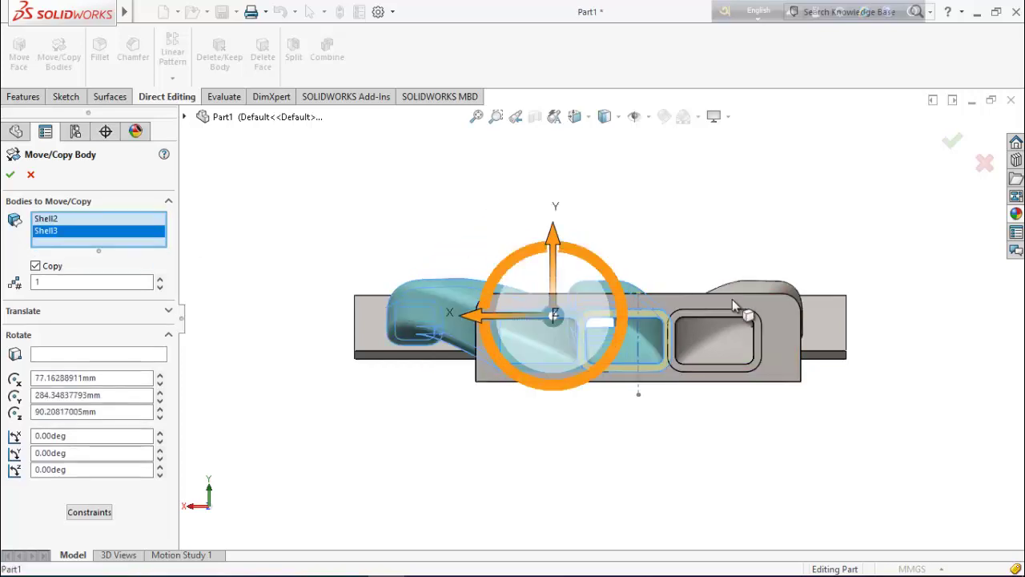
left_click(797, 306)
left_click(825, 328)
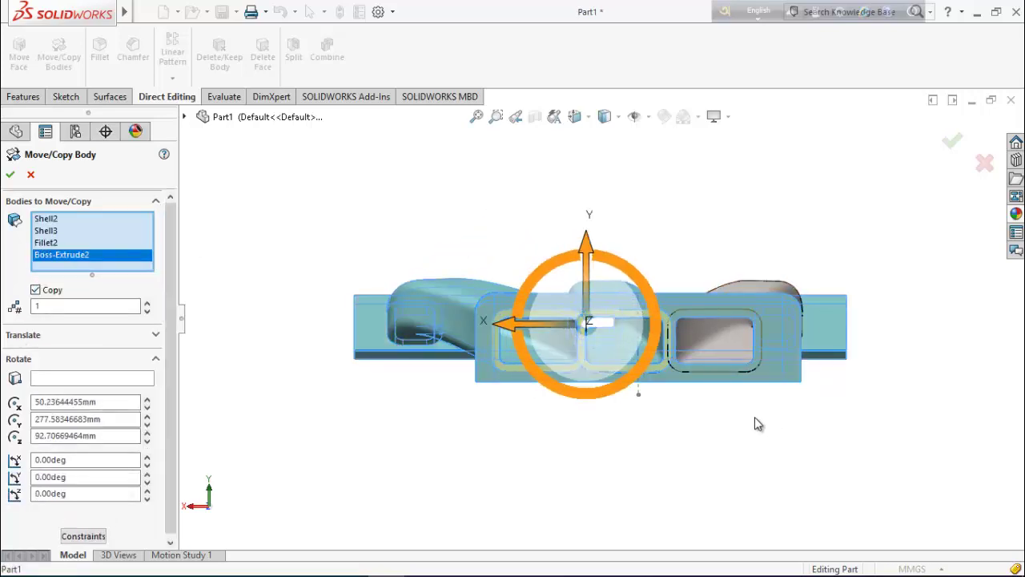
middle_click_drag(755, 422, 777, 305)
left_click(741, 278)
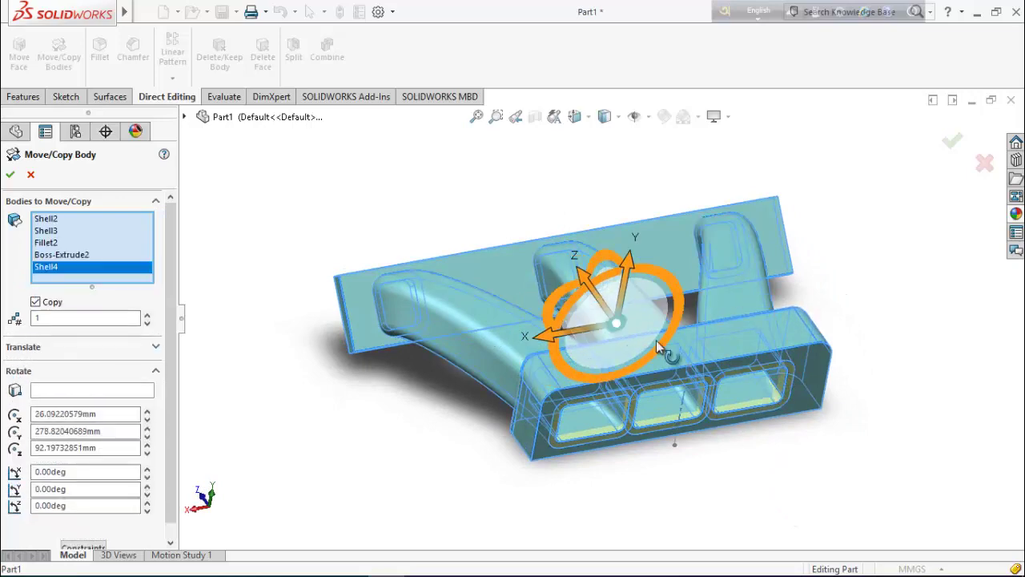
middle_click_drag(375, 425, 404, 360)
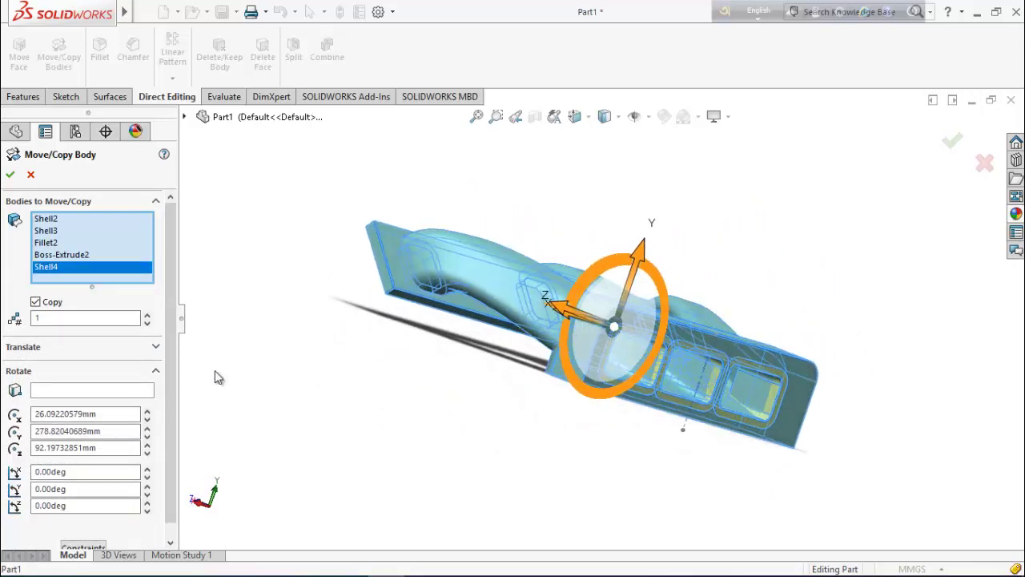
Rotate the copied bodies 180° about Sketch4's centerline and confirm
left_click(56, 393)
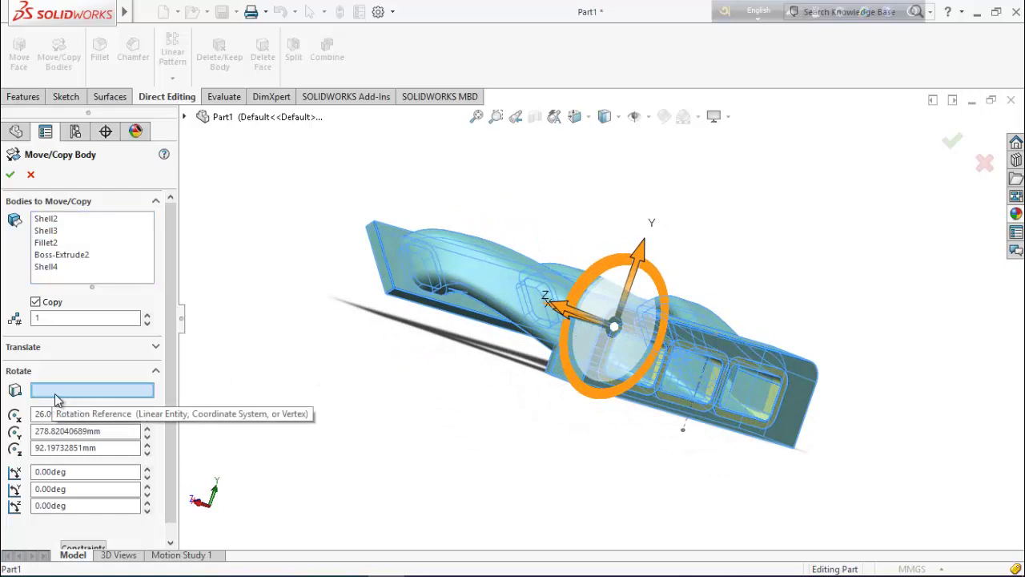
left_click(682, 431)
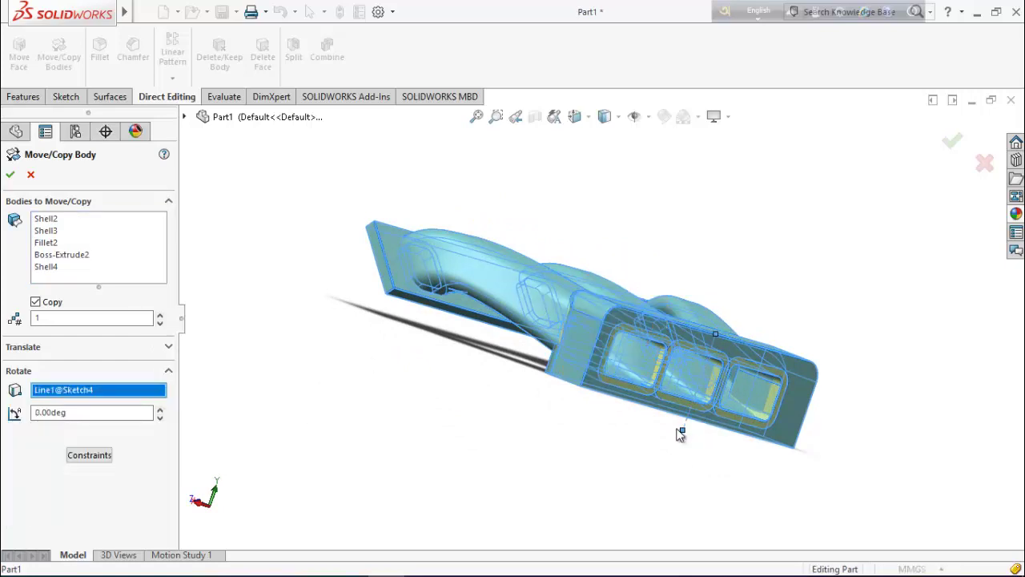
middle_click_drag(622, 448, 572, 460)
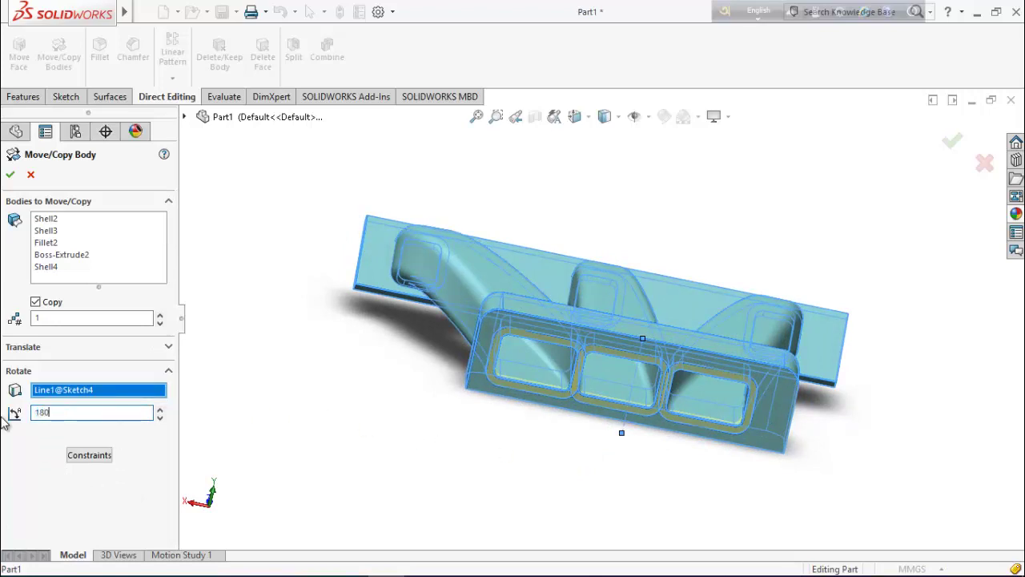
type("180")
key("Return")
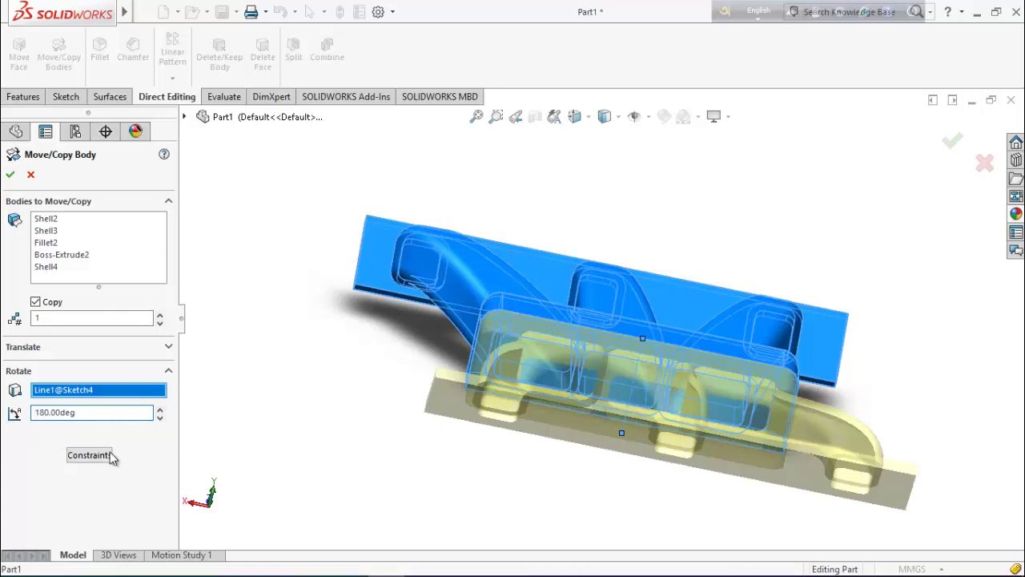
left_click(12, 174)
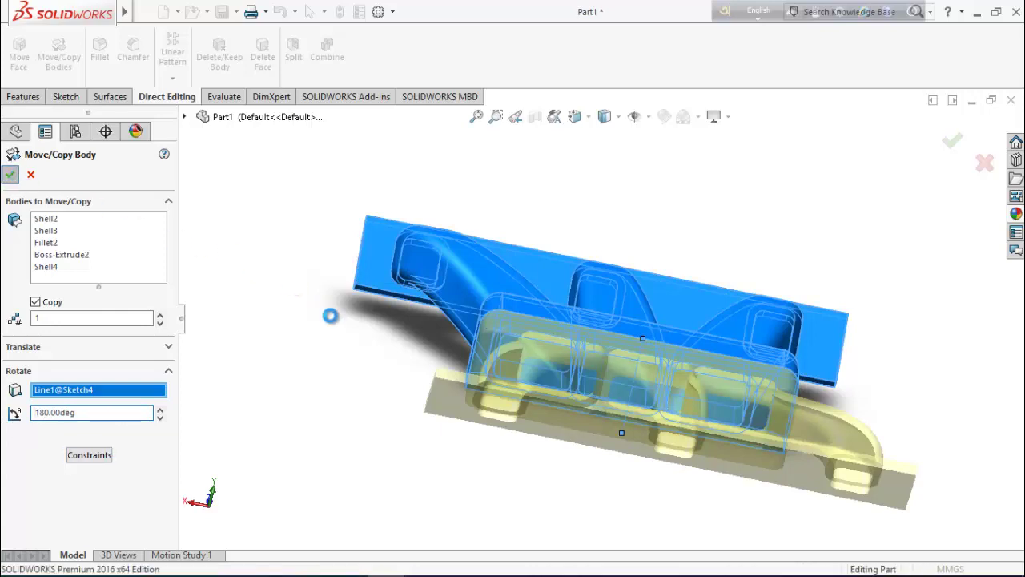
mouse_move(425, 373)
middle_mouse_down()
mouse_move(451, 373)
mouse_move(441, 339)
mouse_move(433, 344)
middle_mouse_up()
Hide the Sketch4 centerline sketch
right_click(48, 517)
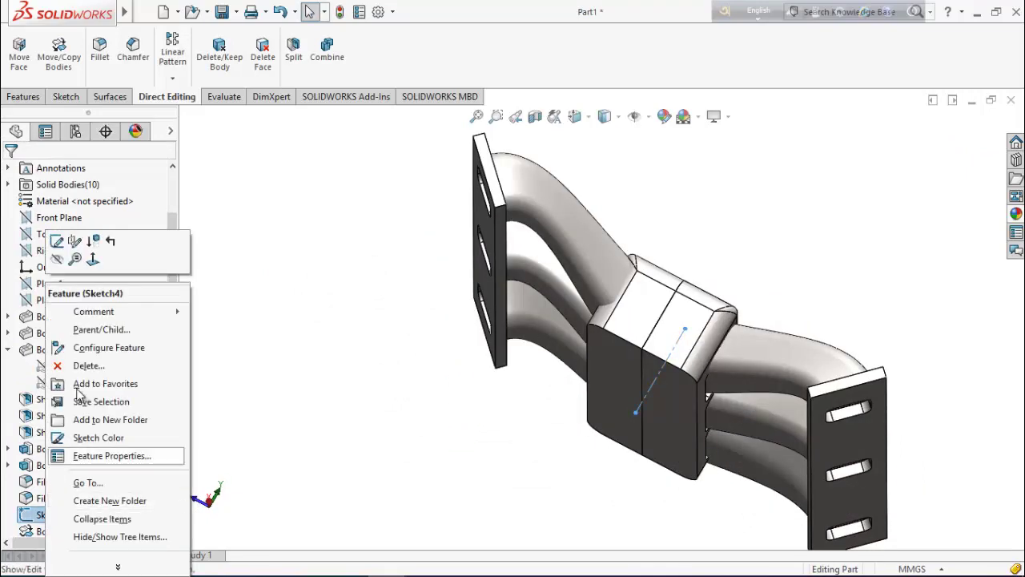
left_click(61, 260)
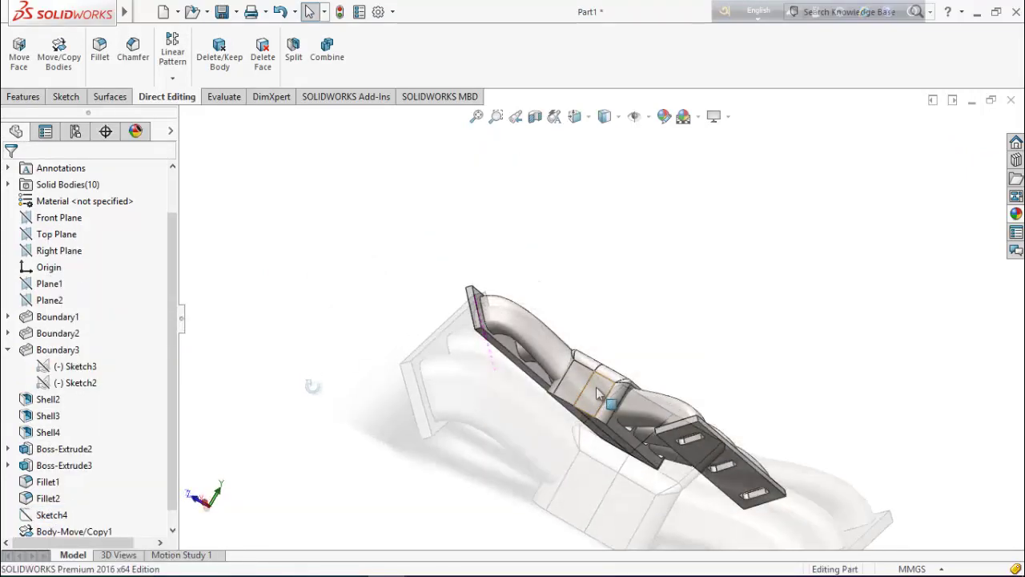
right_click(596, 408)
Draw a centre-radius circle of radius 35.80 on the face's midline in a new sketch
left_click(625, 125)
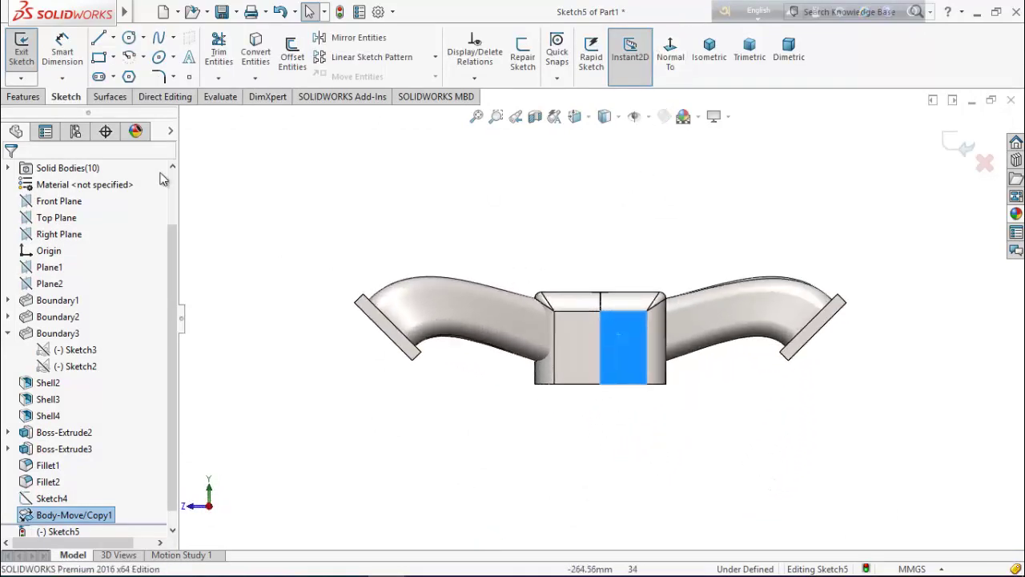
left_click(144, 40)
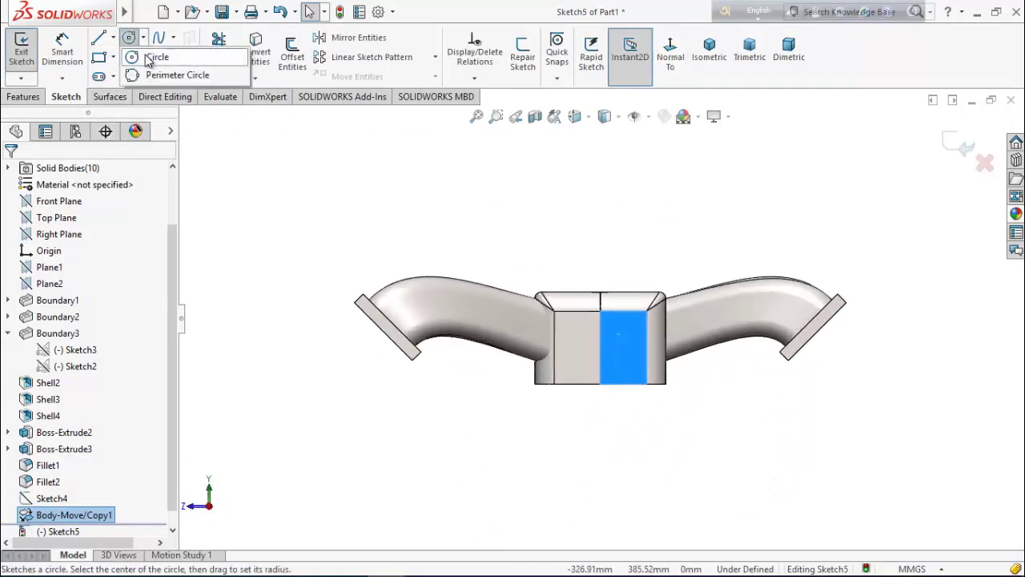
left_click(144, 60)
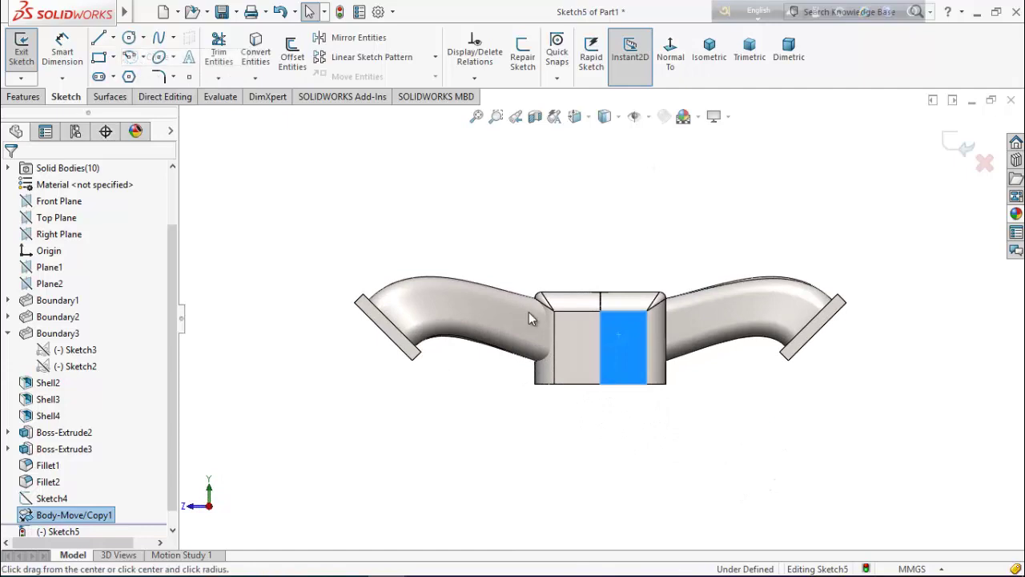
left_click(599, 351)
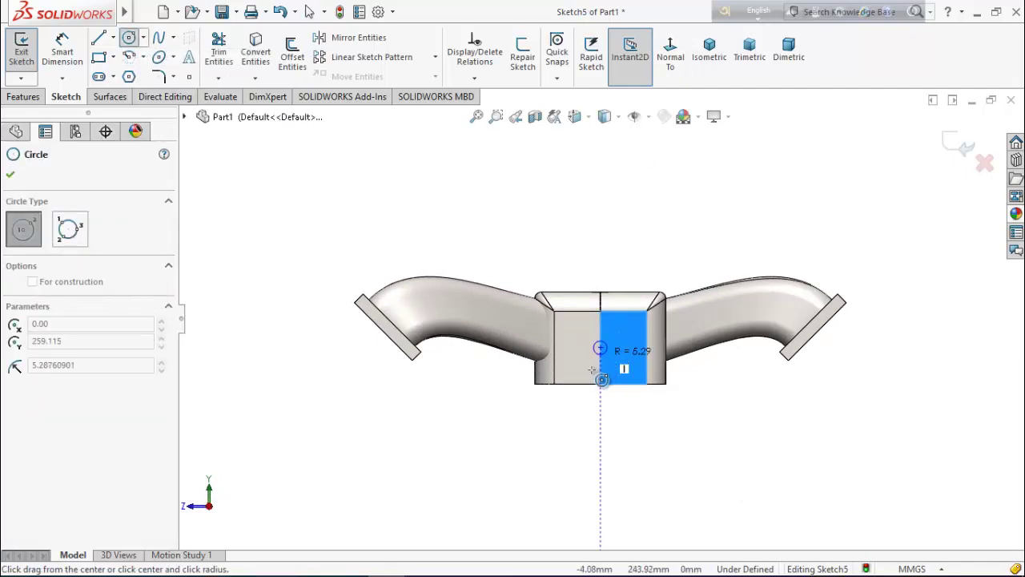
left_click(555, 347)
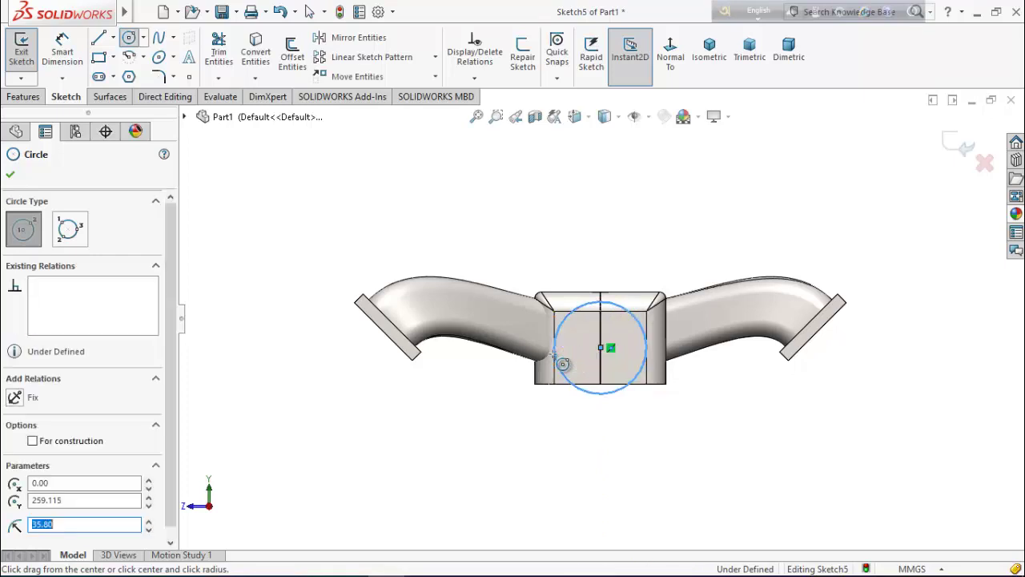
right_click(543, 395)
left_click(578, 401)
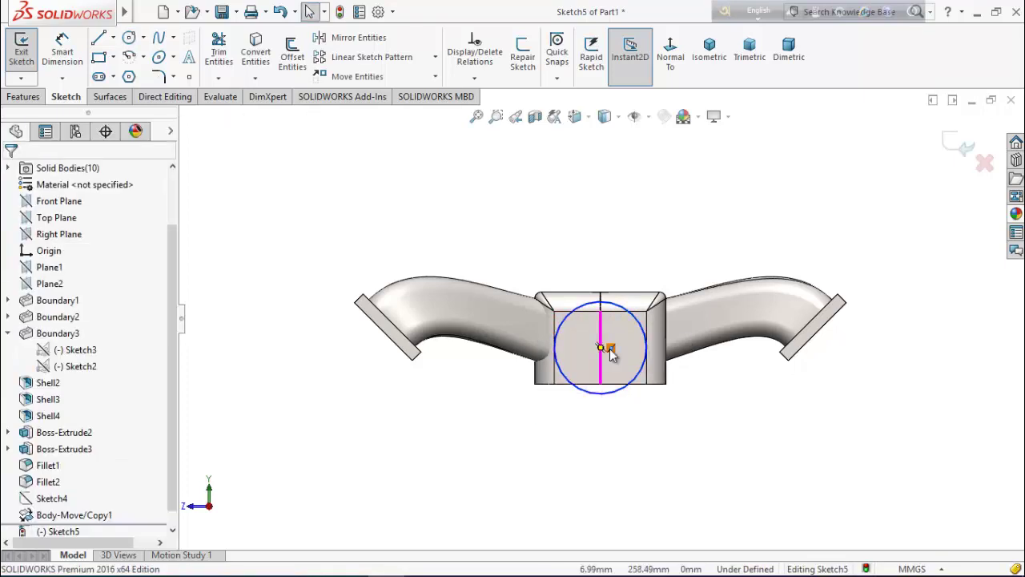
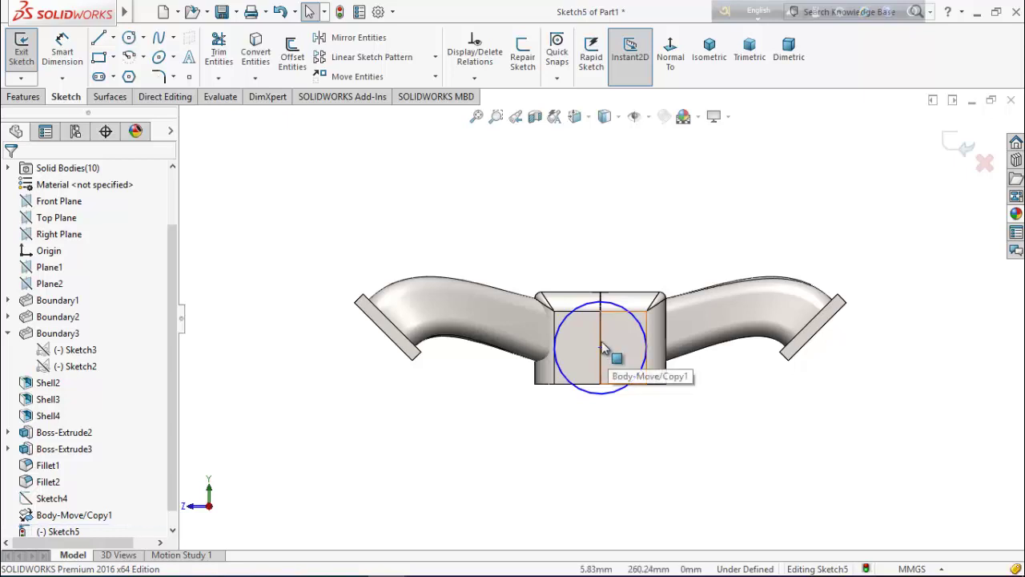
Dimension the sketch circle's diameter as 50.80 mm
left_click(71, 59)
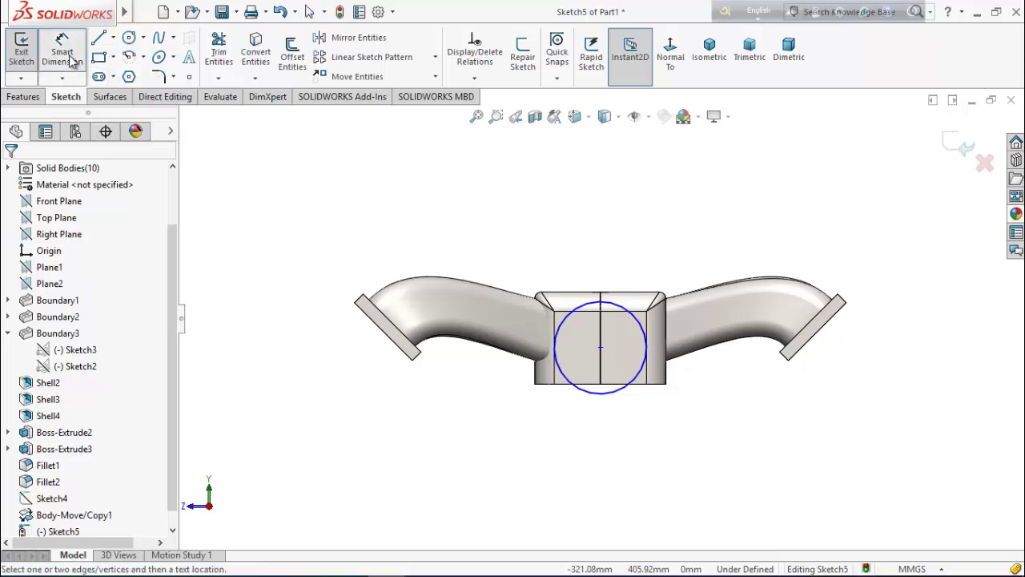
left_click(613, 300)
left_click(610, 260)
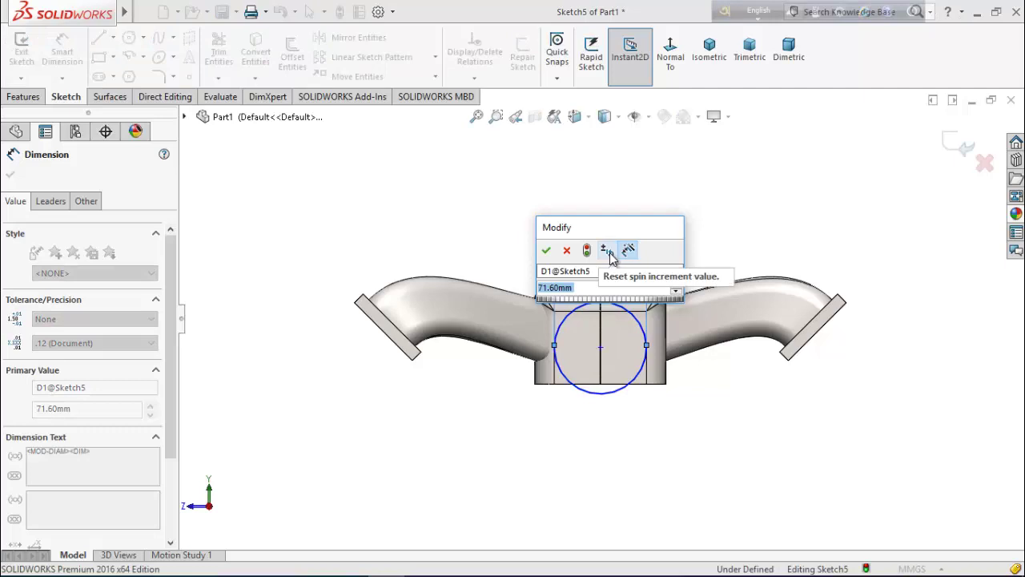
left_click(607, 250)
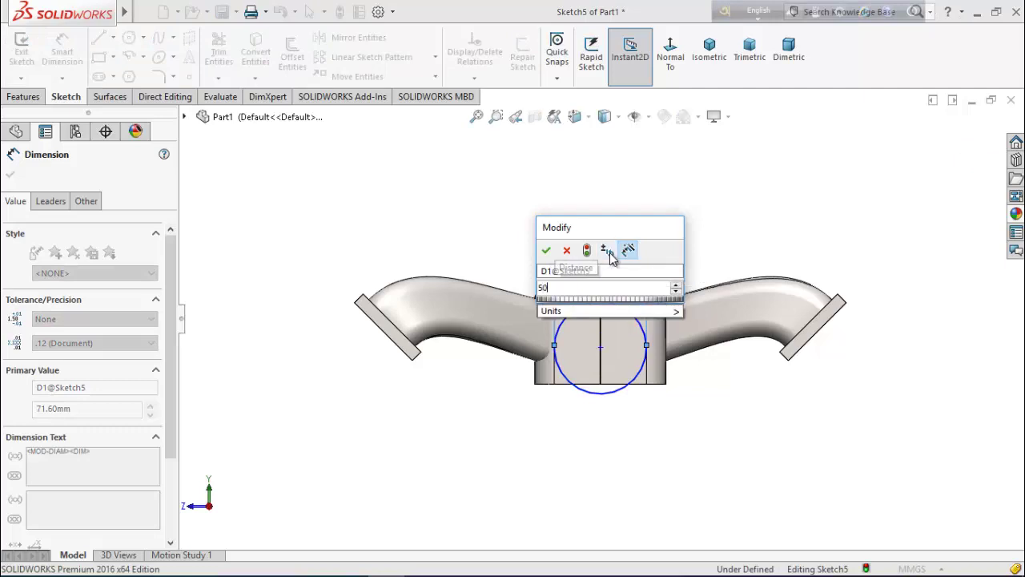
key("Return")
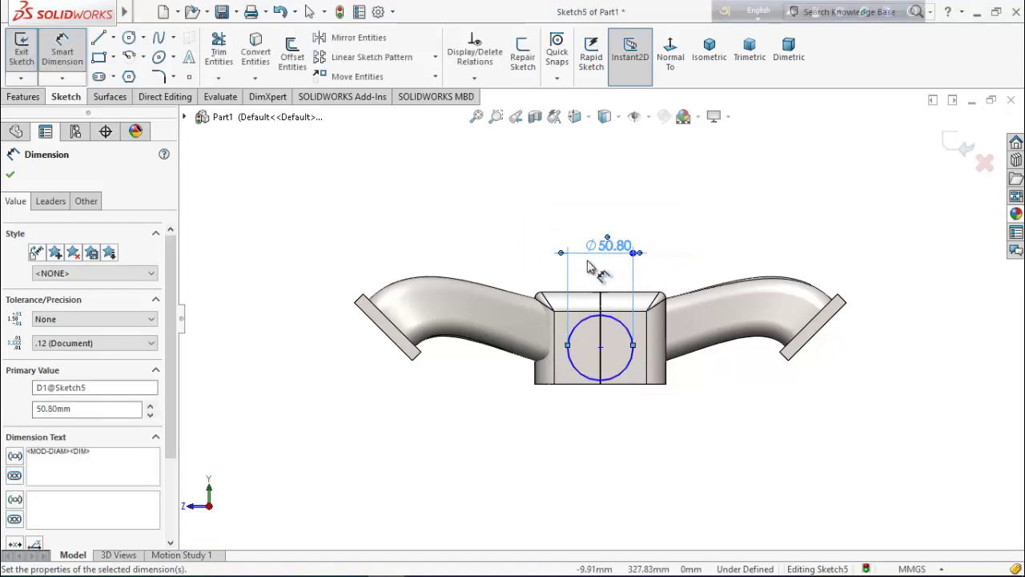
Place the circle's centre 43.60 mm above the collector's bottom edge
left_click(601, 347)
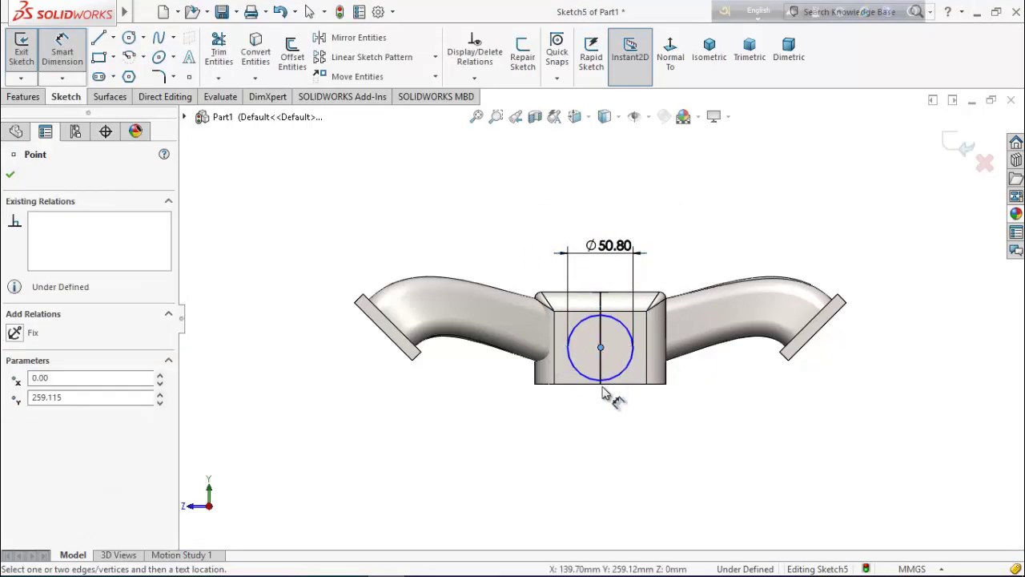
left_click(612, 385)
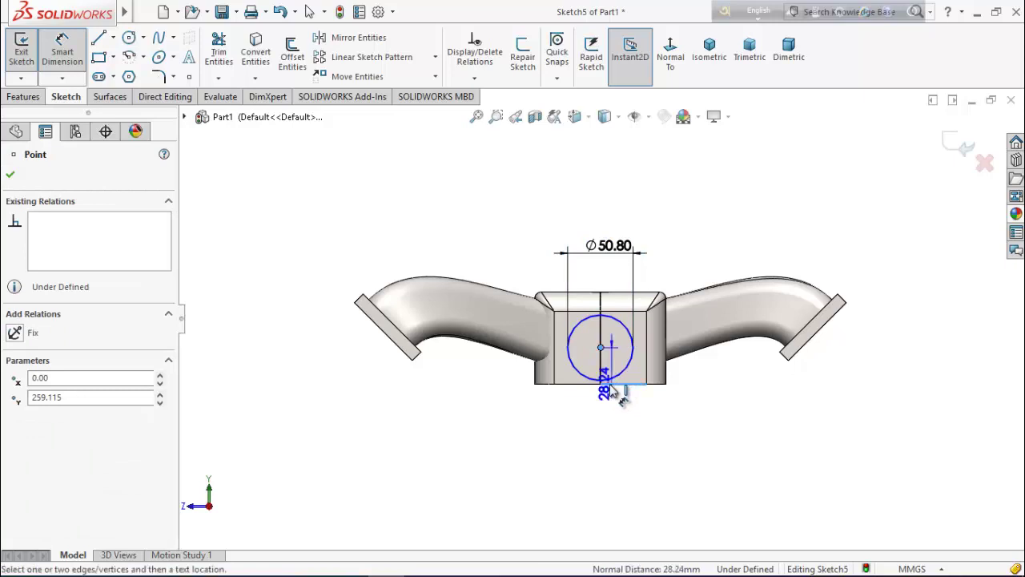
left_click(481, 390)
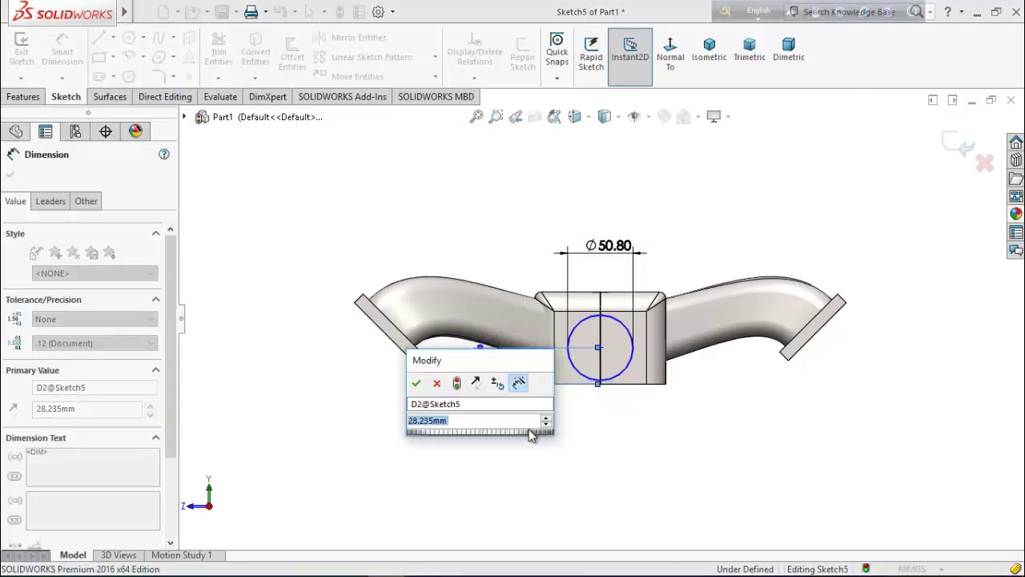
type("43.6")
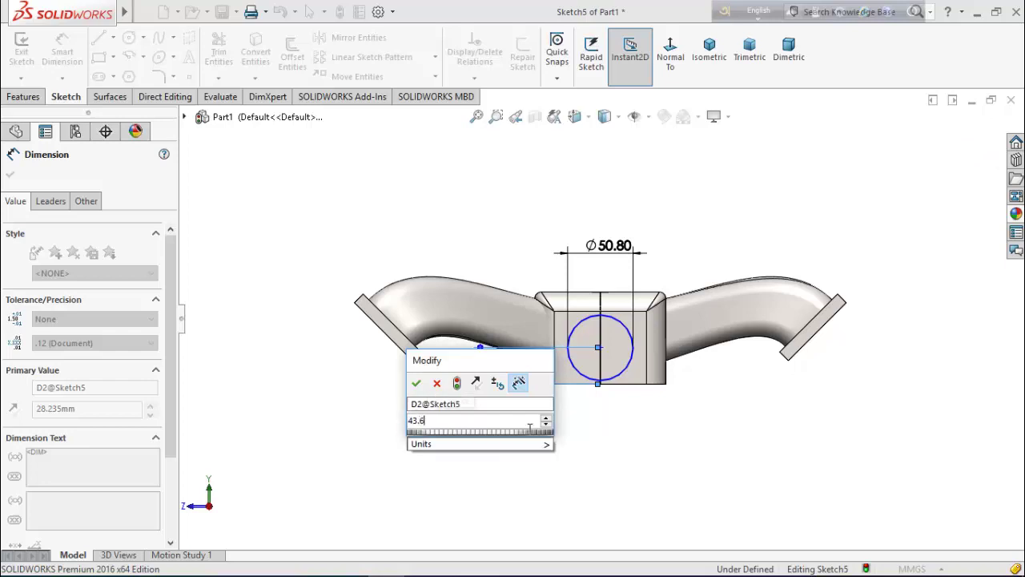
key("Return")
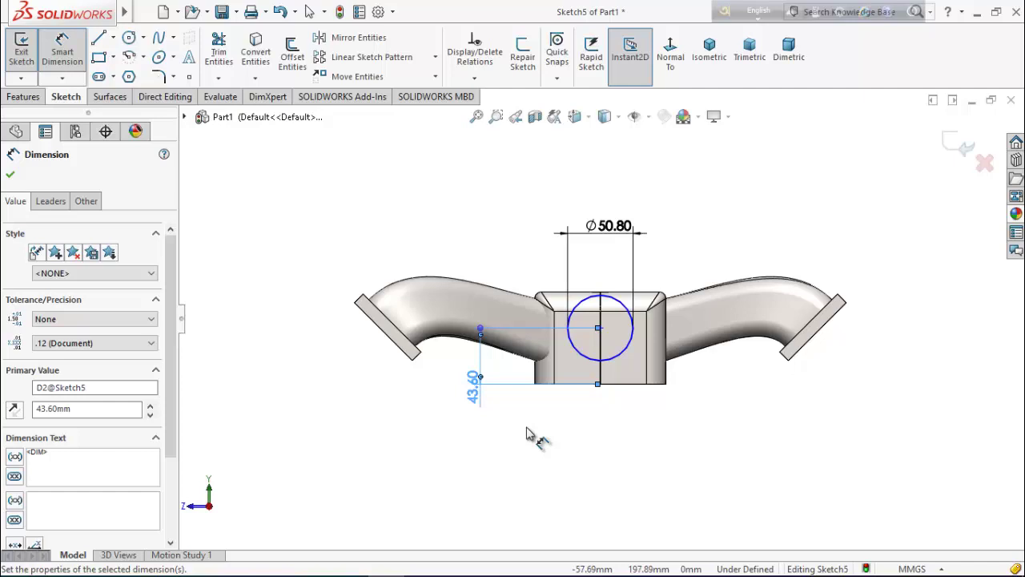
Exit the circle sketch and project the Sketch5 circle into a new sketch on the collector's side face
left_click(9, 173)
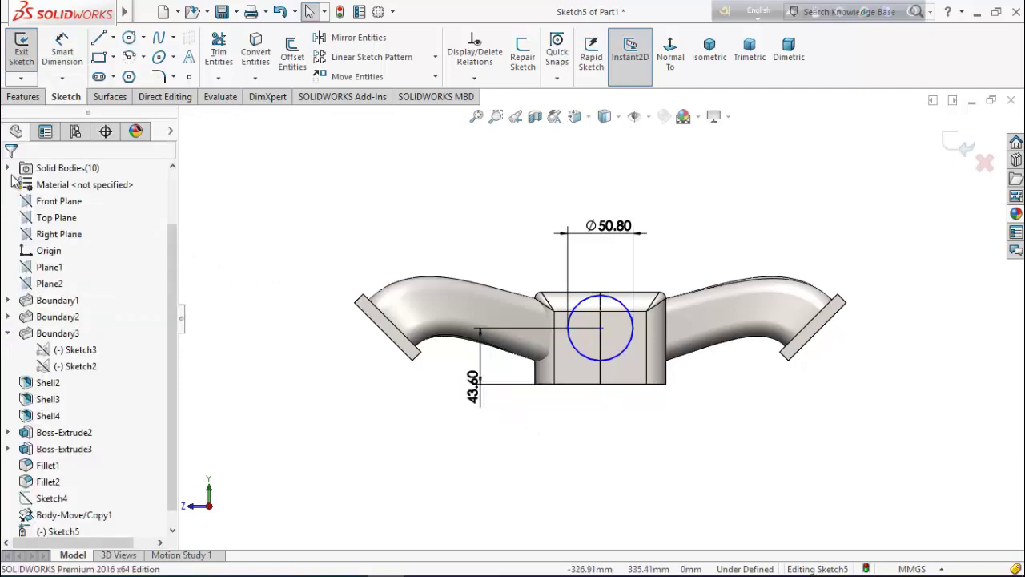
left_click(953, 149)
middle_click_drag(867, 290, 656, 378)
right_click(631, 344)
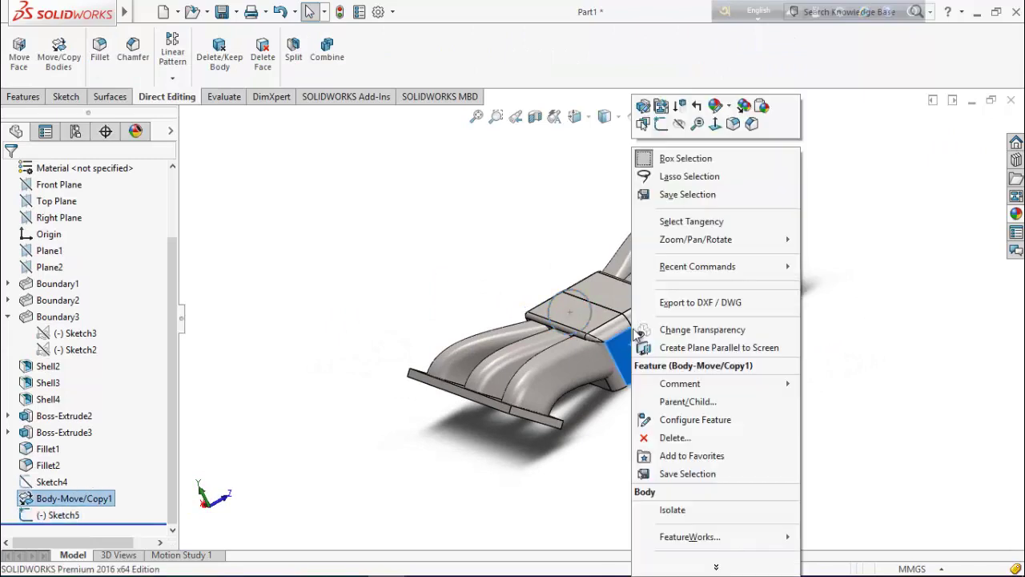
left_click(659, 125)
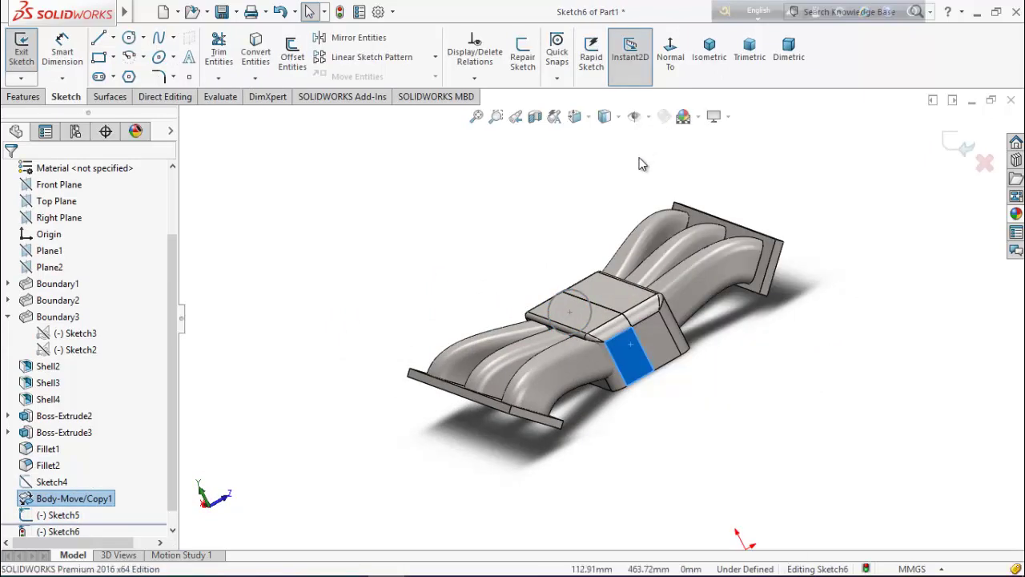
left_click(589, 305)
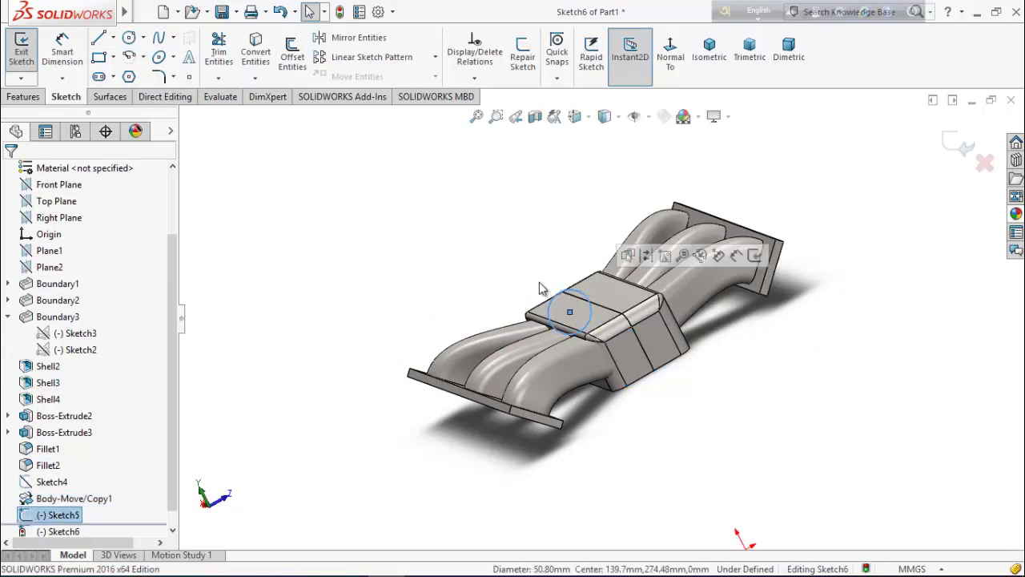
left_click(256, 56)
key("Up")
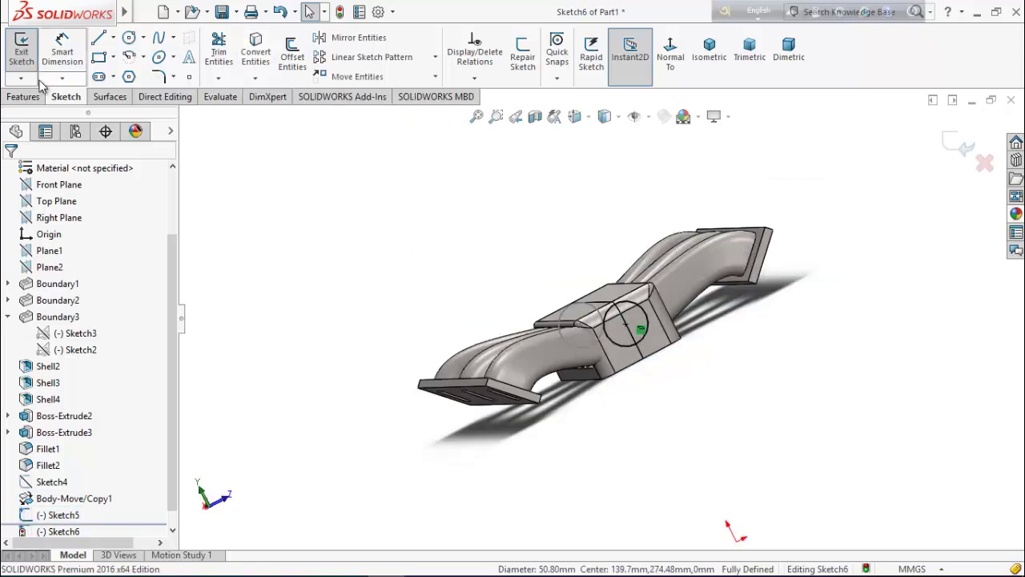
Extrude the circle into a boss, 25.40 mm one way and 15.00 mm the opposite way
left_click(22, 96)
left_click(28, 62)
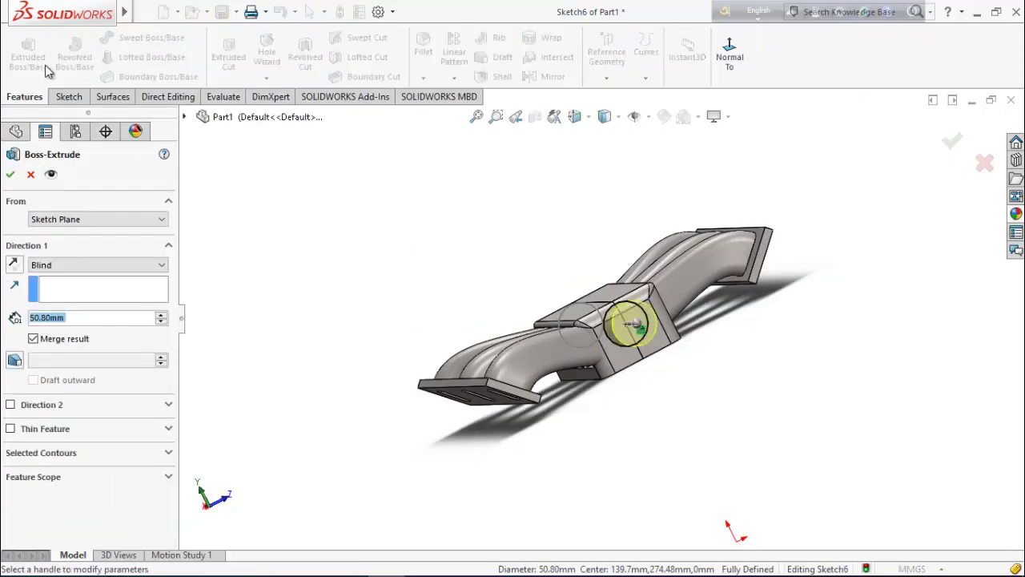
middle_click_drag(324, 288, 191, 297)
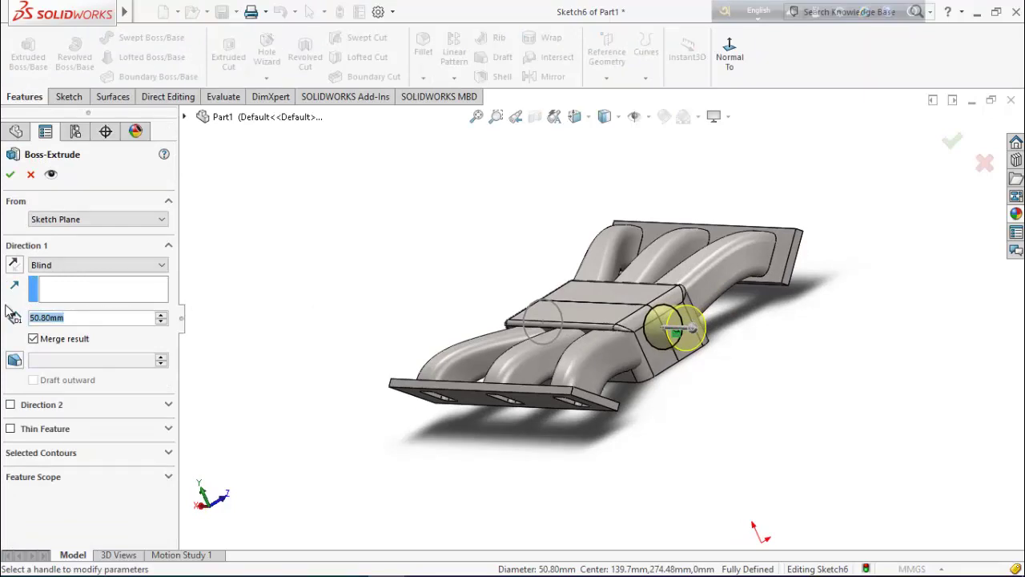
type("2")
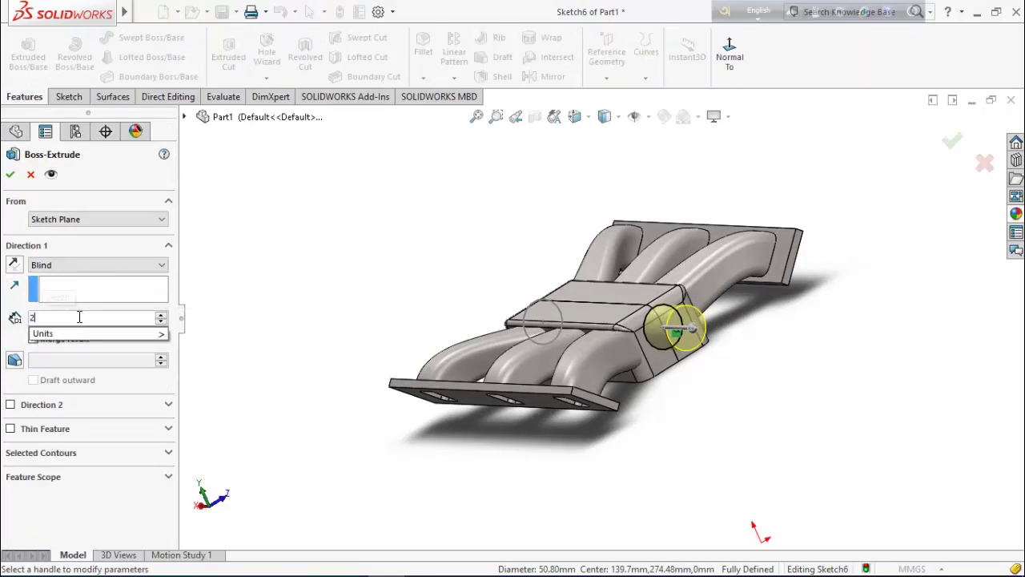
type("5.4")
key("Return")
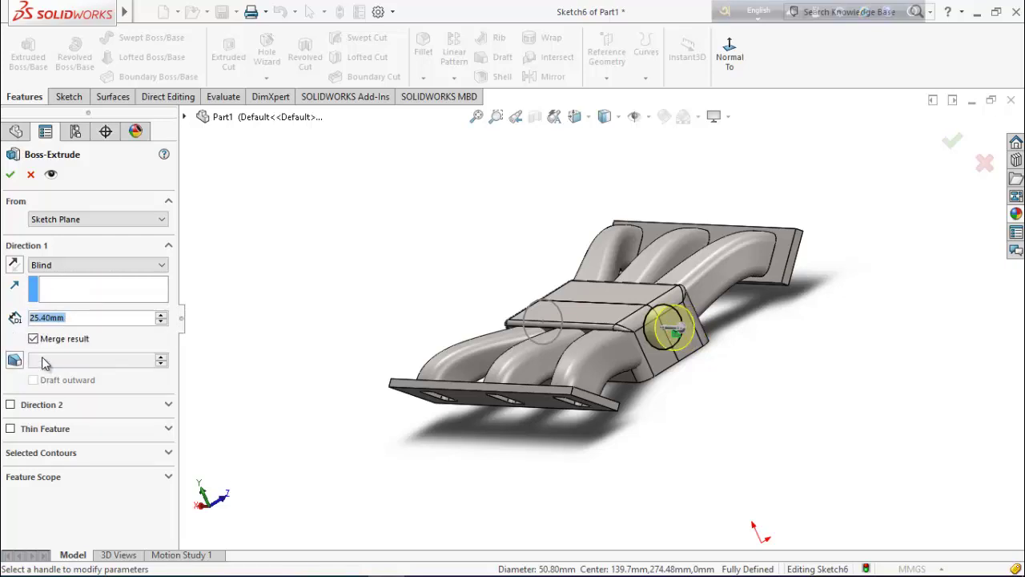
left_click(10, 405)
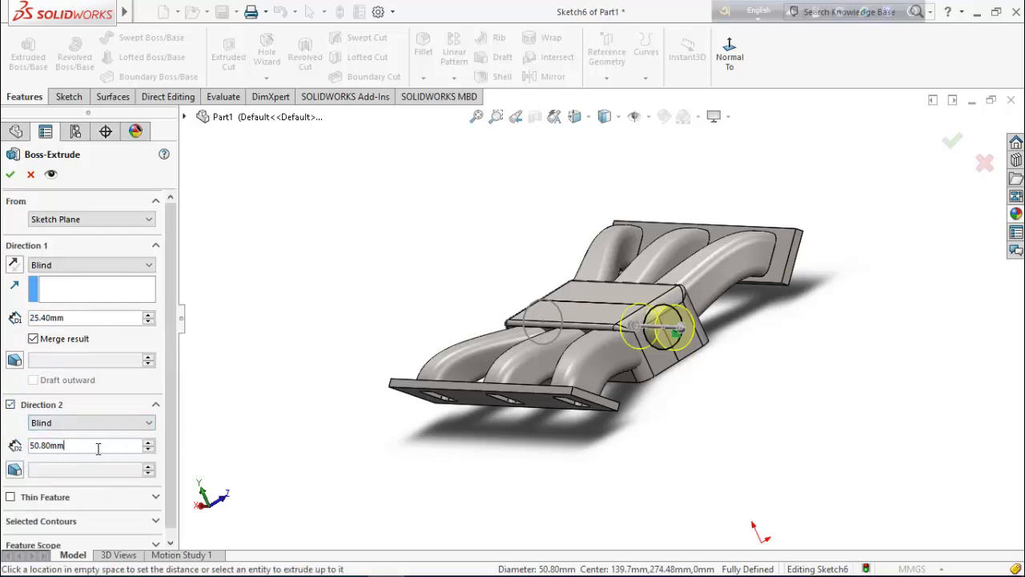
type("15")
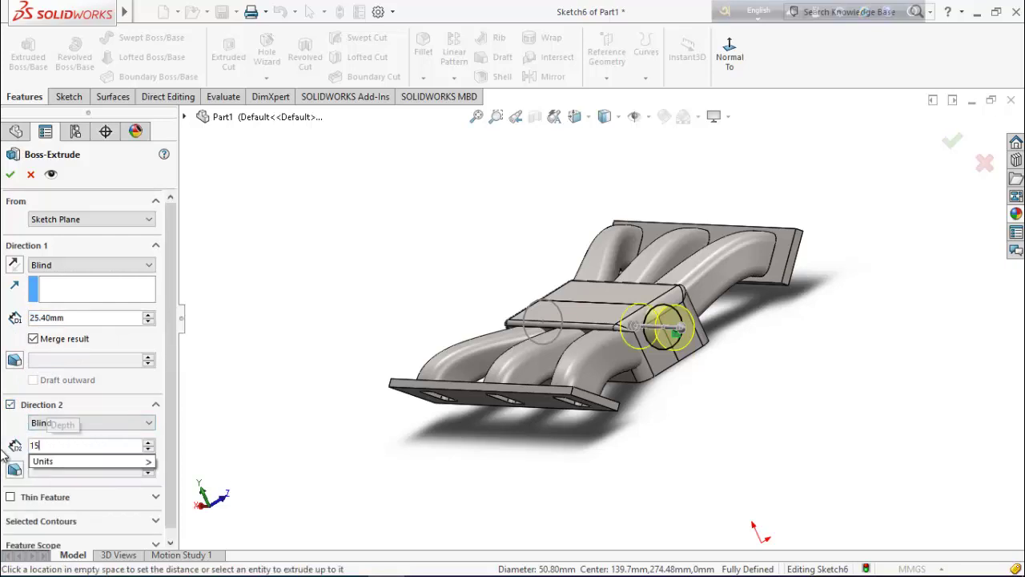
key("Return")
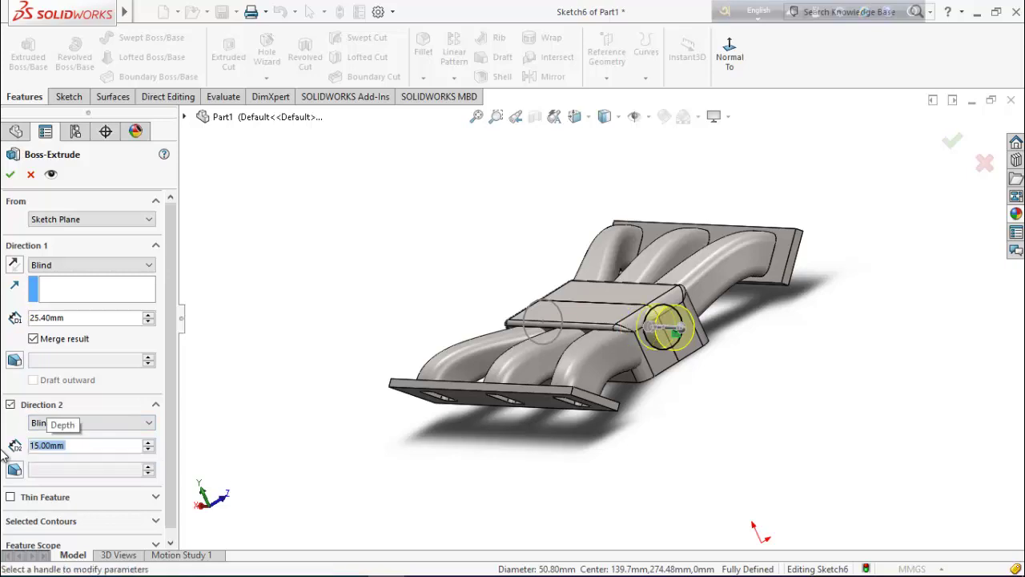
left_click(10, 176)
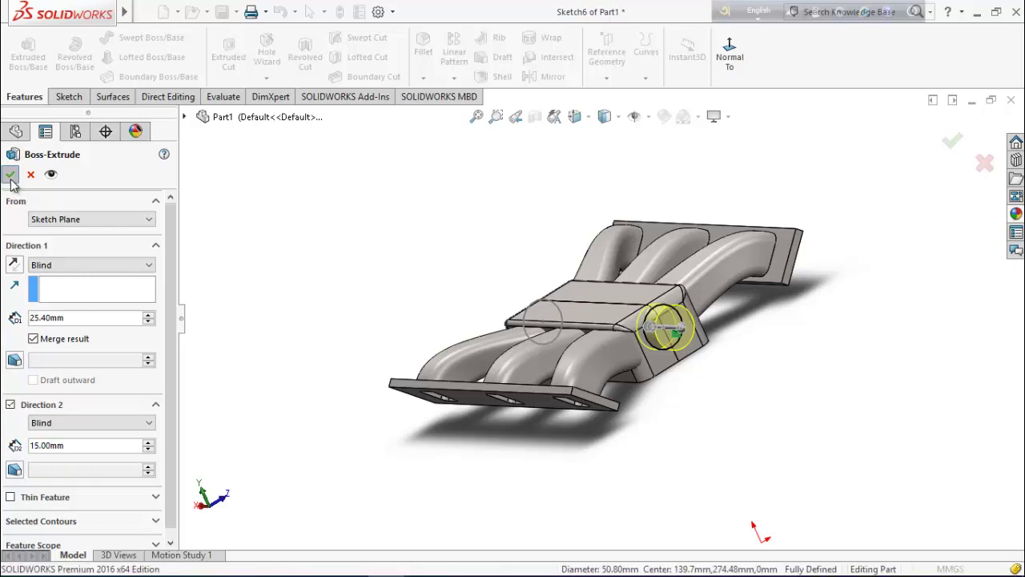
middle_click_drag(291, 382, 419, 411)
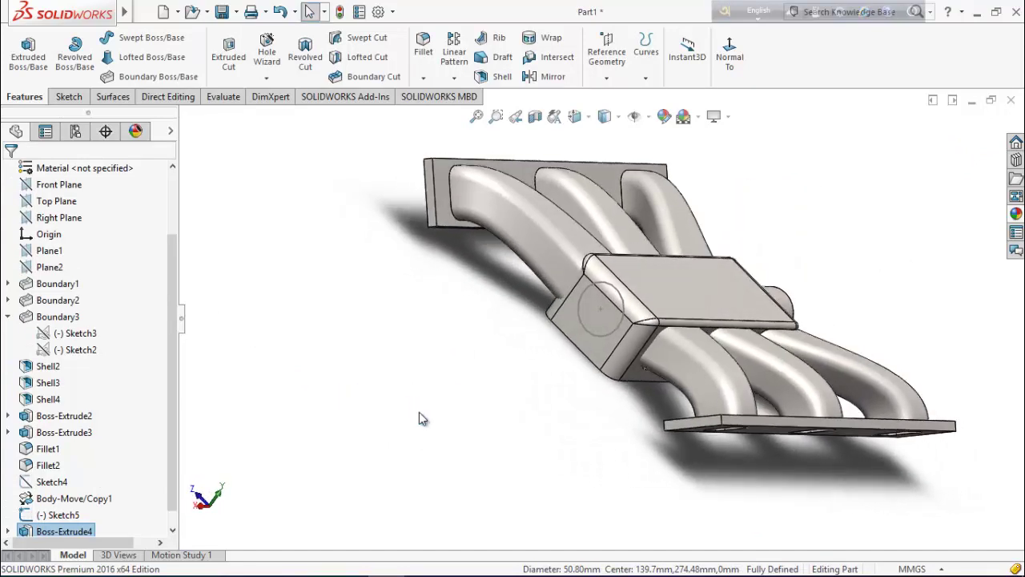
Extrude Sketch5's circle 25.40 mm in both directions with Merge result unchecked
left_click(603, 337)
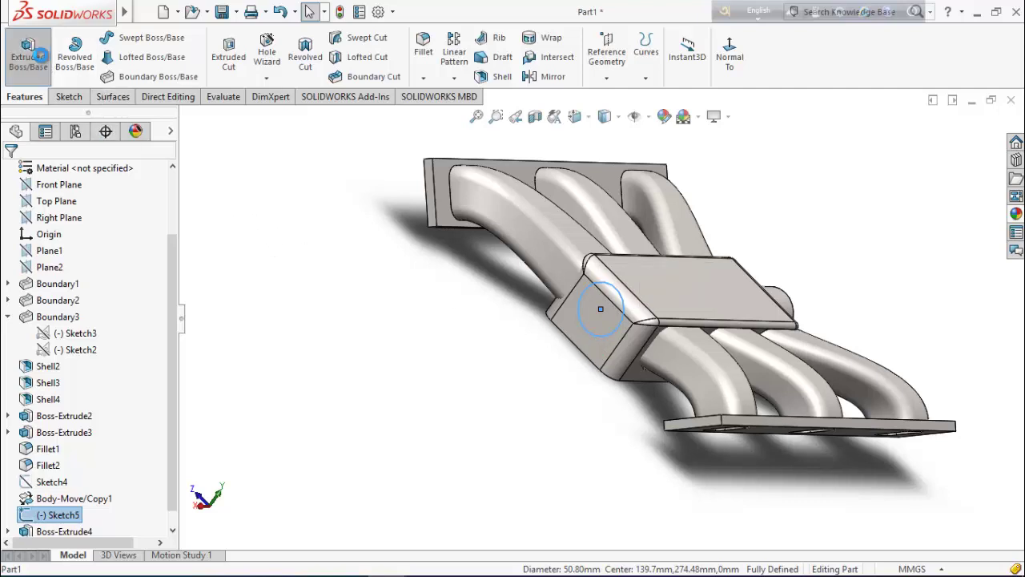
left_click(30, 55)
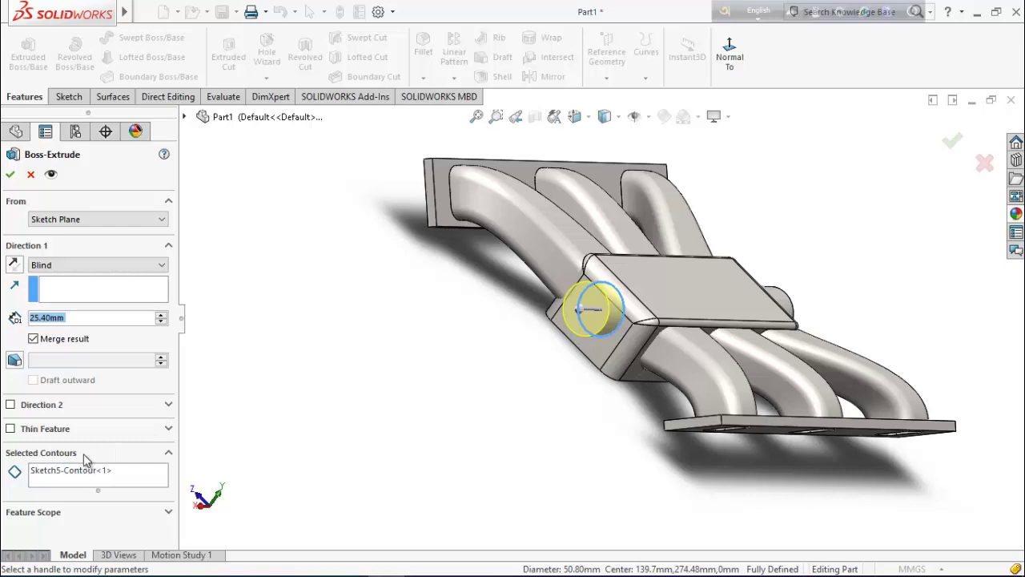
left_click(10, 404)
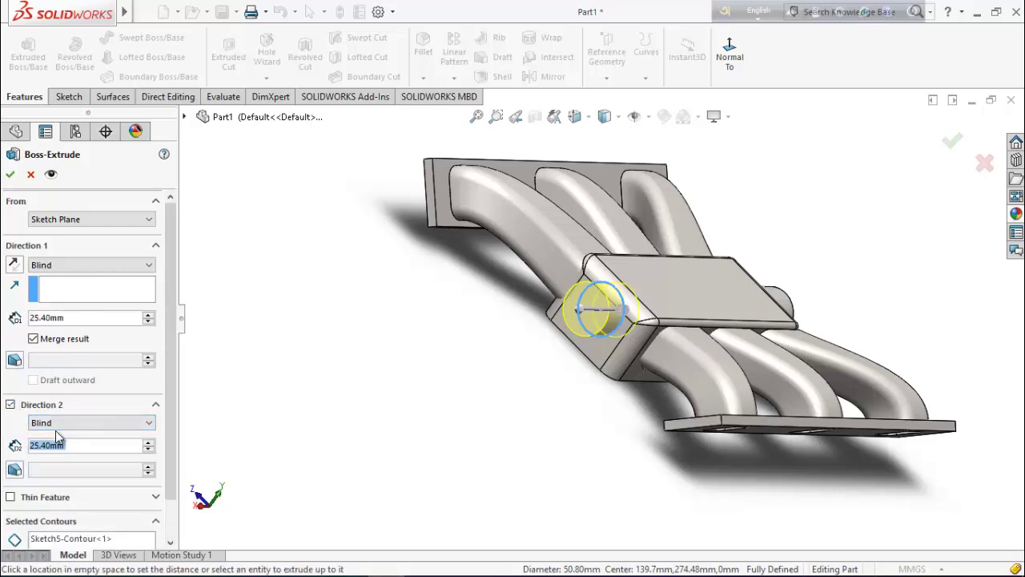
left_click(33, 339)
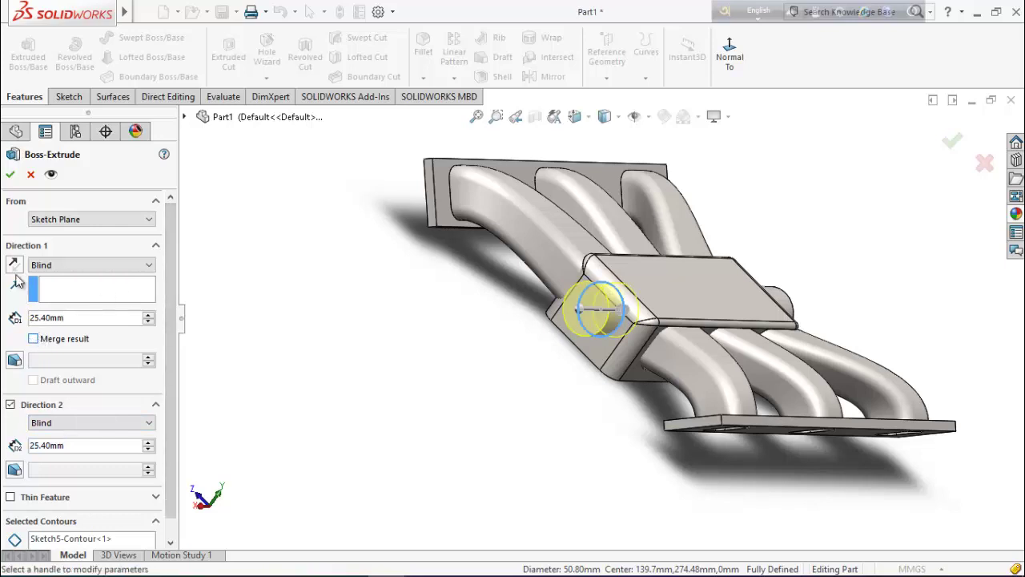
left_click(10, 171)
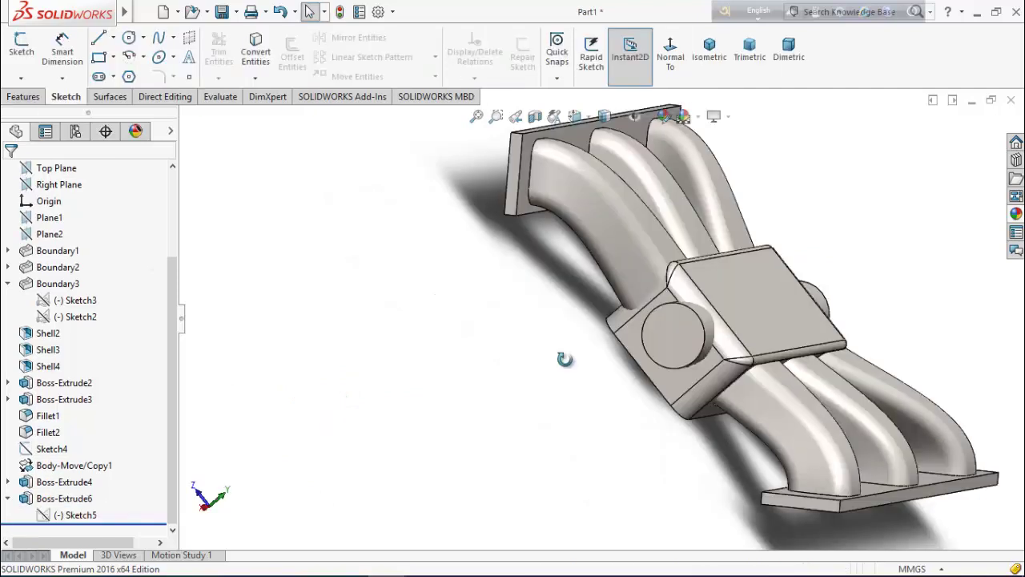
On the boss's end face, offset its outer edge 6.35 mm inward to form a new sketch circle
left_click(720, 320)
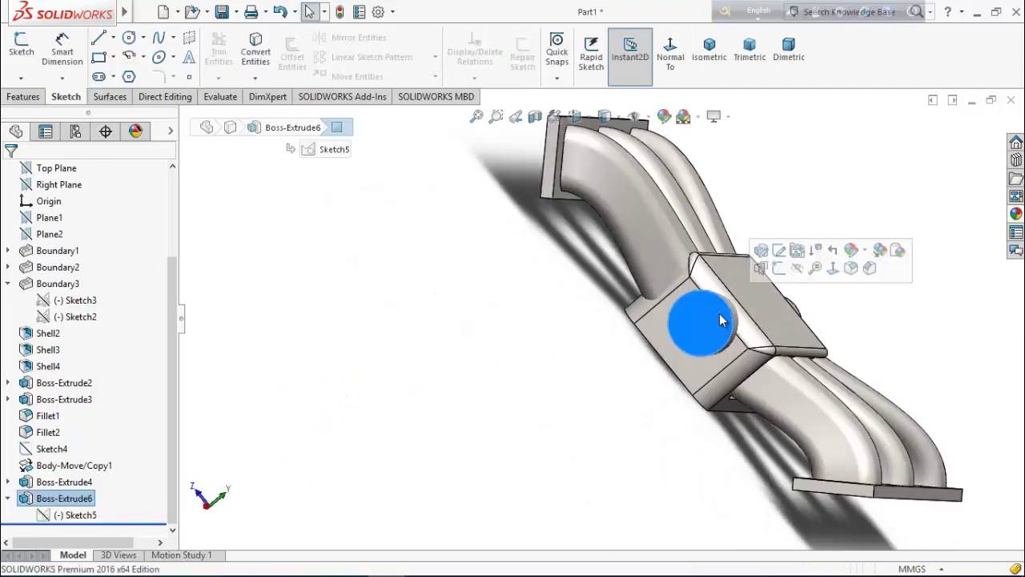
left_click(778, 267)
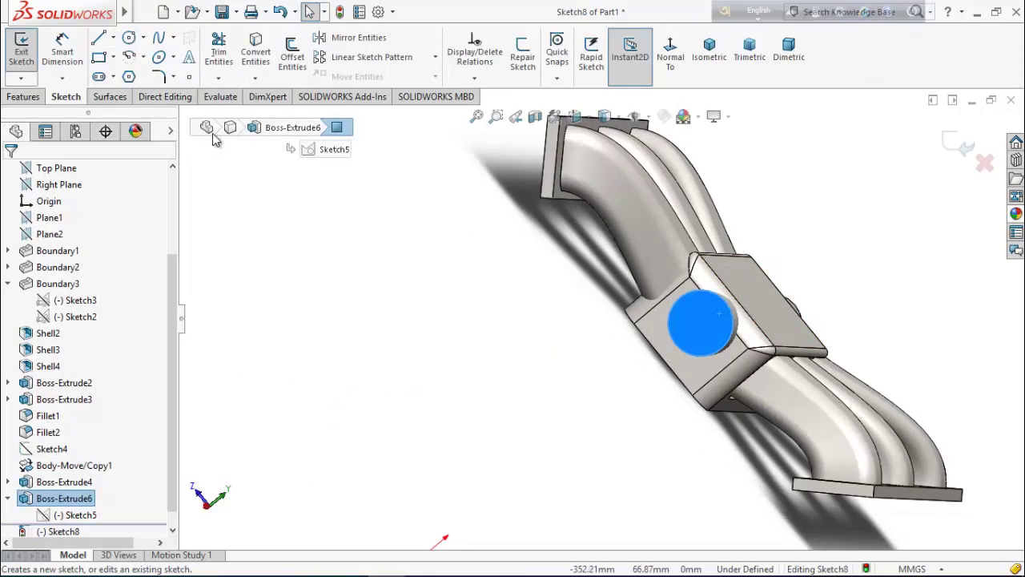
left_click(292, 57)
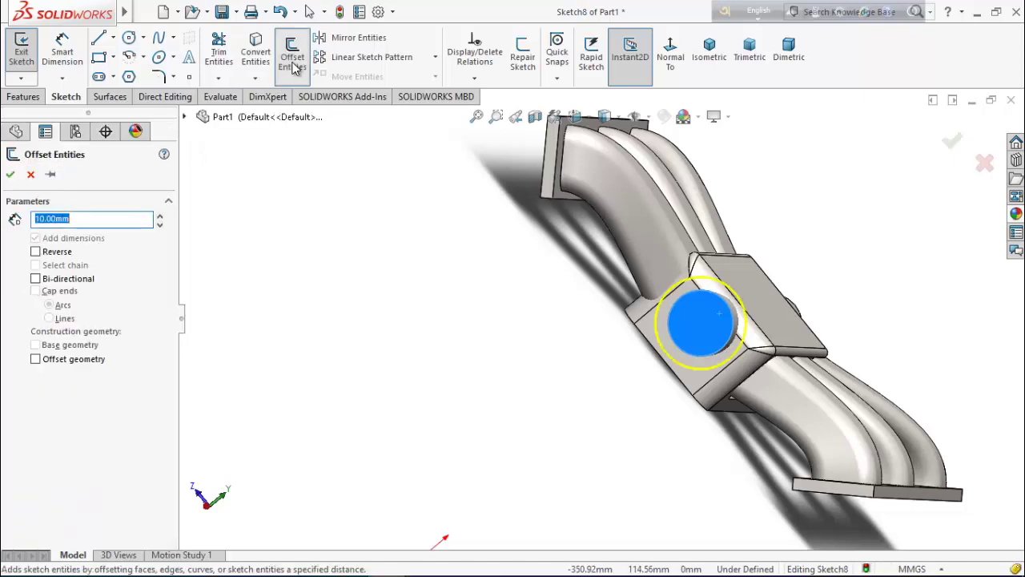
left_click(35, 251)
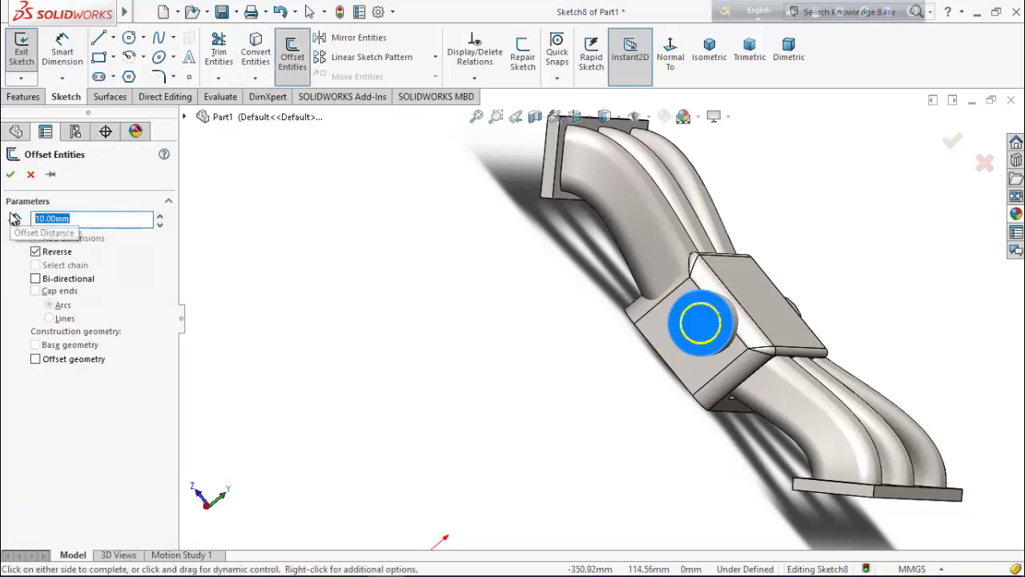
type("6.35")
key("Return")
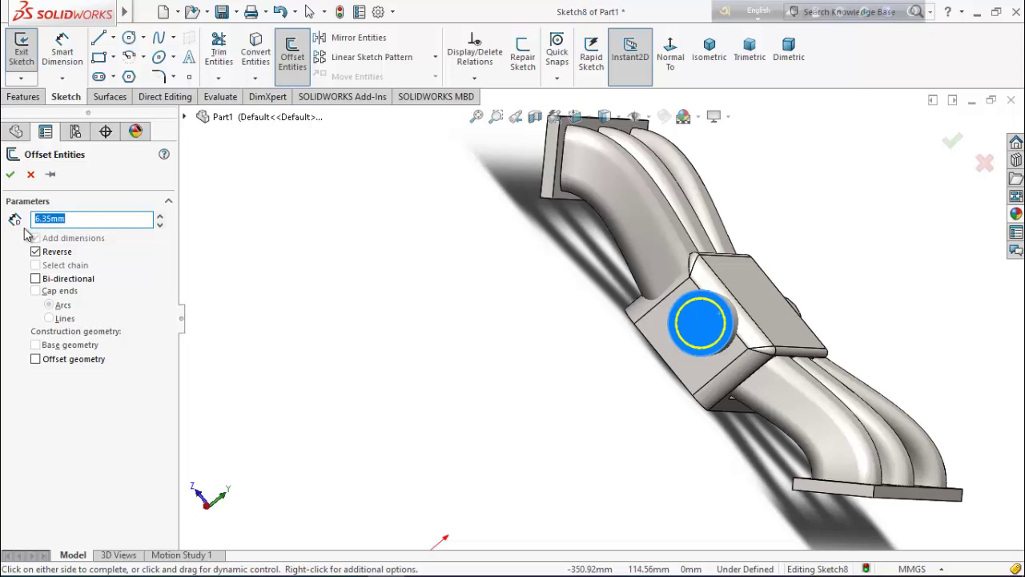
left_click(10, 174)
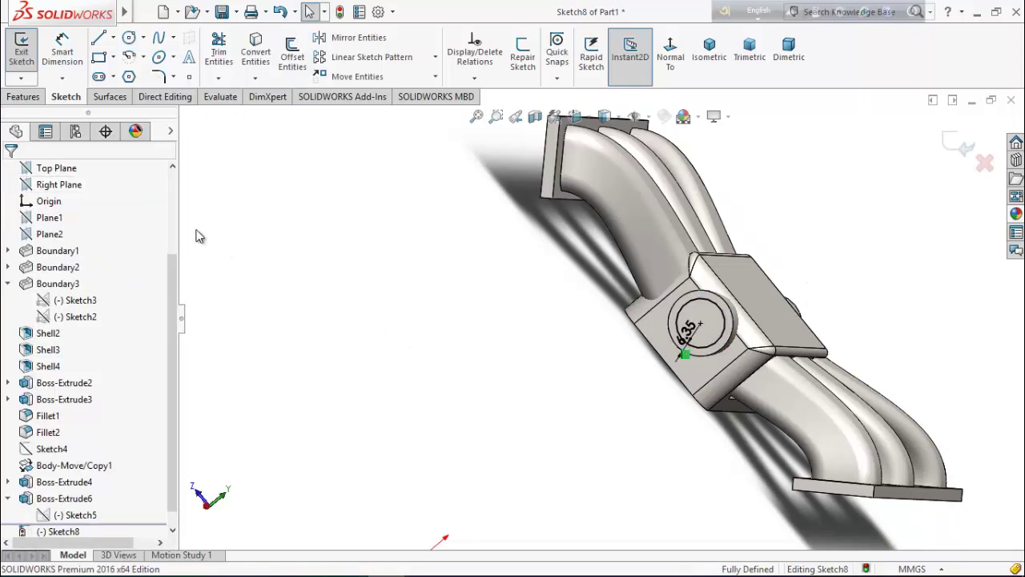
left_click(24, 96)
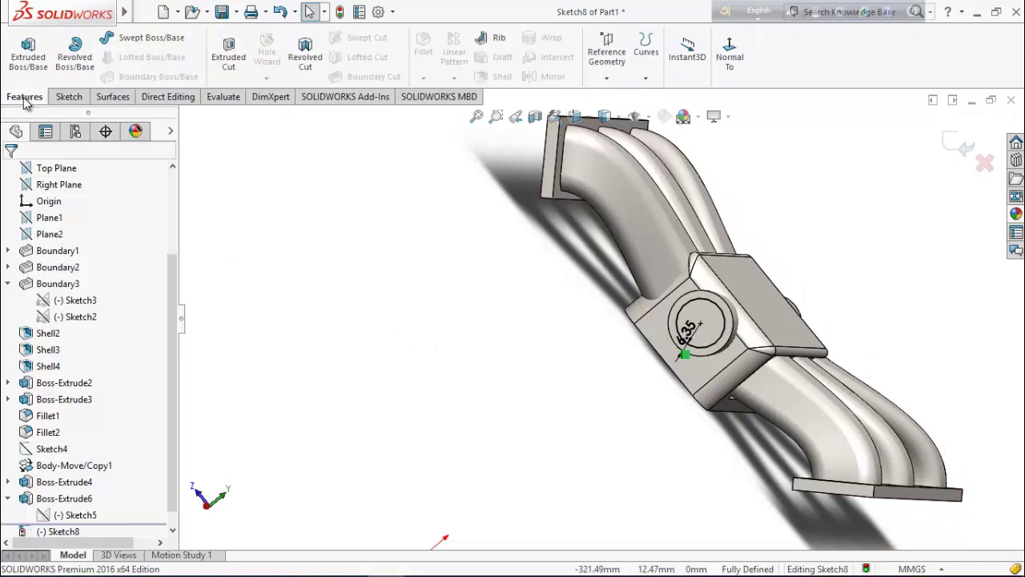
Cut the offset circle Through All to bore out the boss
left_click(241, 69)
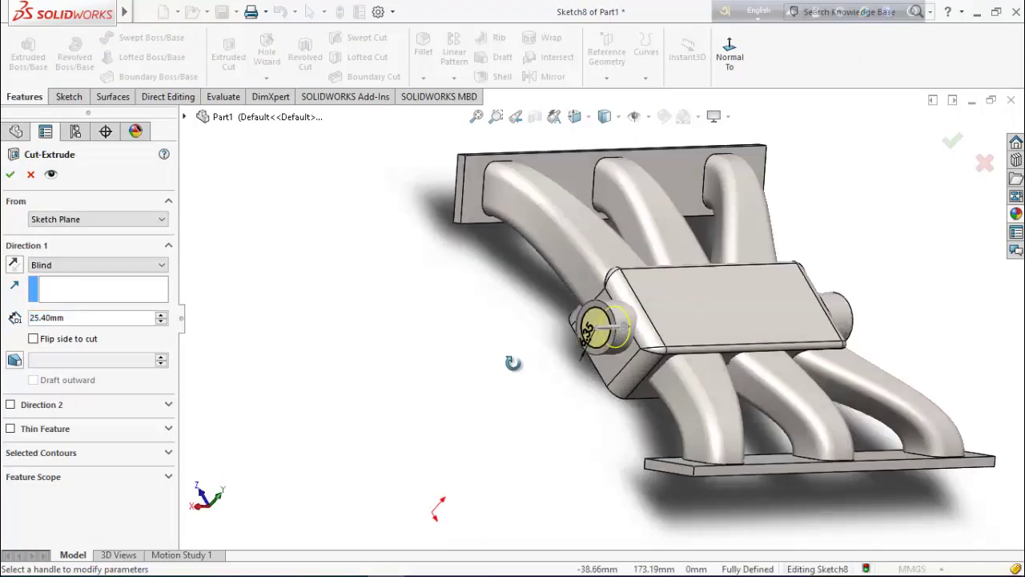
left_click(77, 265)
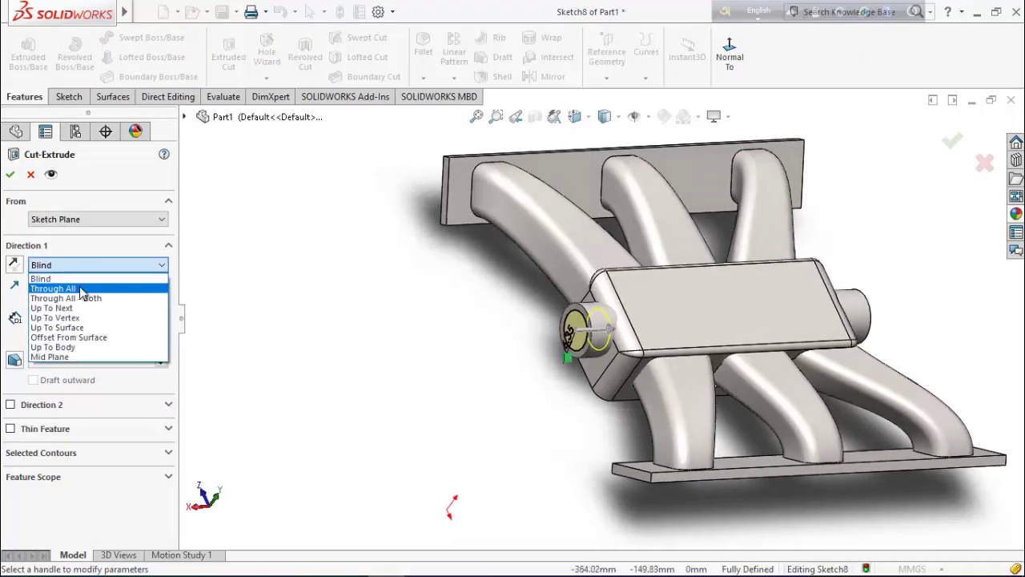
left_click(56, 288)
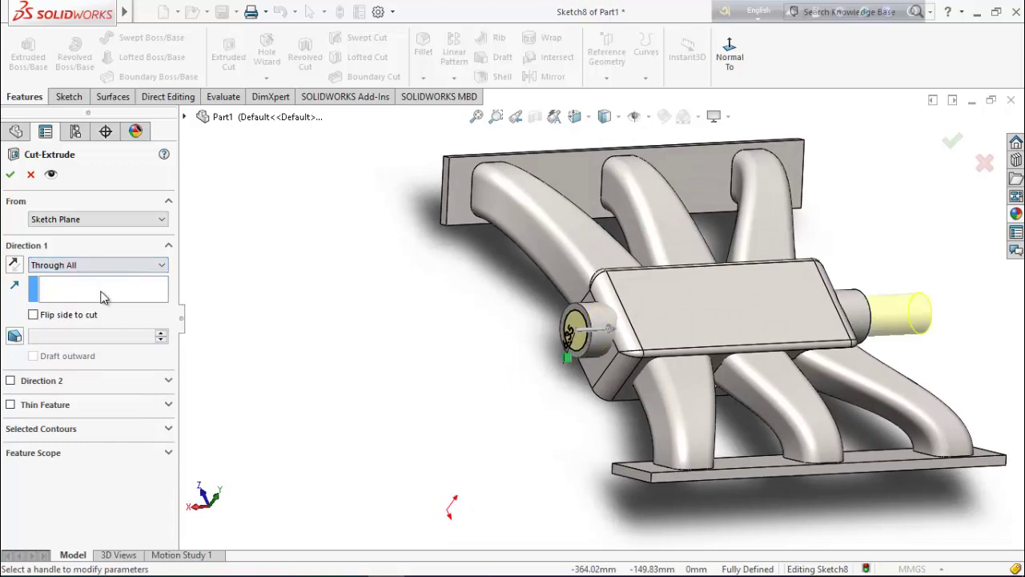
left_click(12, 177)
Orbit and zoom around the manifold to inspect the new bore from several sides
middle_click_drag(366, 361, 463, 391)
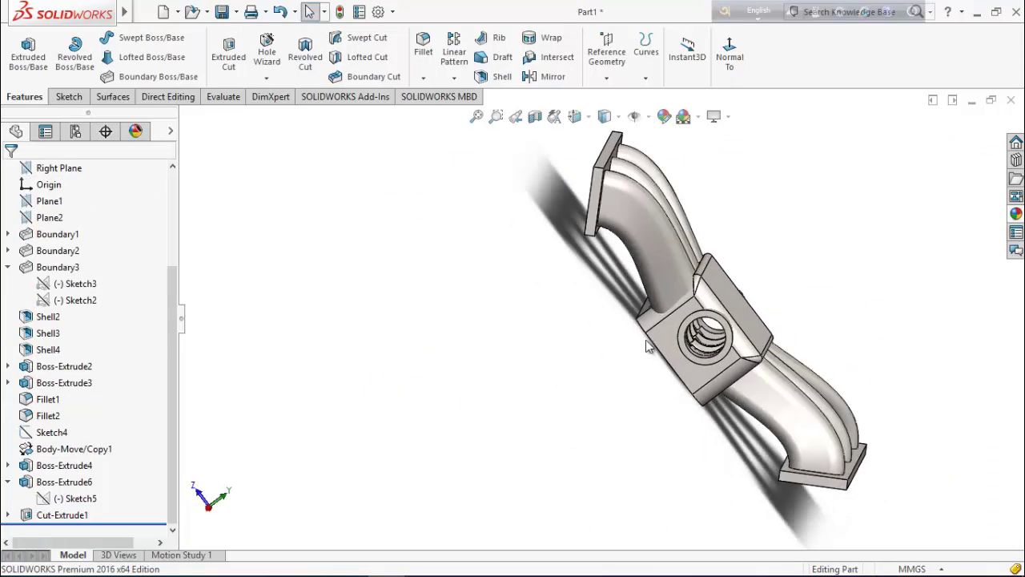
scroll(649, 346, "down", 5)
middle_click_drag(708, 397, 626, 417)
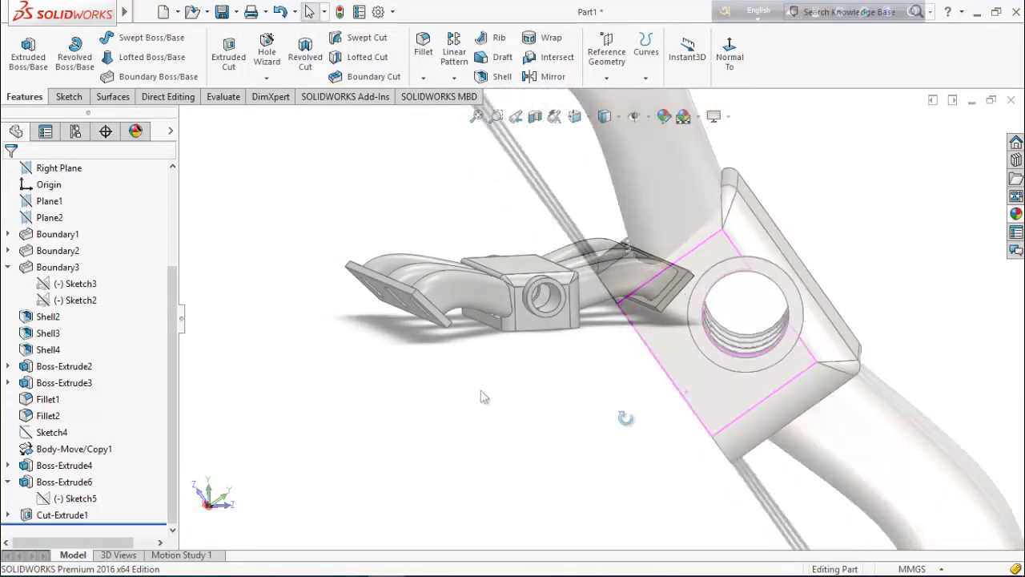
middle_click_drag(480, 397, 561, 417)
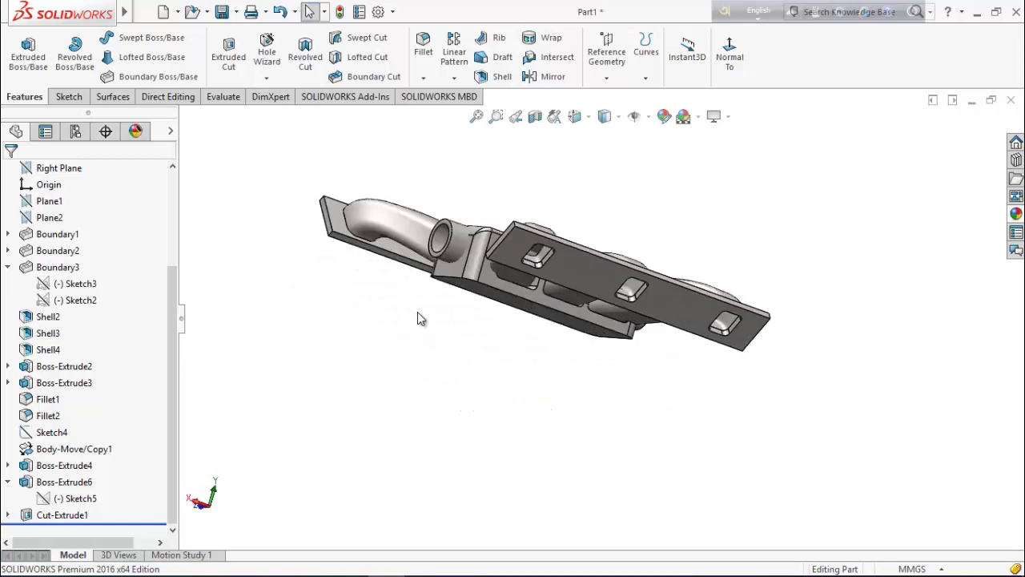
middle_click_drag(417, 312, 665, 414)
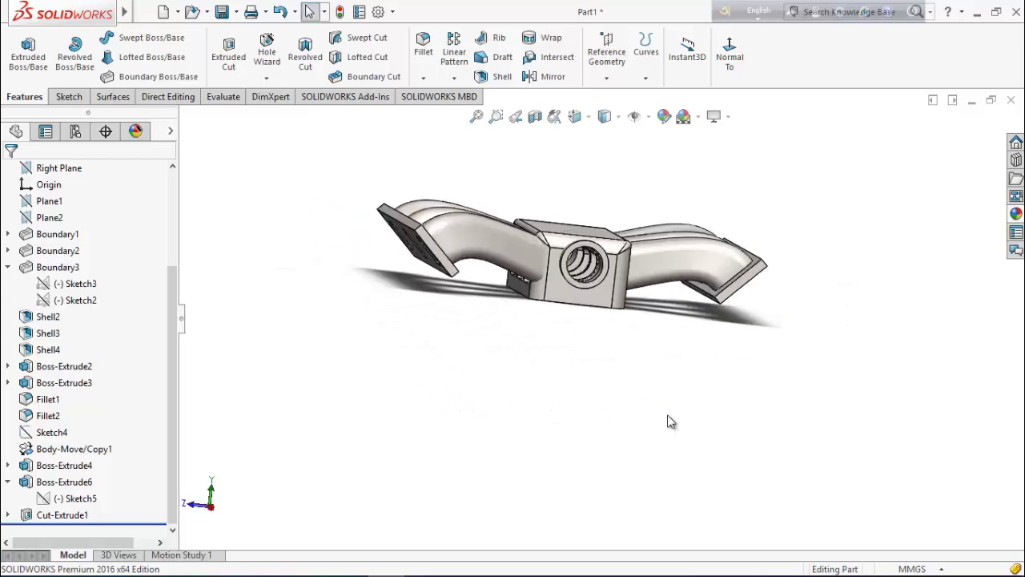